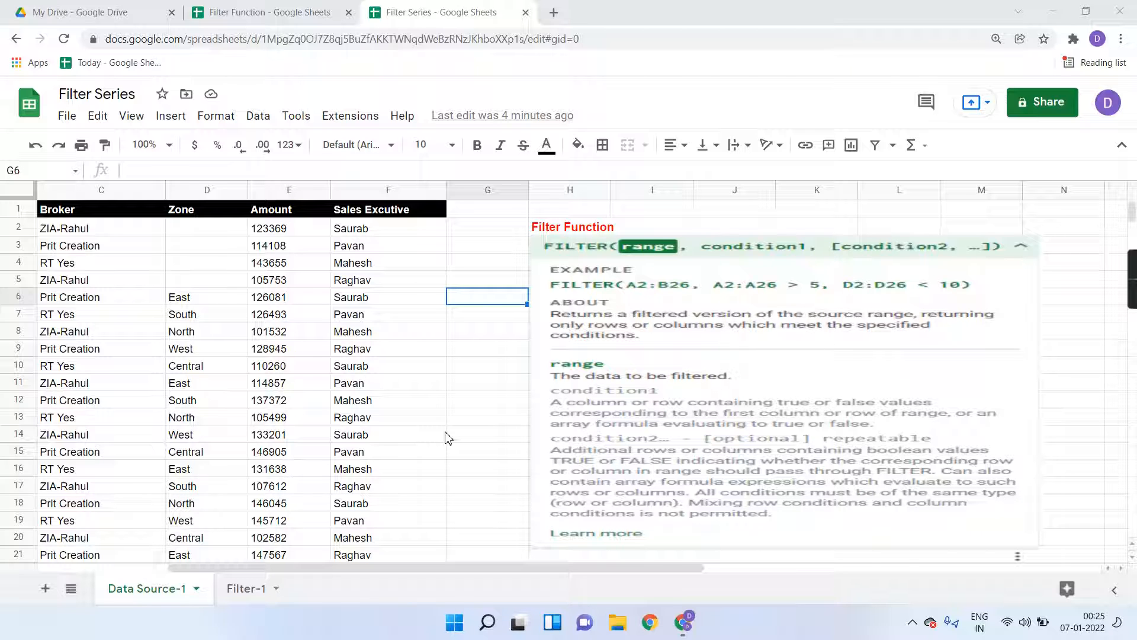
# - Examine the sales table and the FILTER function syntax reference beside it on the Data Source-1 sheet
pyautogui.hscroll(-3, 448, 438)
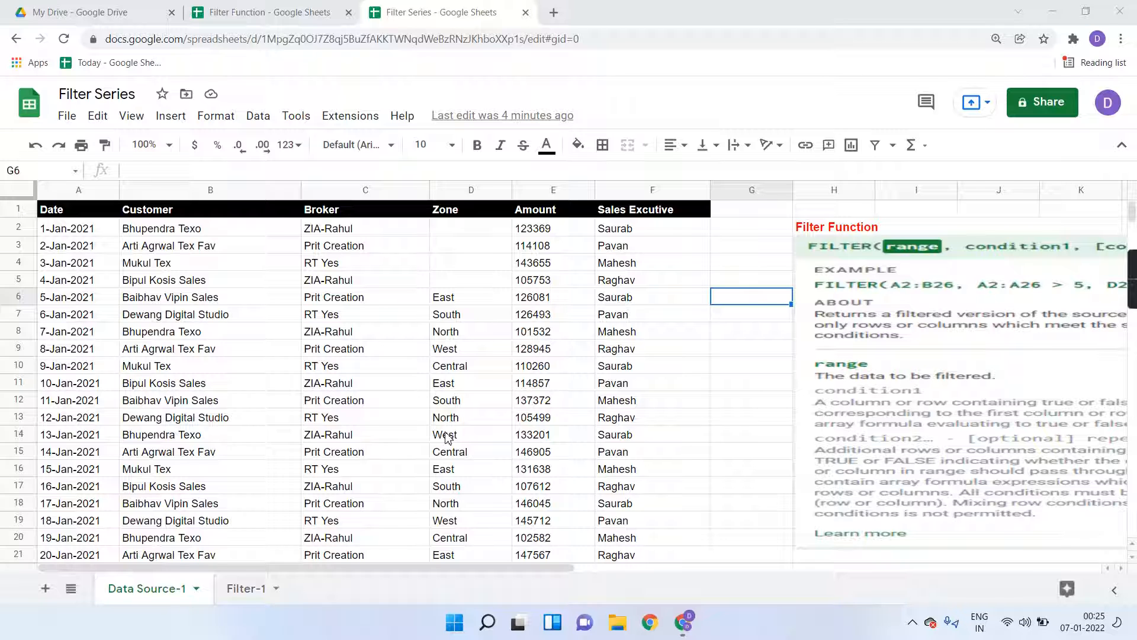
pyautogui.hscroll(4, 447, 437)
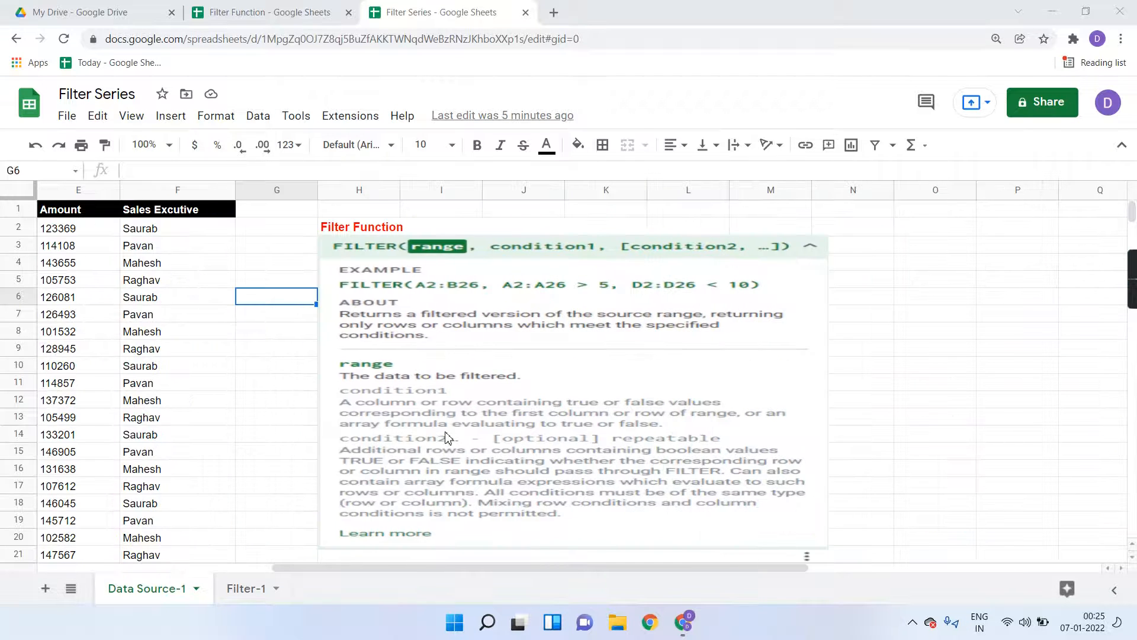
pyautogui.hscroll(-4, 447, 437)
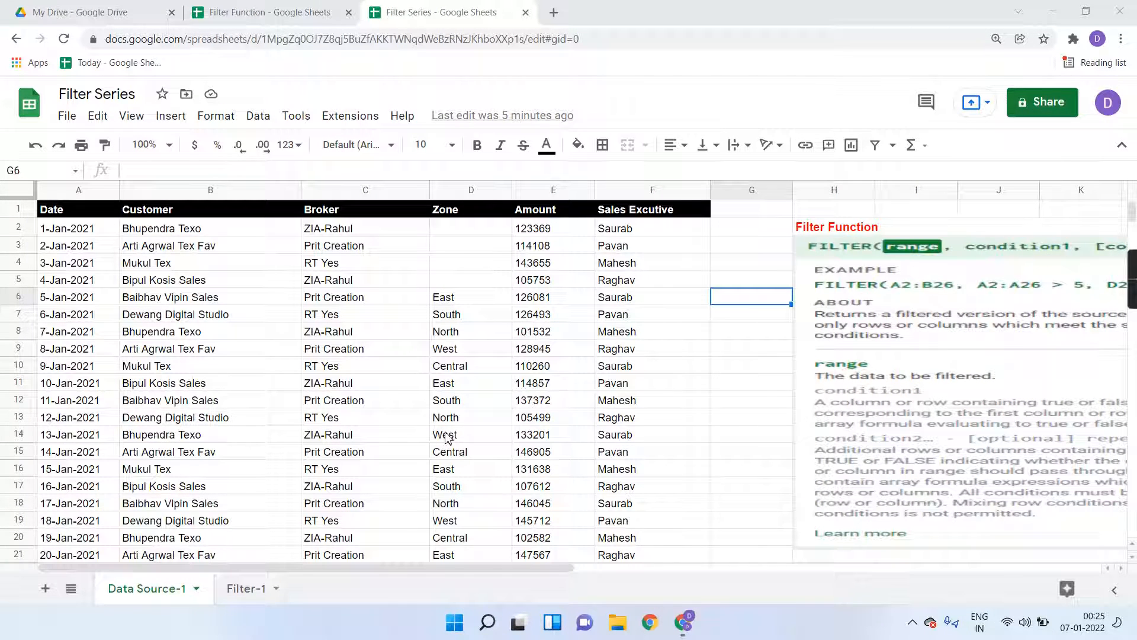
pyautogui.hscroll(6, 551, 367)
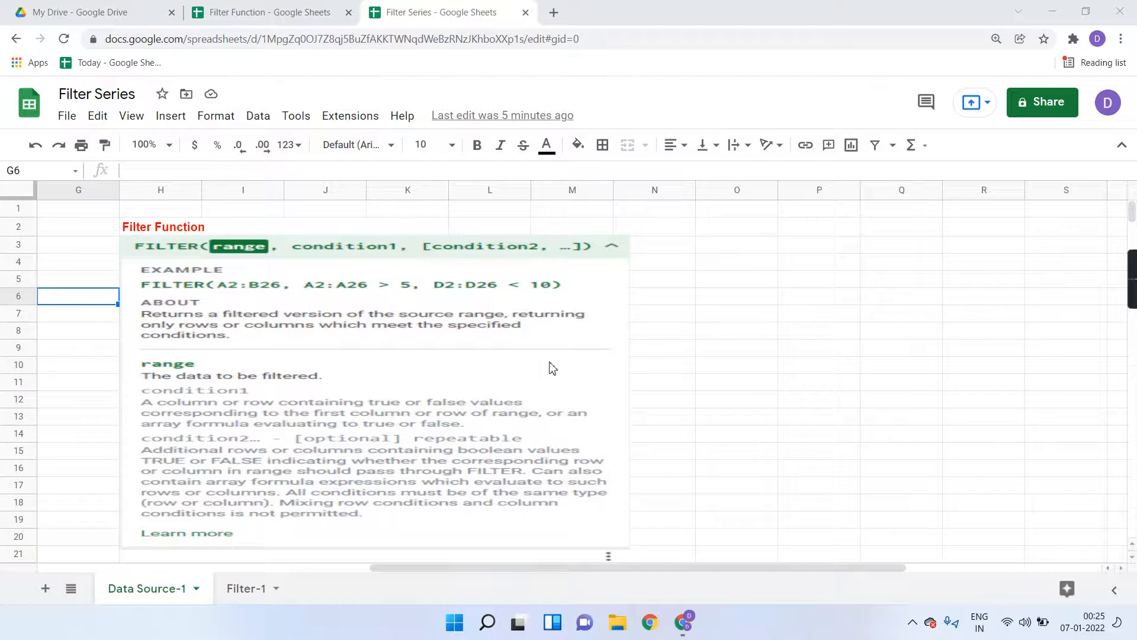
pyautogui.hscroll(-5, 552, 369)
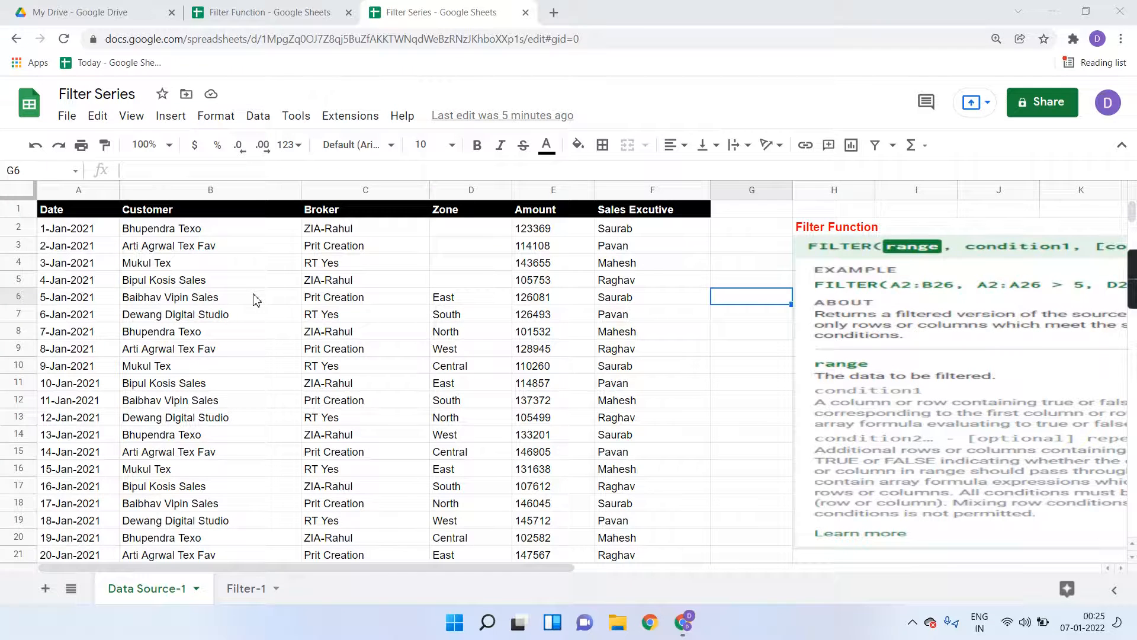
pyautogui.hscroll(5, 253, 299)
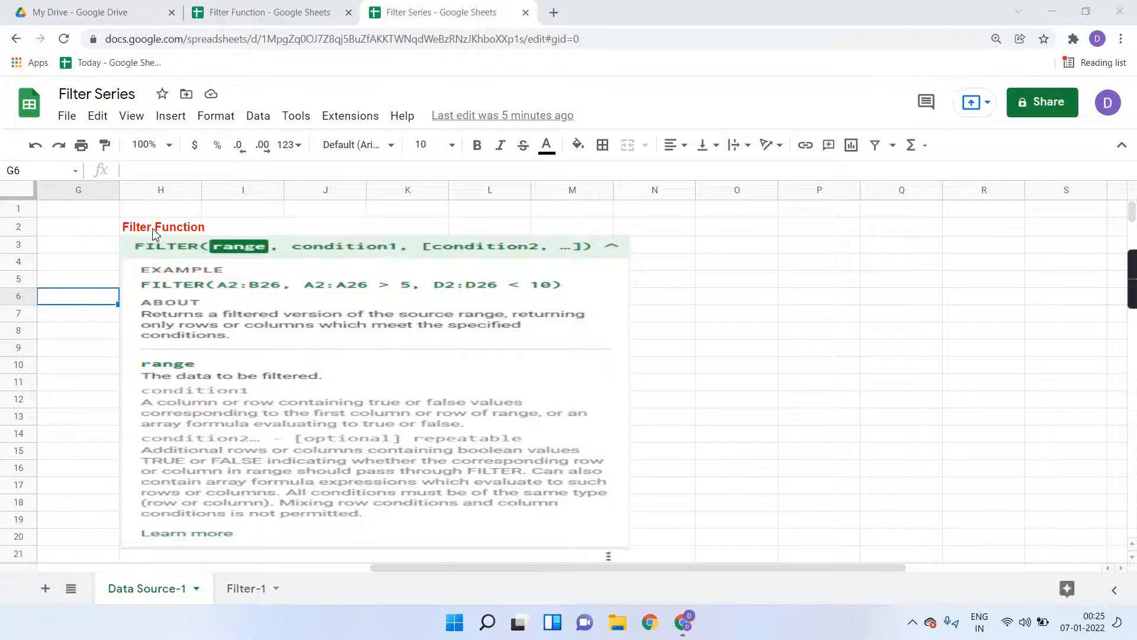
pyautogui.click(153, 232)
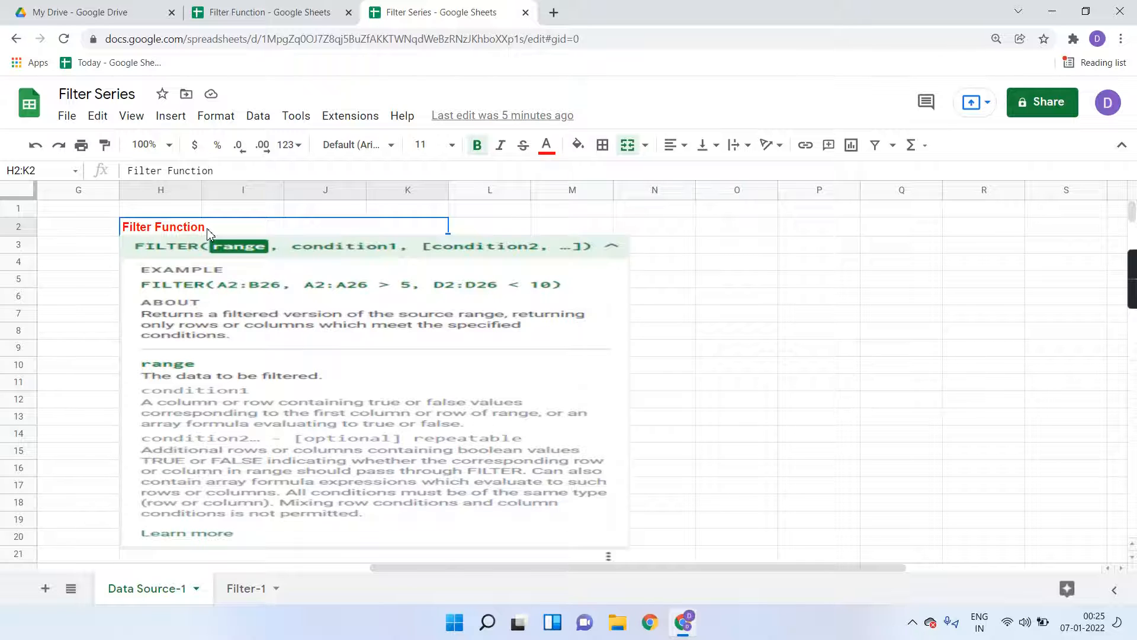
pyautogui.hscroll(-2, 284, 295)
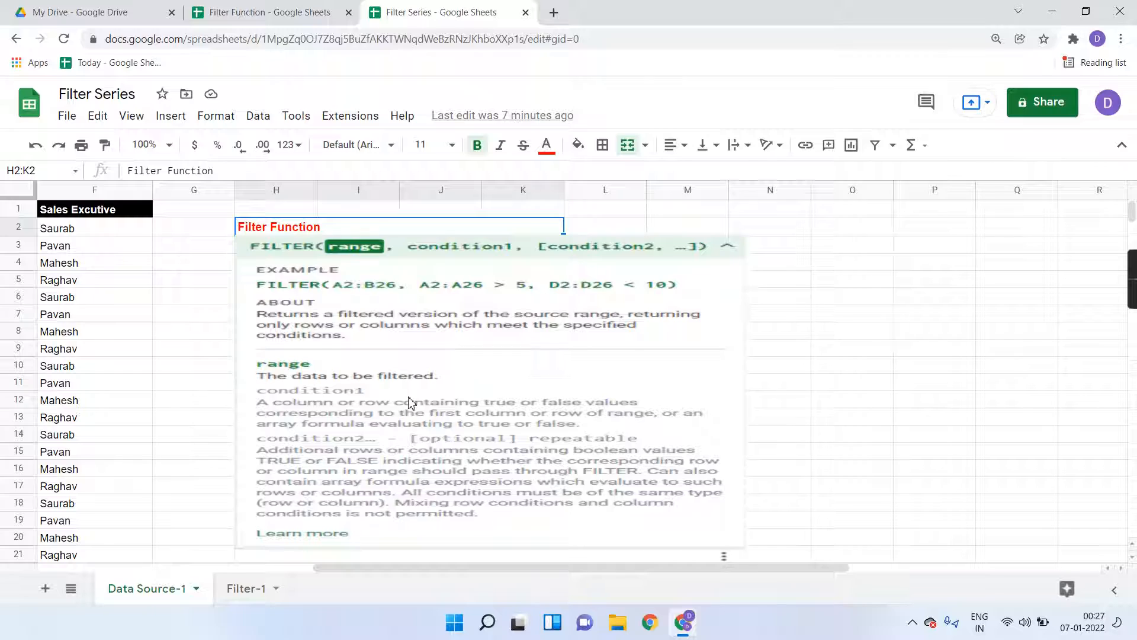
pyautogui.hscroll(-5, 411, 403)
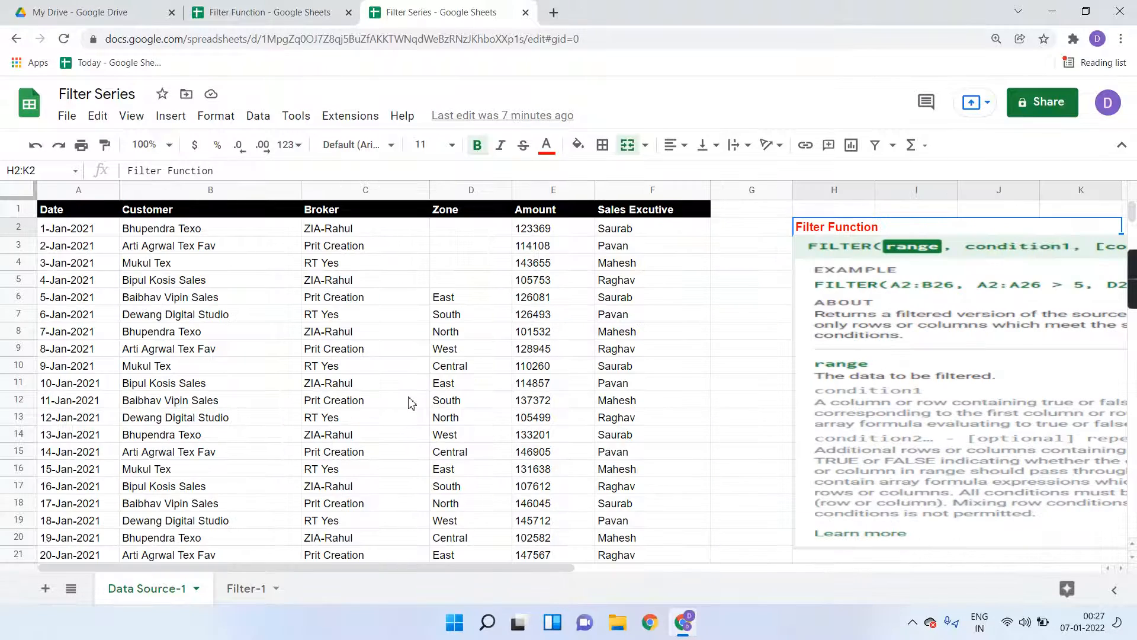
pyautogui.hscroll(5, 853, 371)
pyautogui.hscroll(-5, 409, 345)
pyautogui.hscroll(5, 807, 287)
pyautogui.hscroll(-5, 807, 293)
# - Look at the Filter-1 sheet, and review the column headers on Data Source-1 from Date through Sales Excutive
pyautogui.click(245, 588)
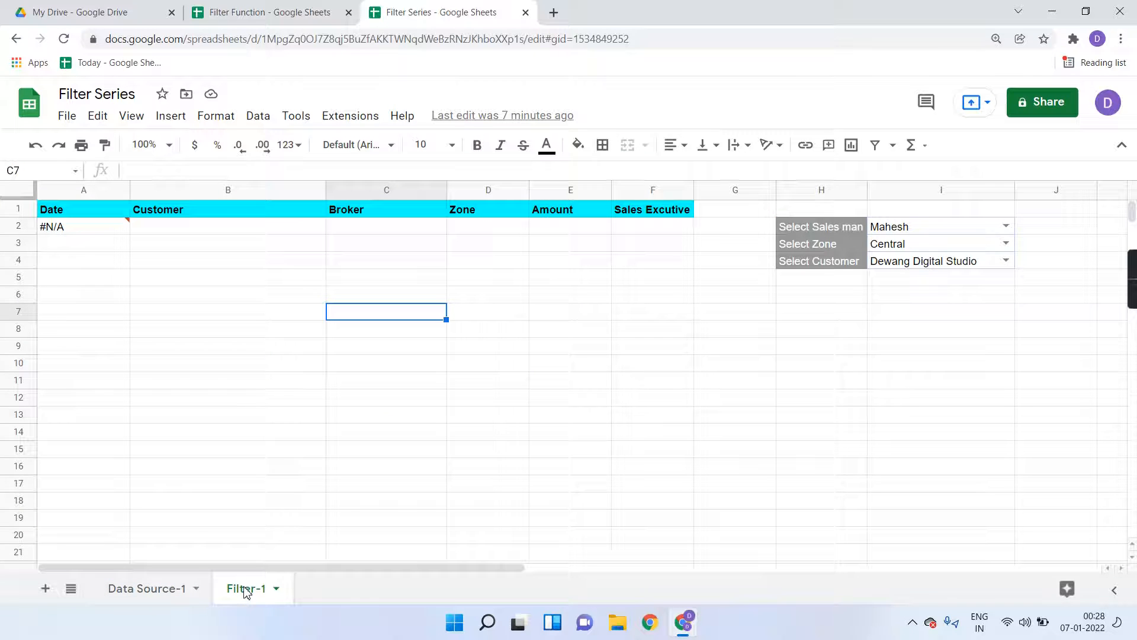
pyautogui.click(167, 589)
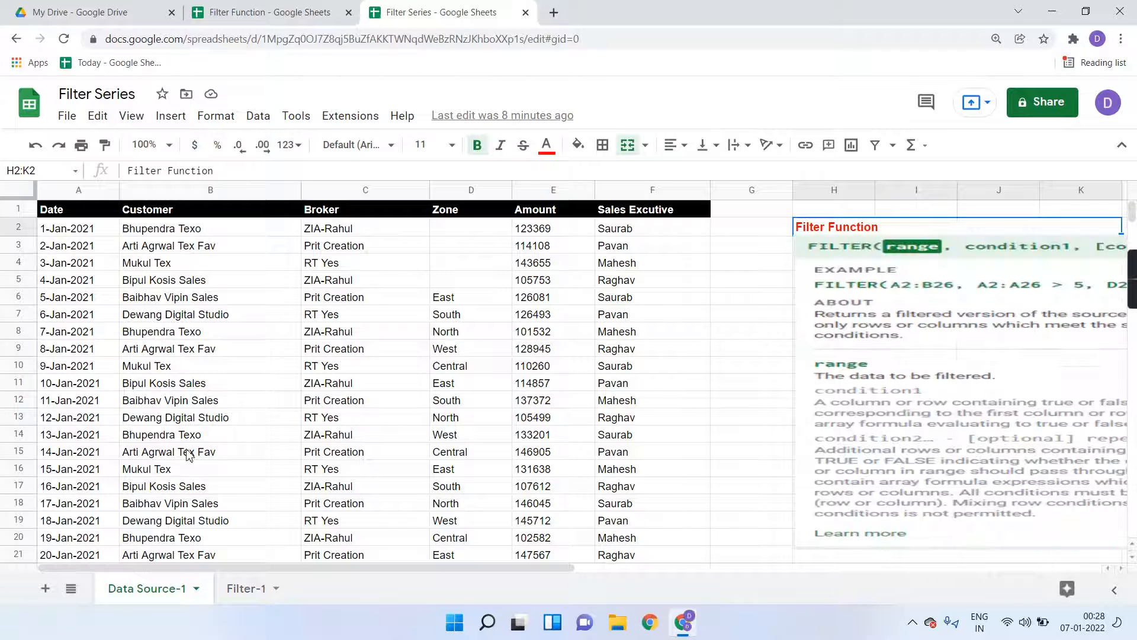
pyautogui.click(78, 216)
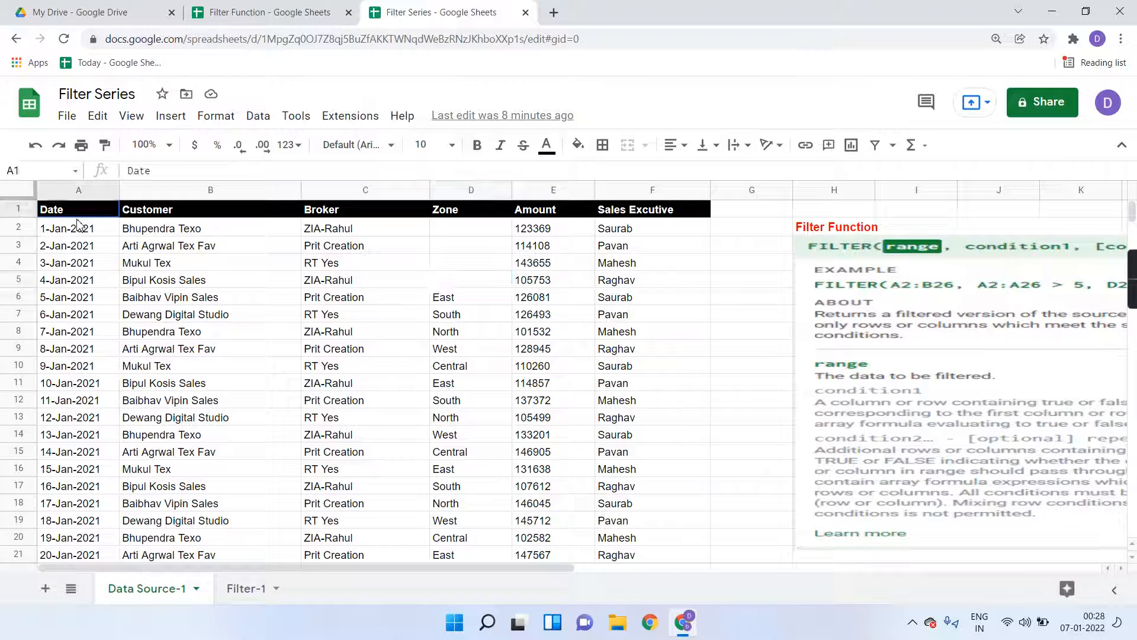
pyautogui.press('Right')
pyautogui.press('Right')
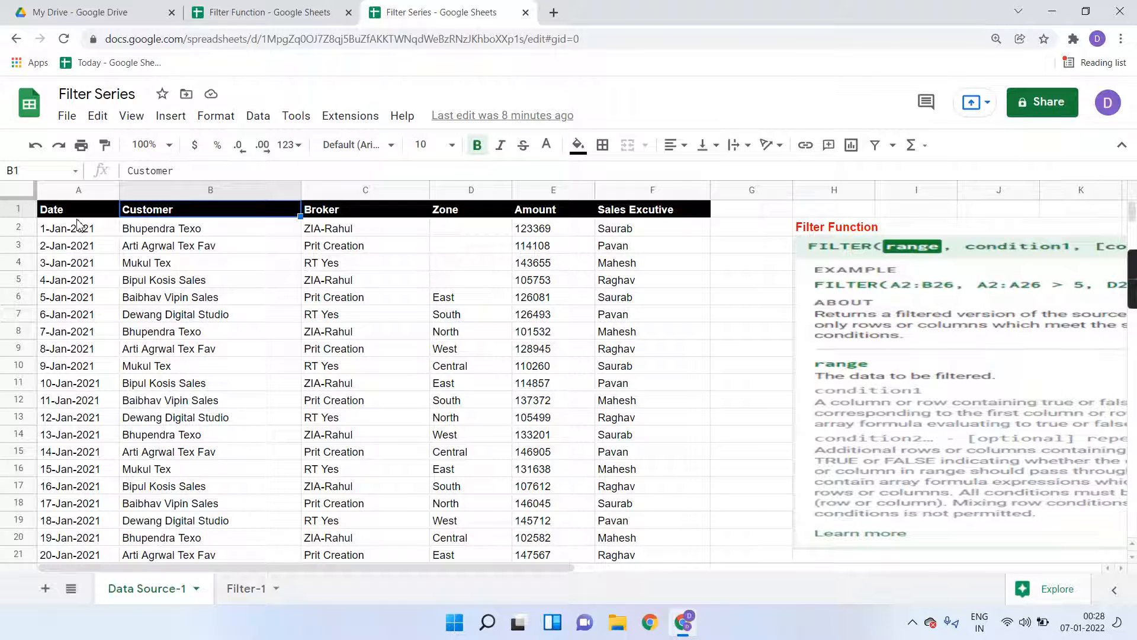
pyautogui.press('Right')
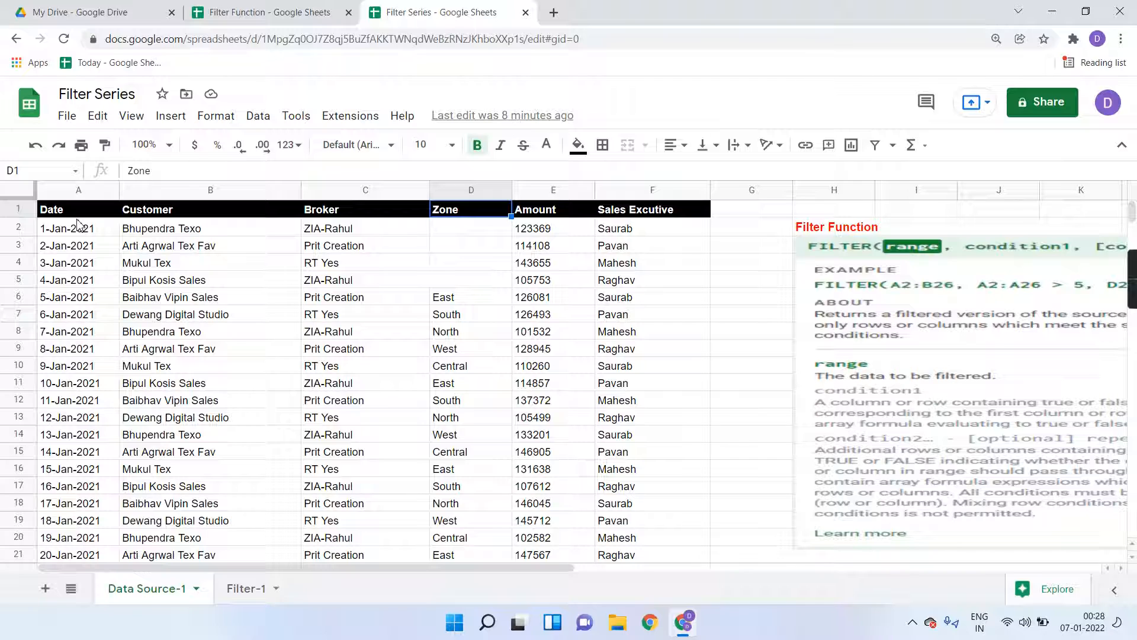
pyautogui.press('Right')
pyautogui.press('Right')
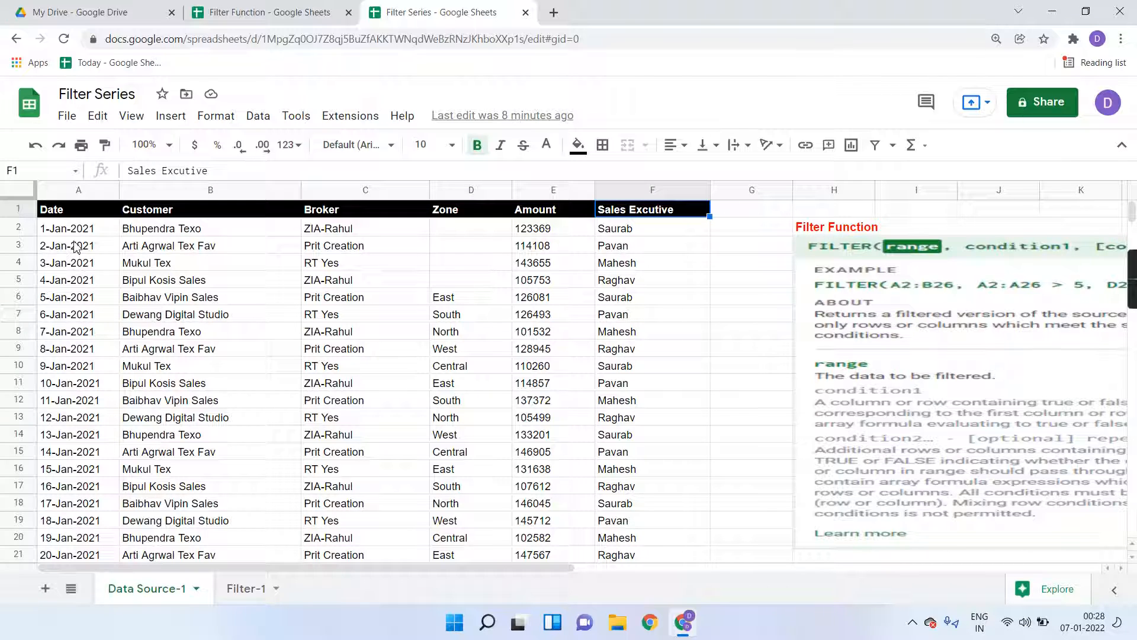
# - Review the Date column on Data Source-1 from its first entry down to the last filled row
pyautogui.click(74, 238)
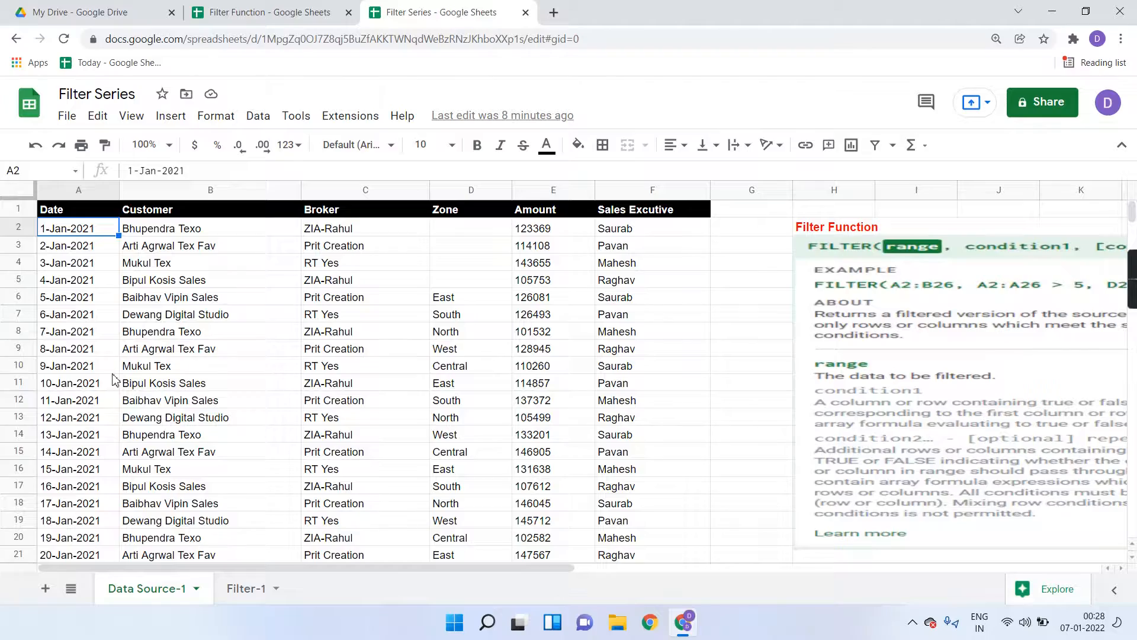
pyautogui.scroll(-20, 115, 379)
pyautogui.scroll(-20, 115, 380)
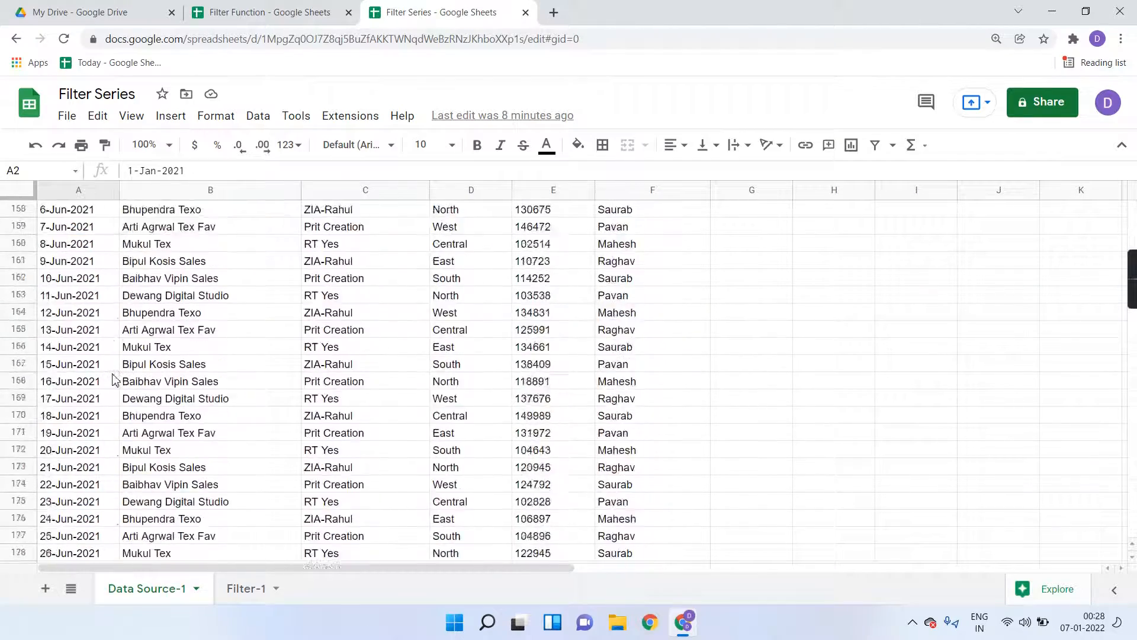
pyautogui.scroll(-11, 115, 380)
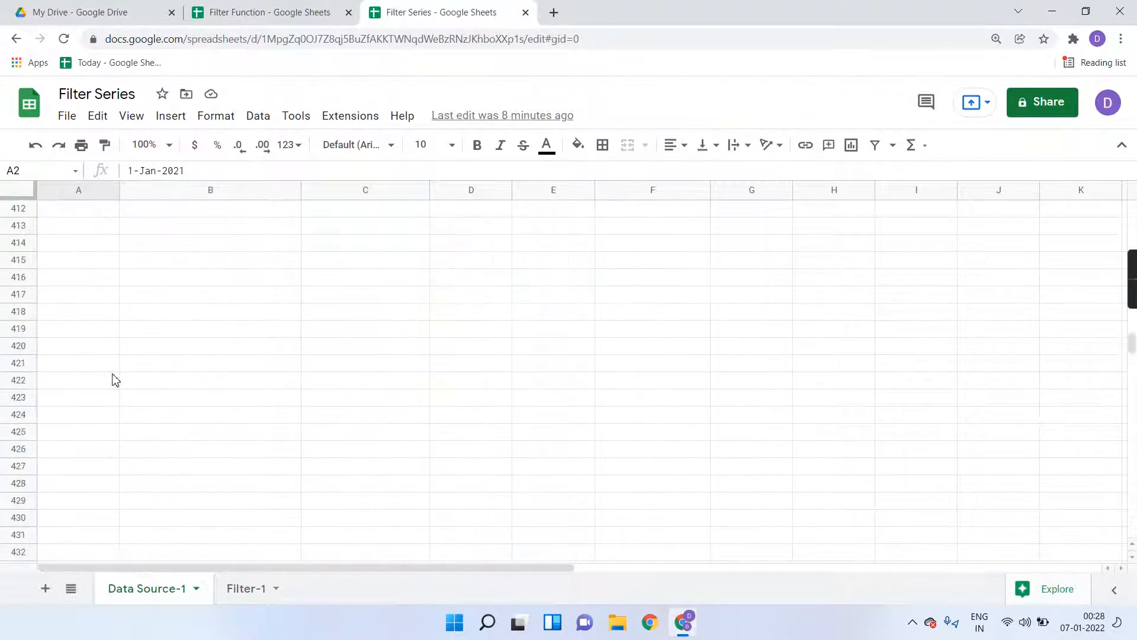
pyautogui.scroll(4, 115, 380)
pyautogui.click(70, 417)
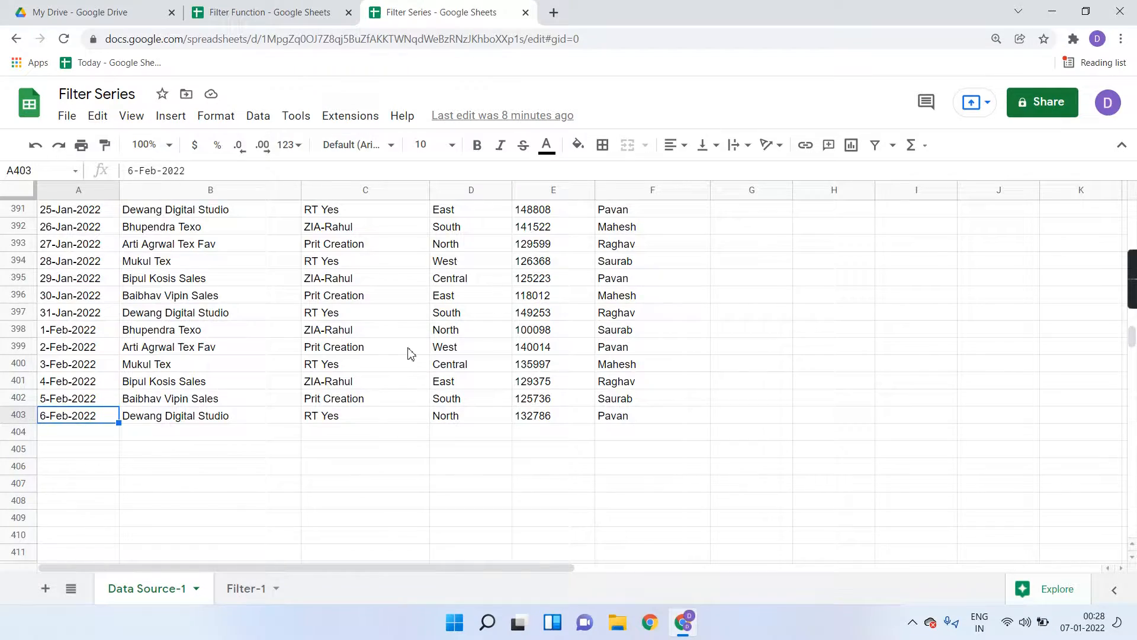
pyautogui.scroll(20, 409, 353)
pyautogui.scroll(20, 408, 353)
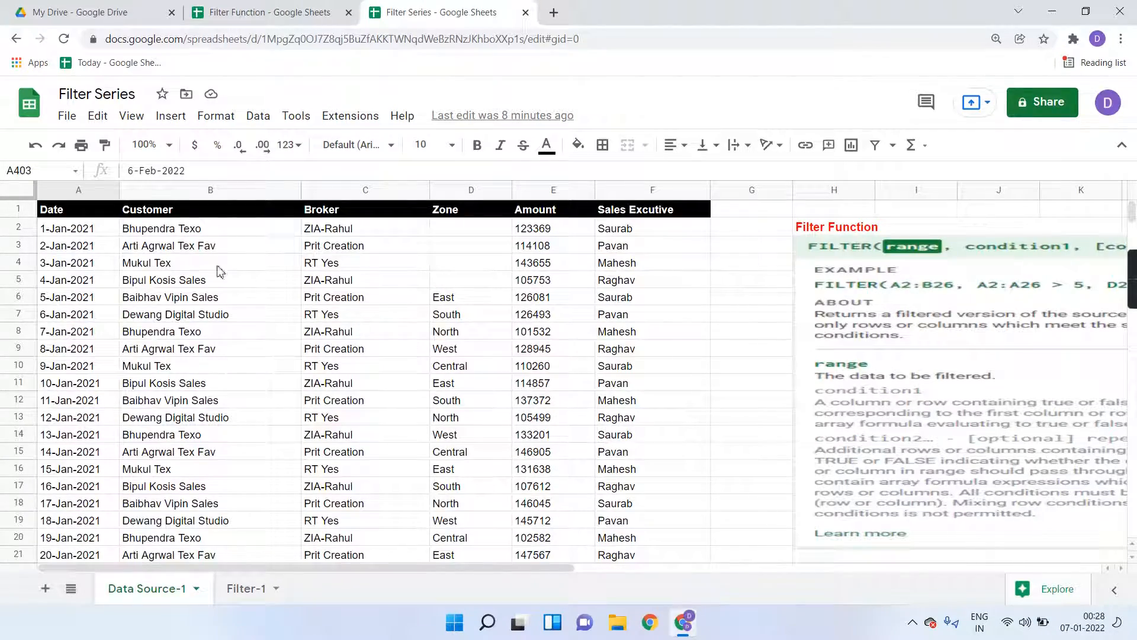
# - Inspect the first Customer and Broker entries on Data Source-1 and compare the table layout with the Filter-1 headers
pyautogui.click(176, 232)
pyautogui.click(344, 235)
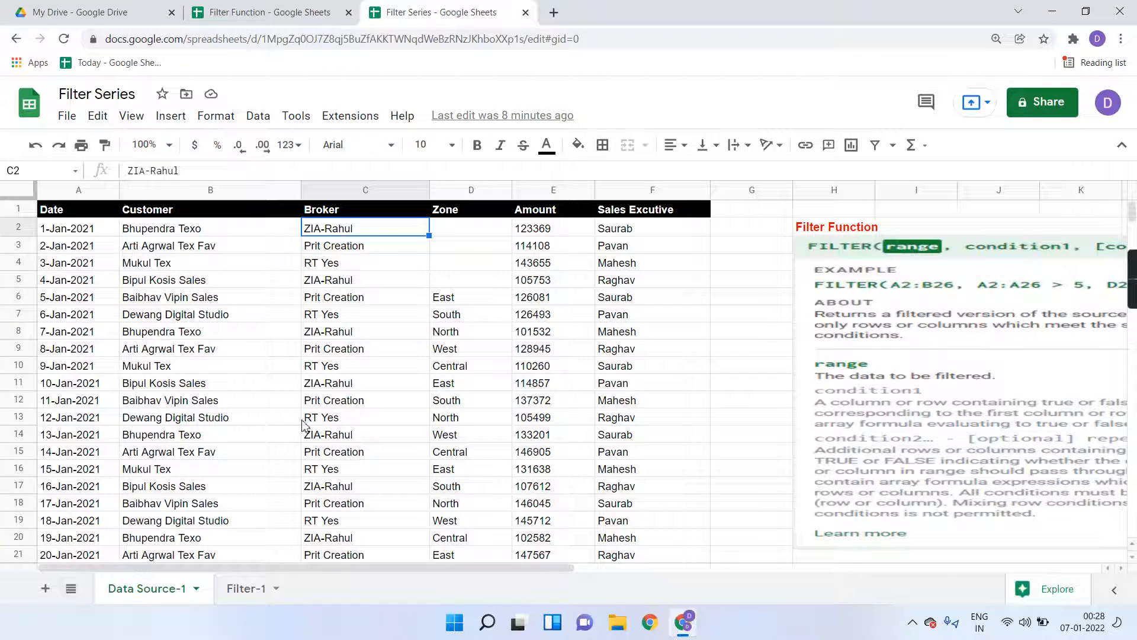
pyautogui.click(255, 587)
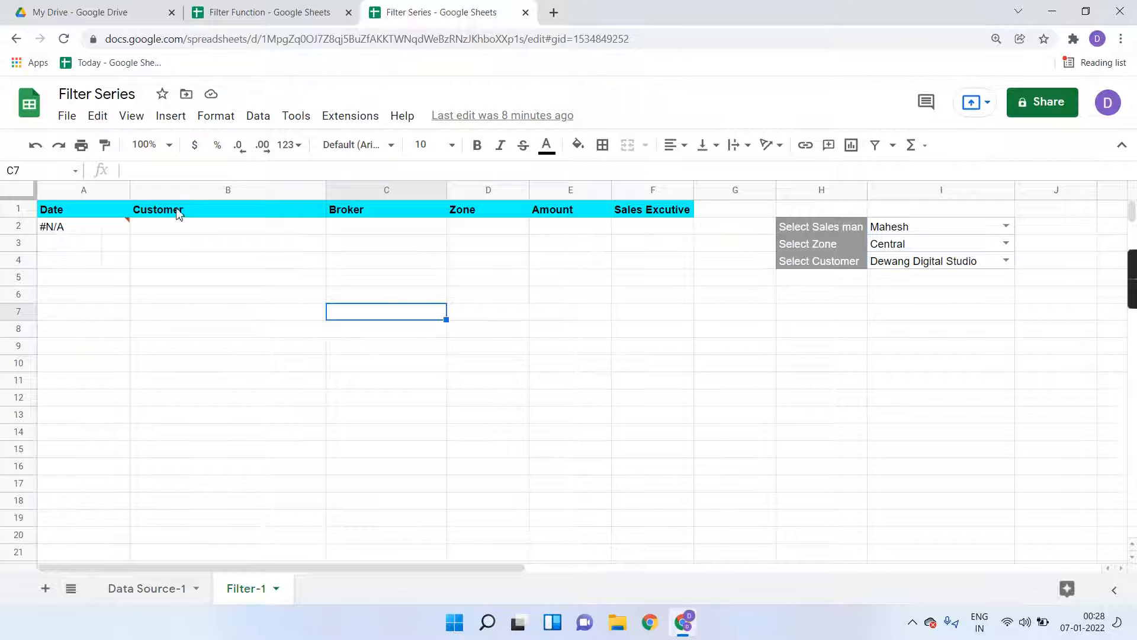
pyautogui.click(142, 594)
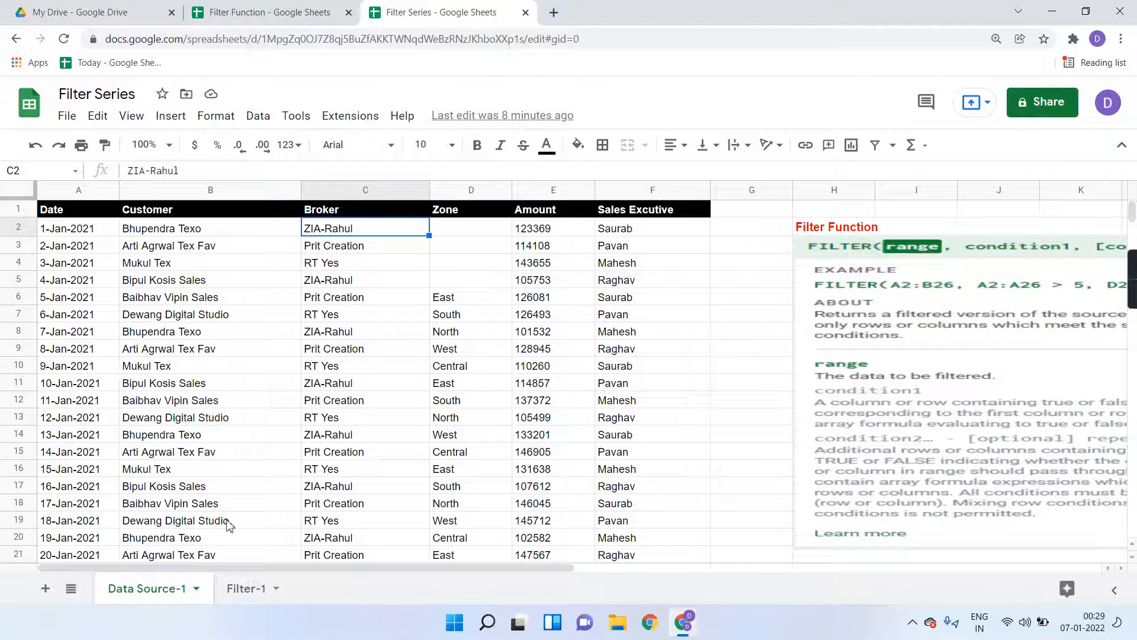
# - View the Select Sales man choices on Filter-1 and compare them with the Sales Excutive column on Data Source-1
pyautogui.click(255, 590)
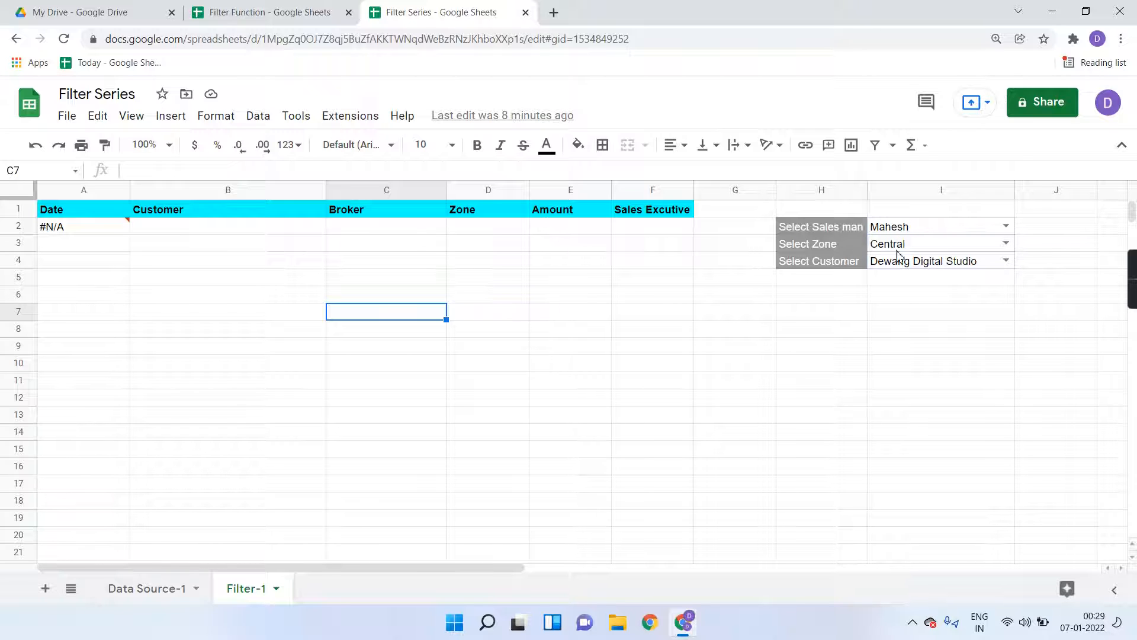
pyautogui.click(1006, 225)
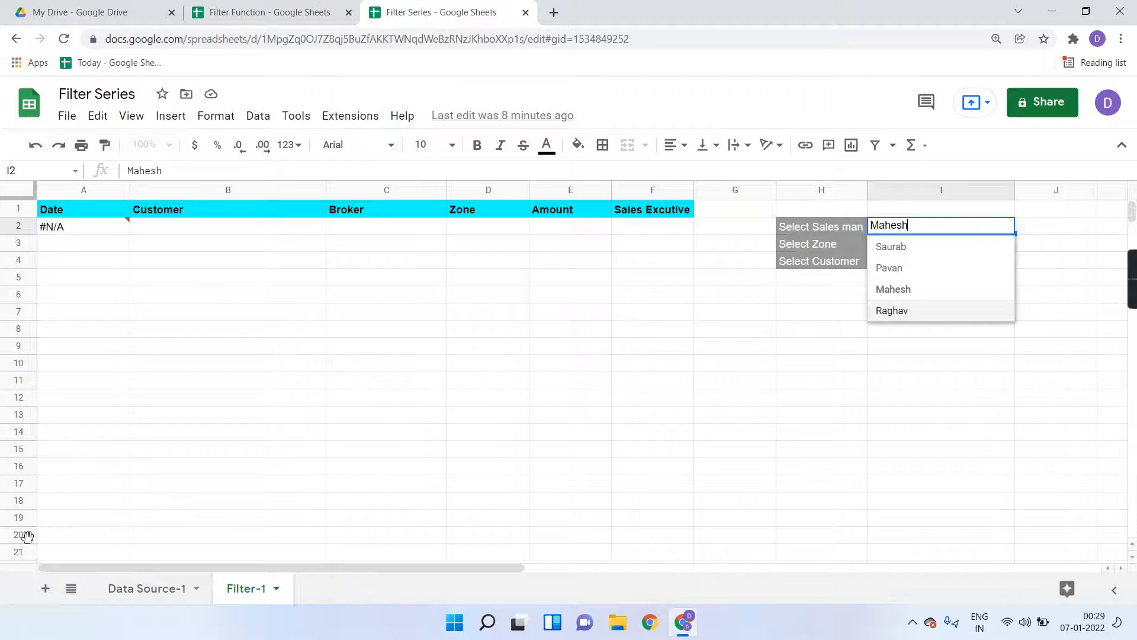
pyautogui.click(113, 601)
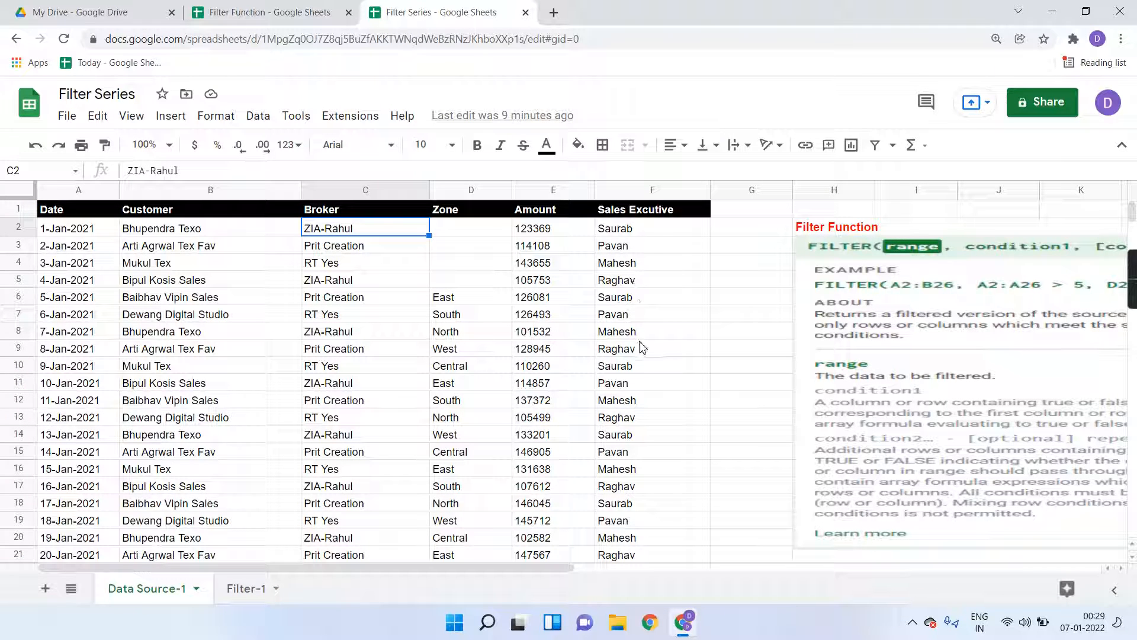
# - View the Select Zone choices on Filter-1 and compare them with the Zone column on Data Source-1
pyautogui.click(256, 588)
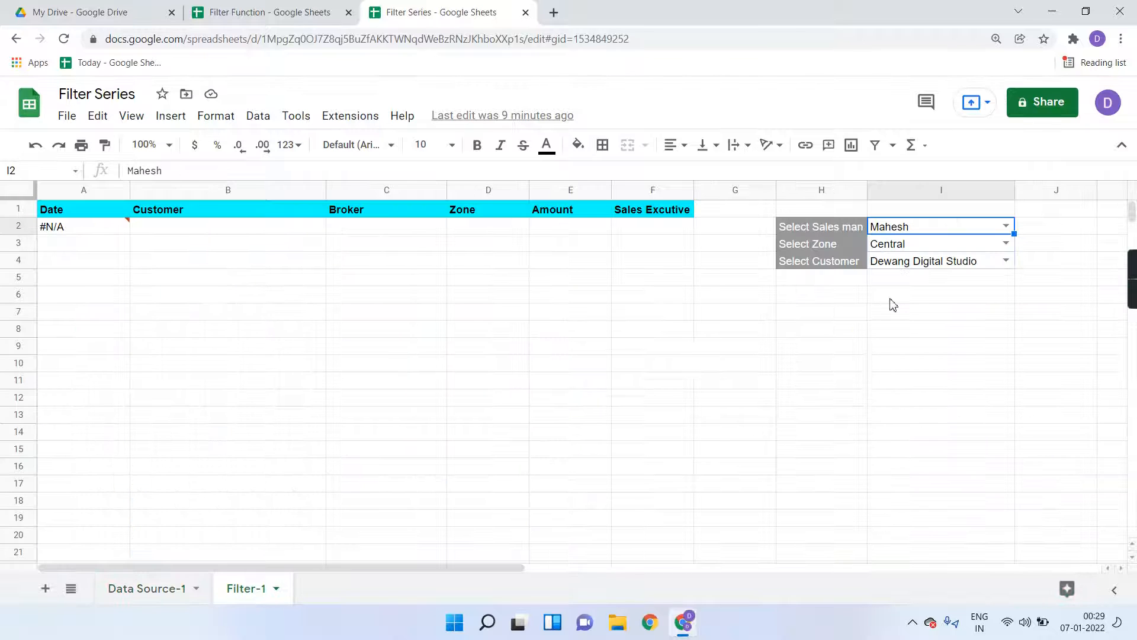
pyautogui.click(972, 248)
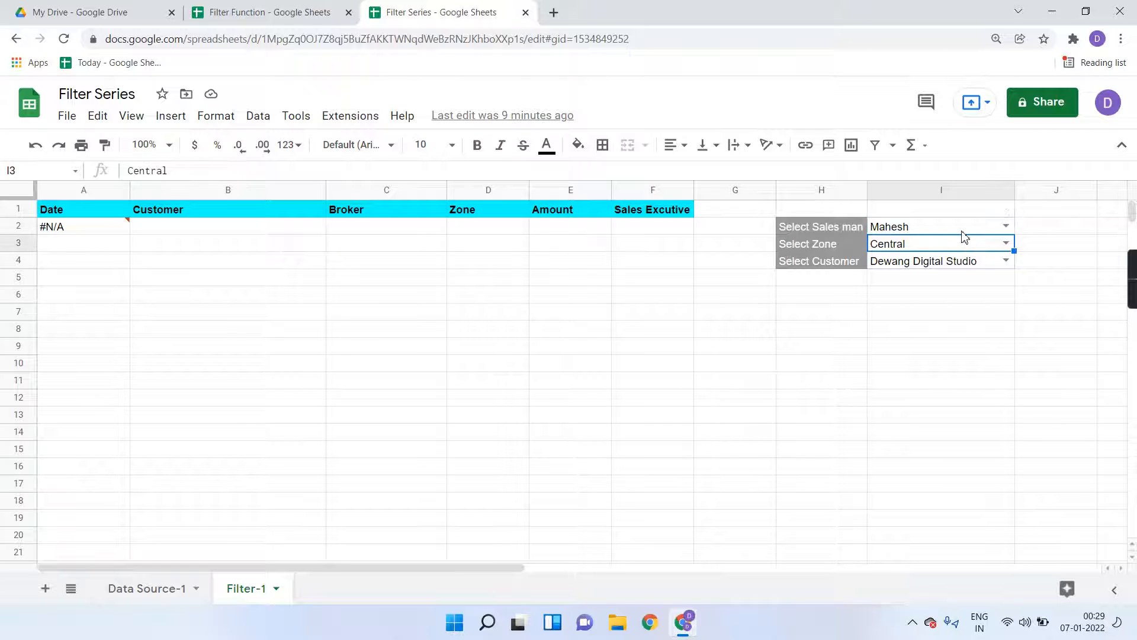
pyautogui.click(963, 235)
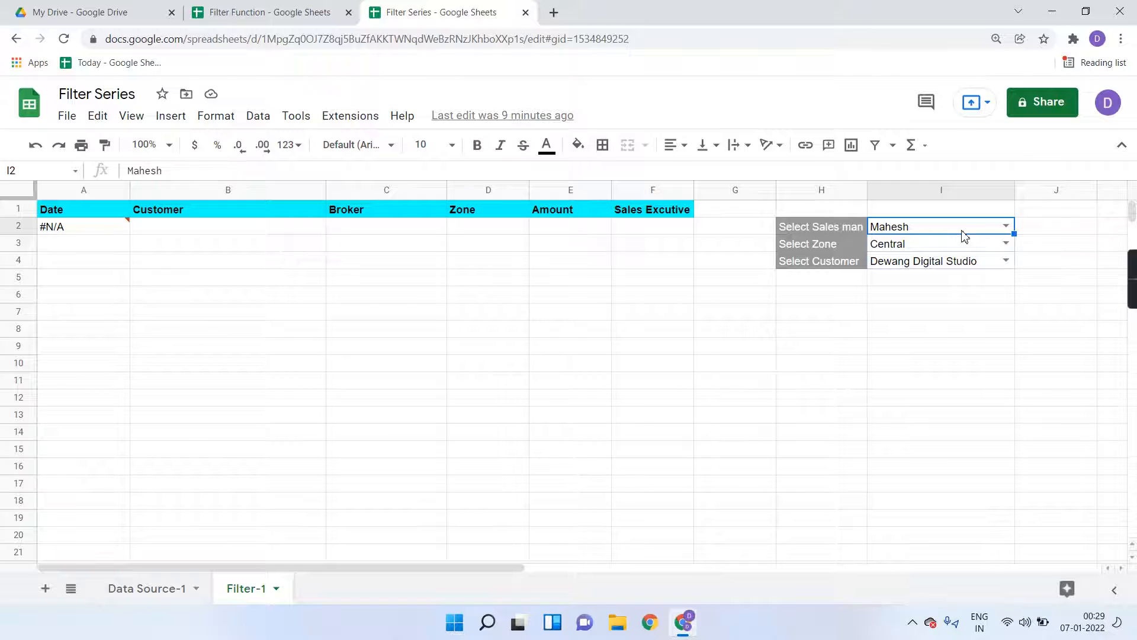
pyautogui.press('Down')
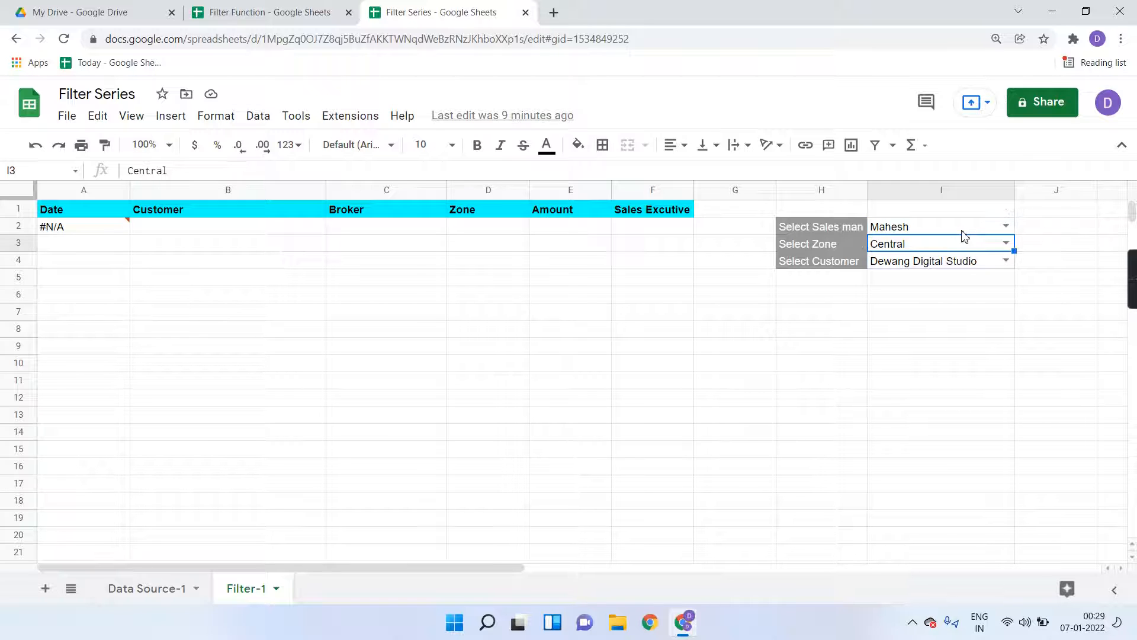
pyautogui.click(1006, 243)
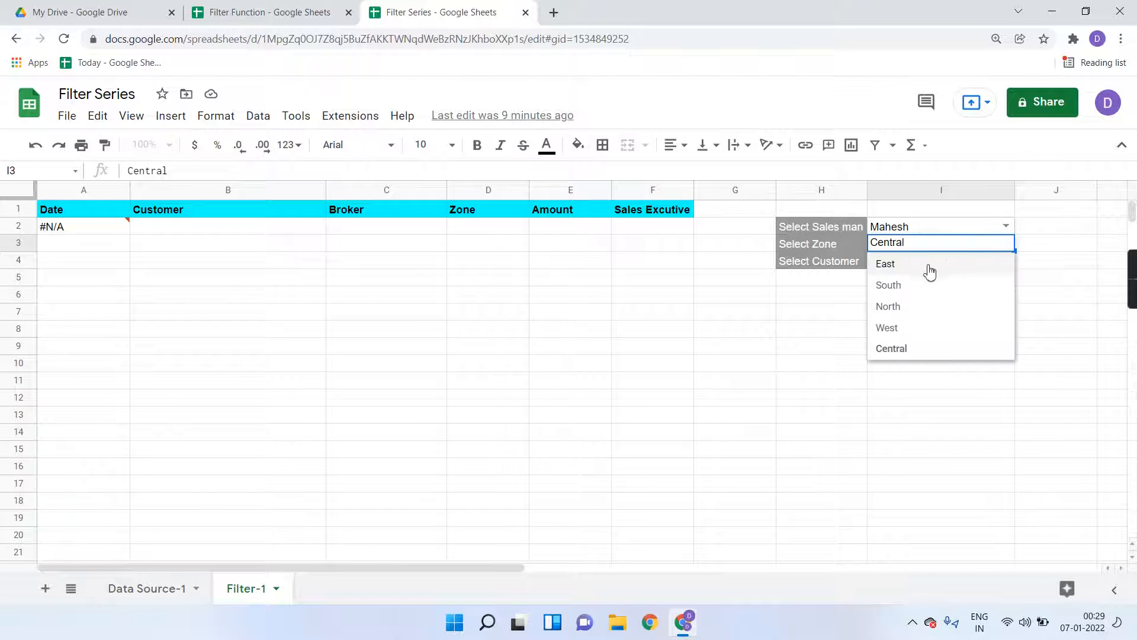
pyautogui.click(161, 590)
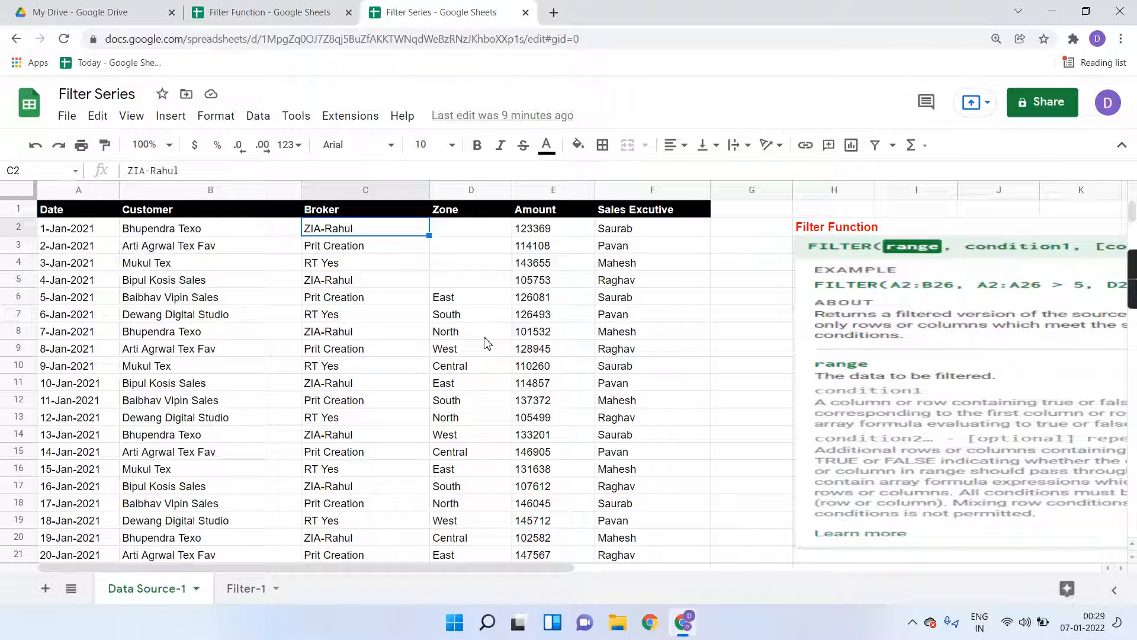
# - View the Select Customer choices on the Filter-1 sheet and close the list without changing the selection
pyautogui.click(239, 590)
pyautogui.click(840, 266)
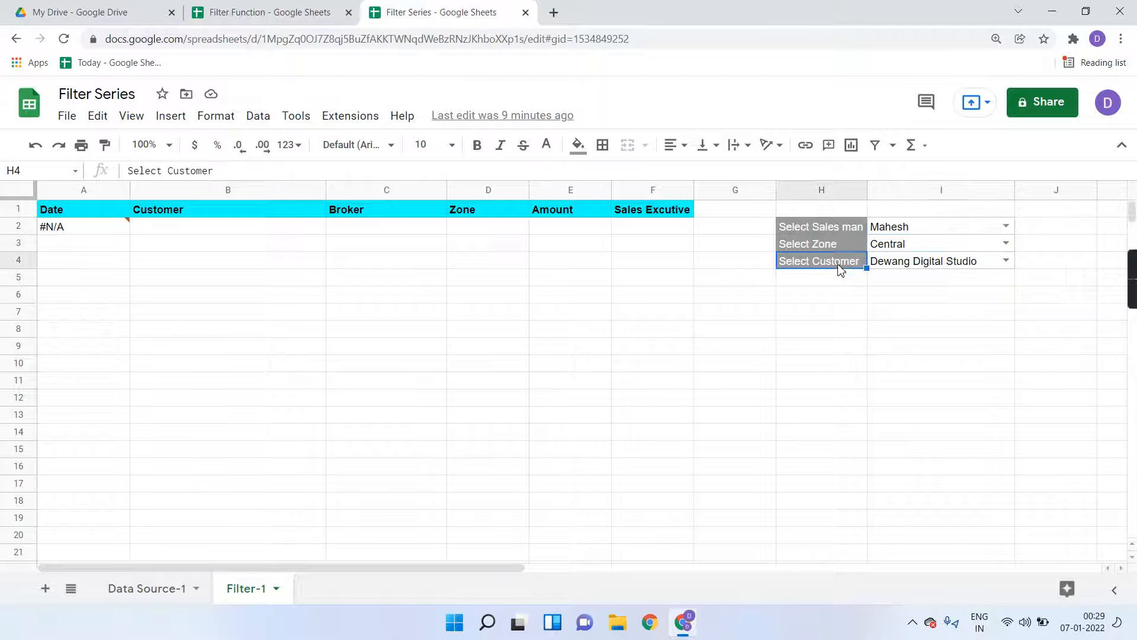
pyautogui.click(1005, 260)
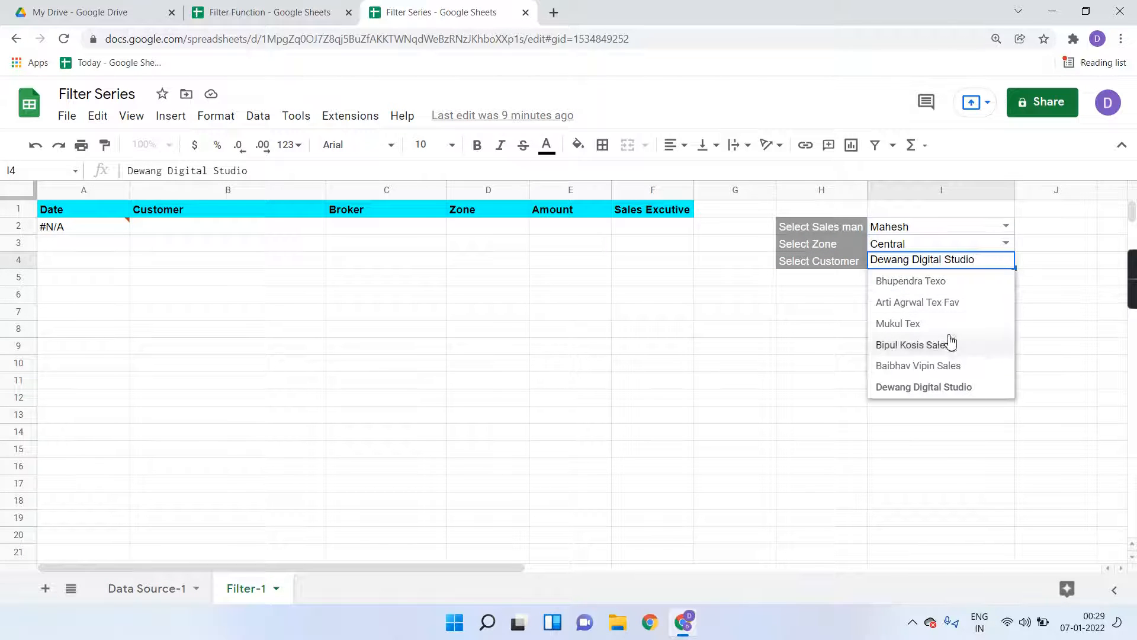
pyautogui.click(855, 314)
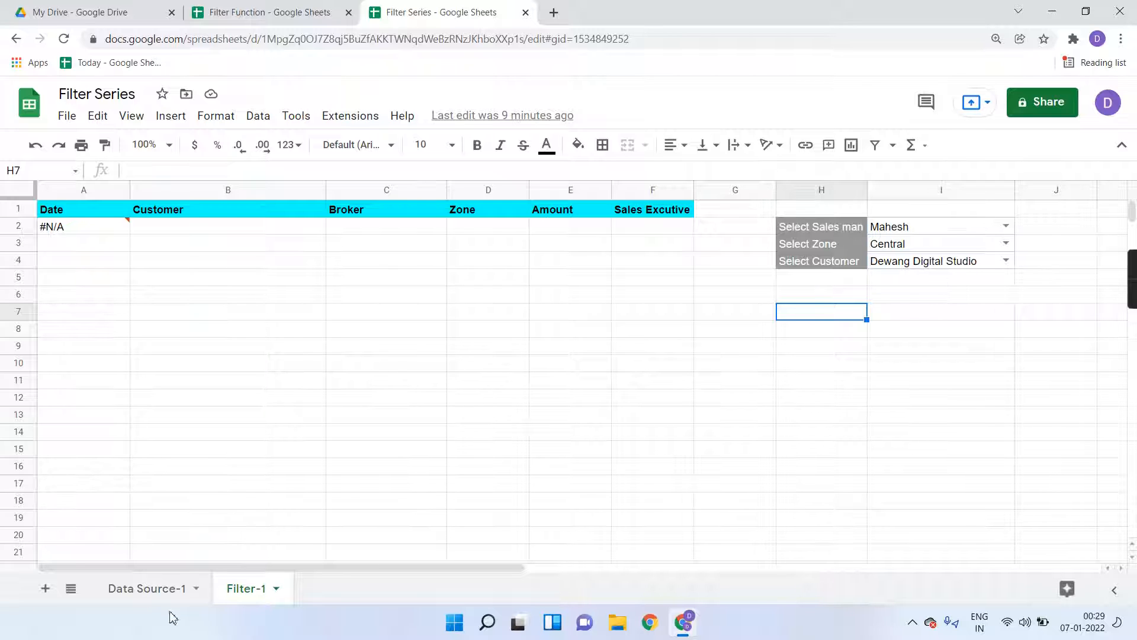
# - Review the records on Data Source-1 and inspect the FILTER formula in cell A2 of Filter-1
pyautogui.click(147, 588)
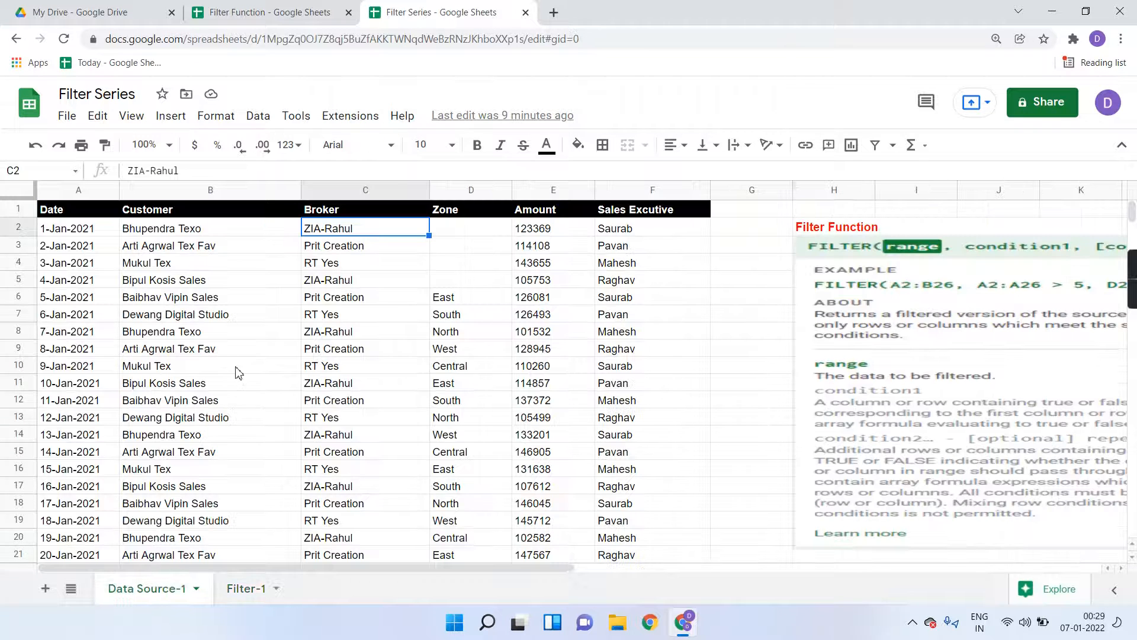
pyautogui.click(243, 589)
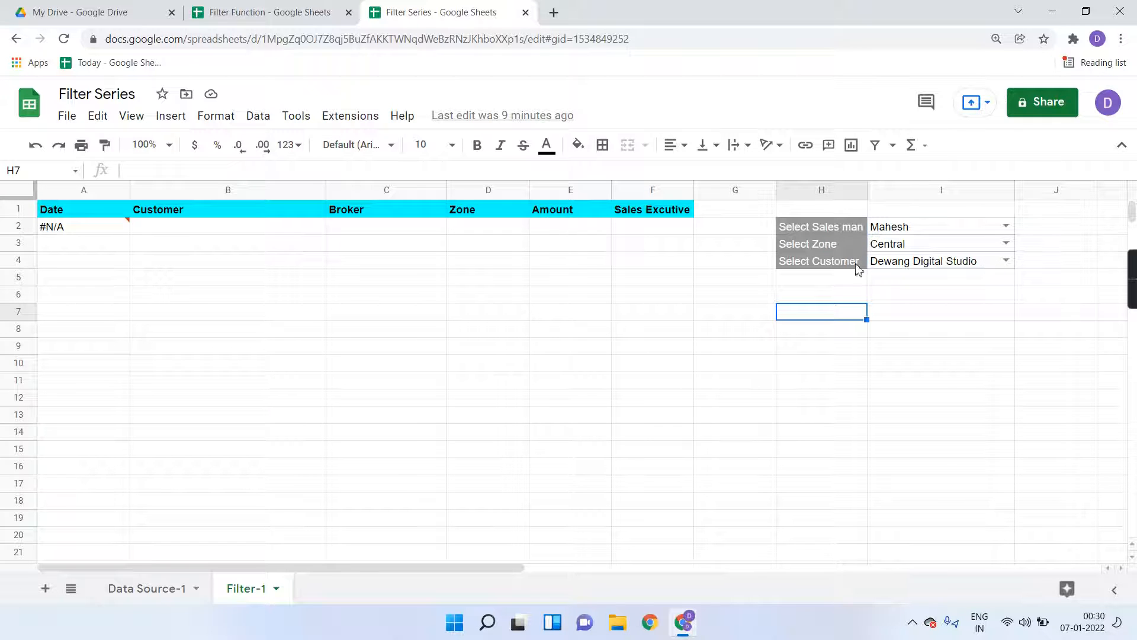
pyautogui.click(86, 229)
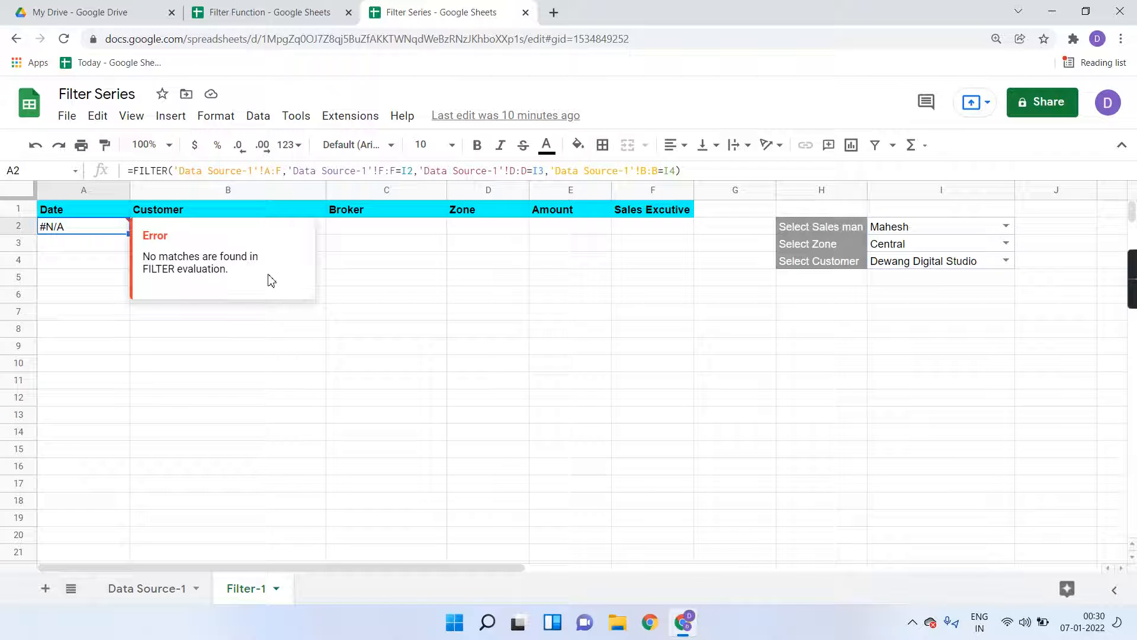
# - Search Data Source-1 for the sales man selected in cell I2 of Filter-1
pyautogui.click(904, 232)
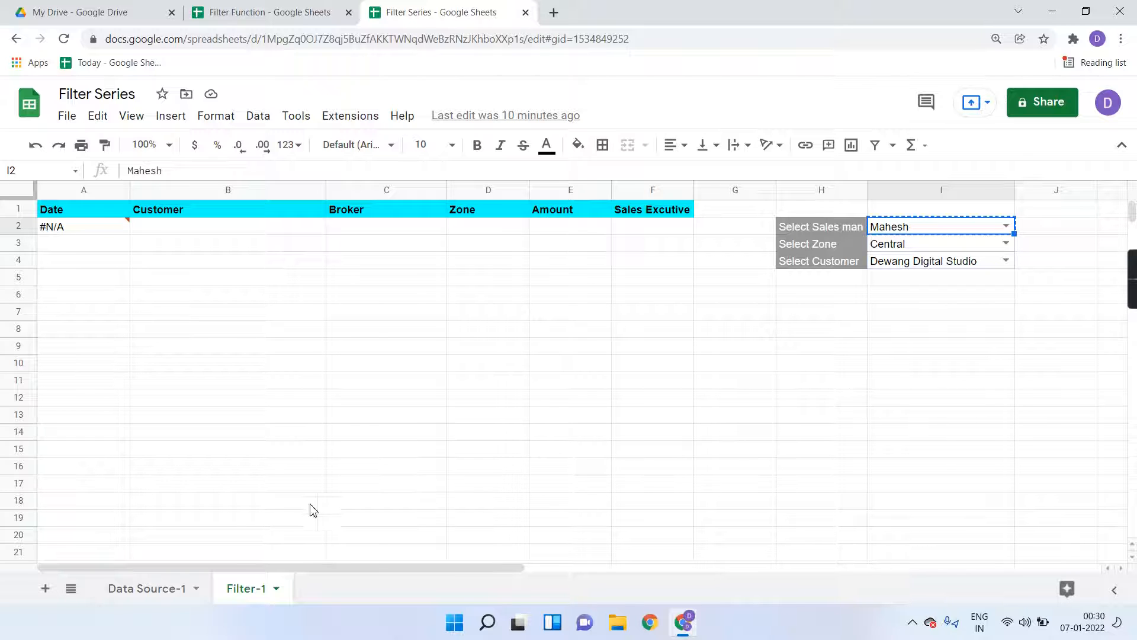
pyautogui.moveTo(156, 588); pyautogui.dragTo(326, 374)
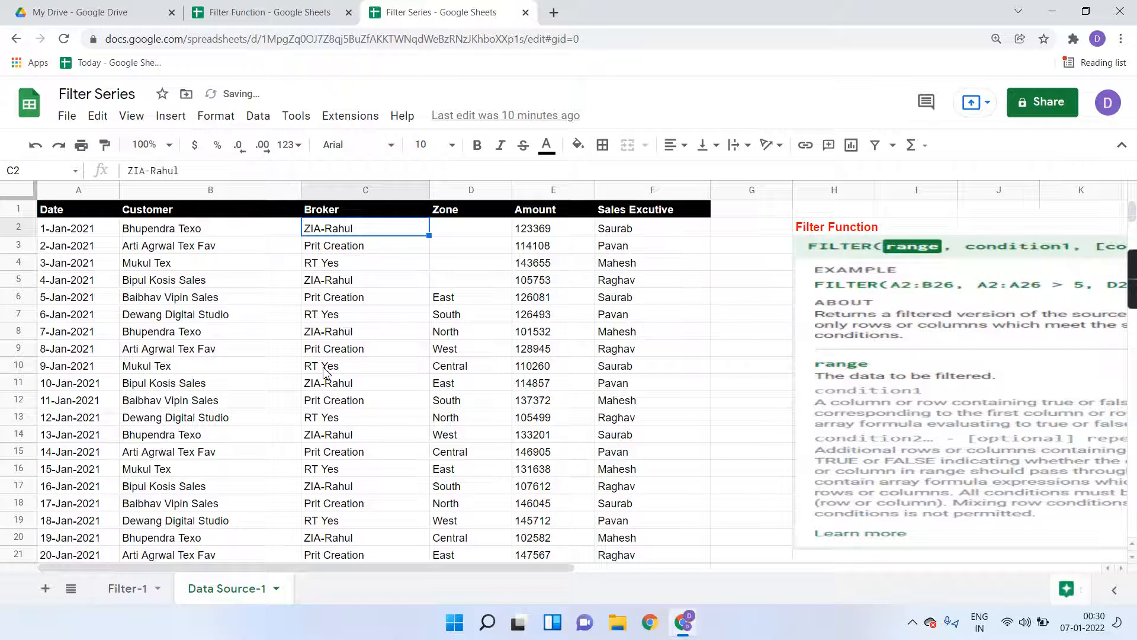
pyautogui.hotkey('ctrl', 'f')
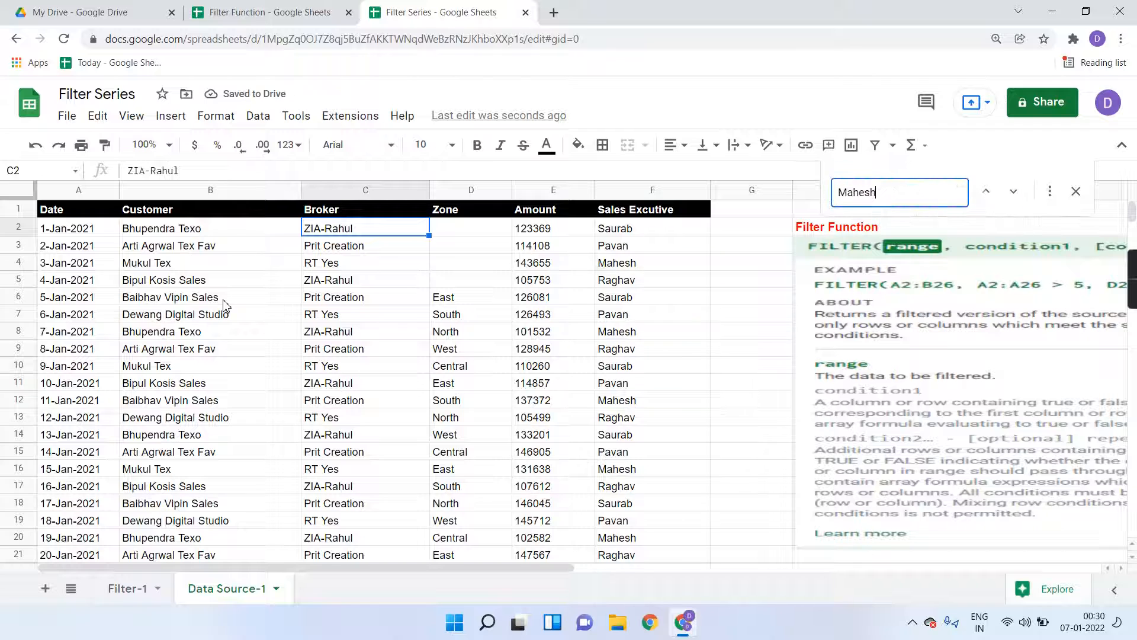
pyautogui.write('Mahesh')
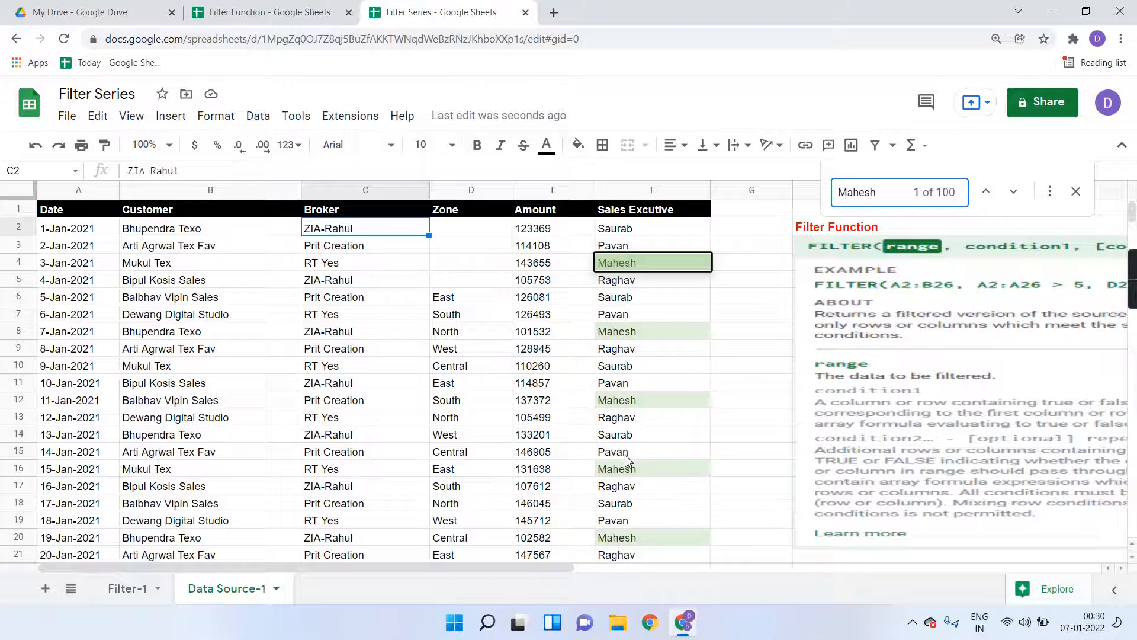
pyautogui.scroll(-1, 627, 462)
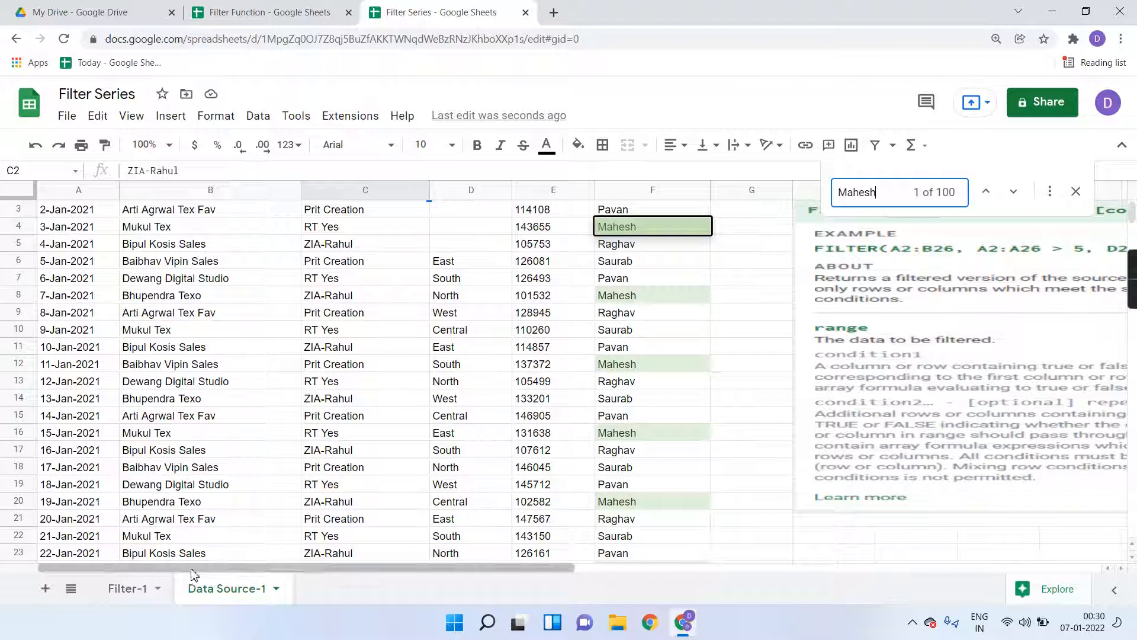
# - Compare the Filter-1 zone and customer selections with the highlighted sales man rows on Data Source-1, and close the search
pyautogui.click(119, 599)
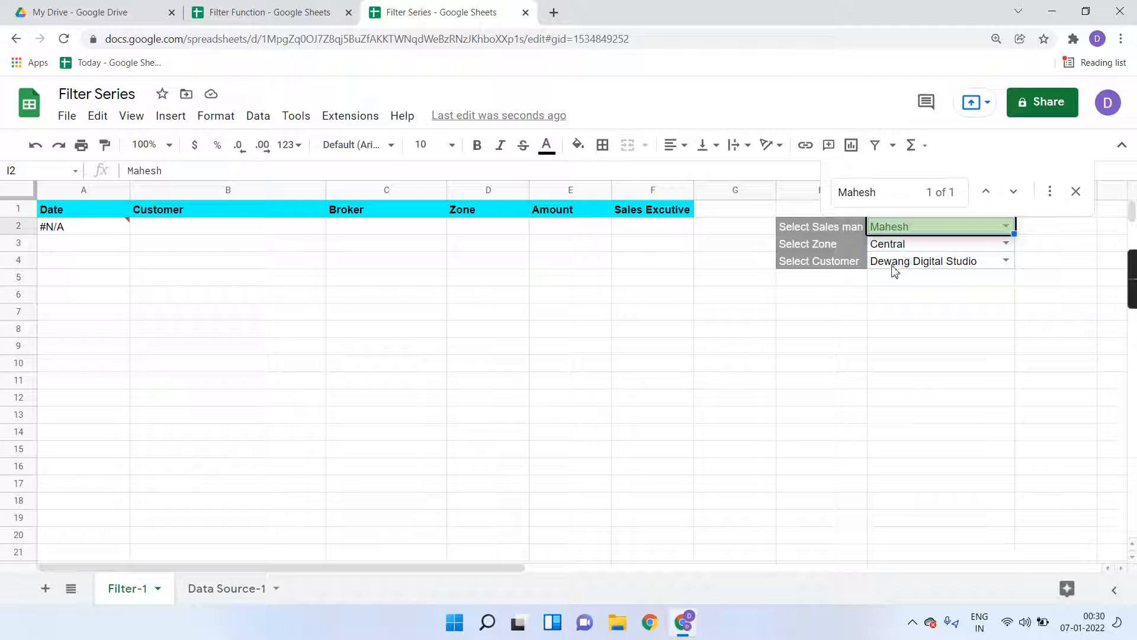
pyautogui.click(264, 604)
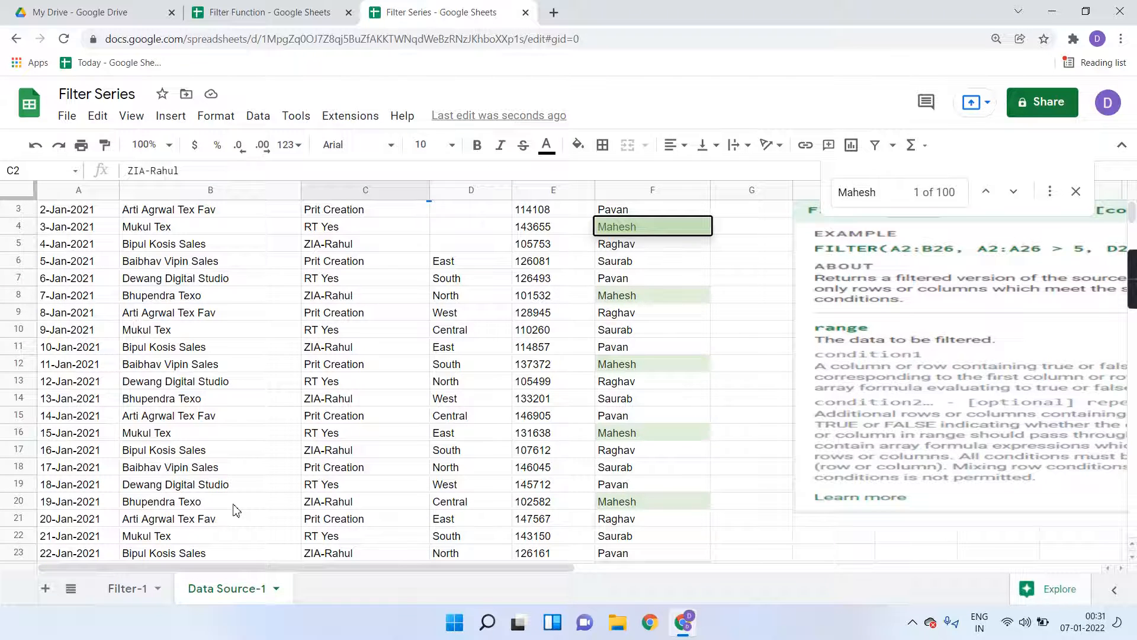
pyautogui.scroll(-3, 234, 505)
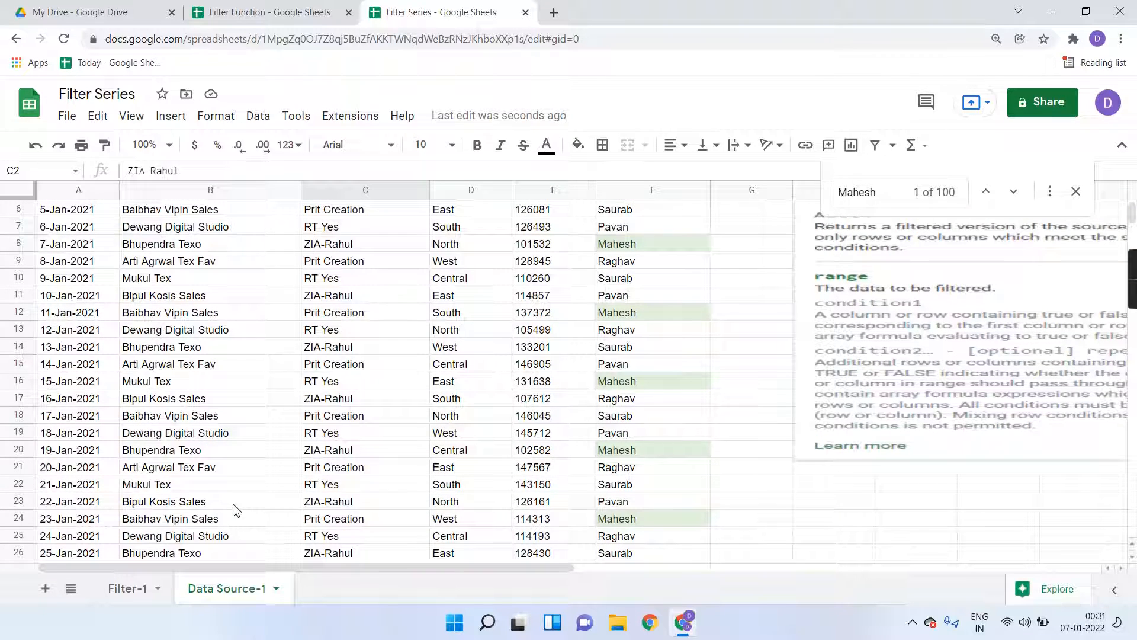
pyautogui.scroll(-2, 511, 513)
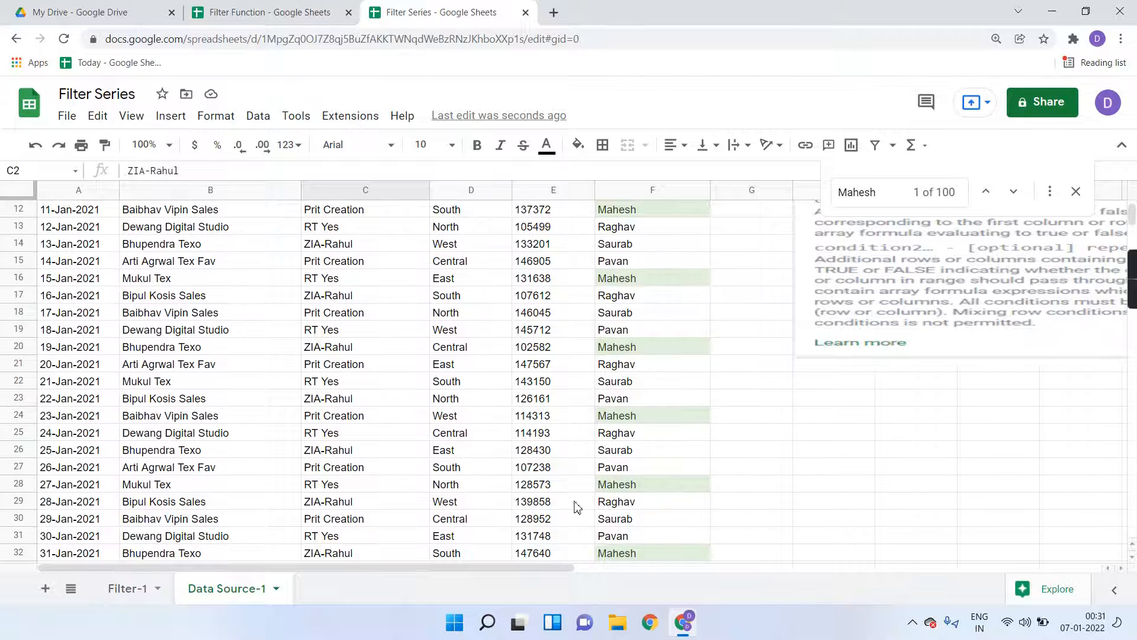
pyautogui.click(116, 600)
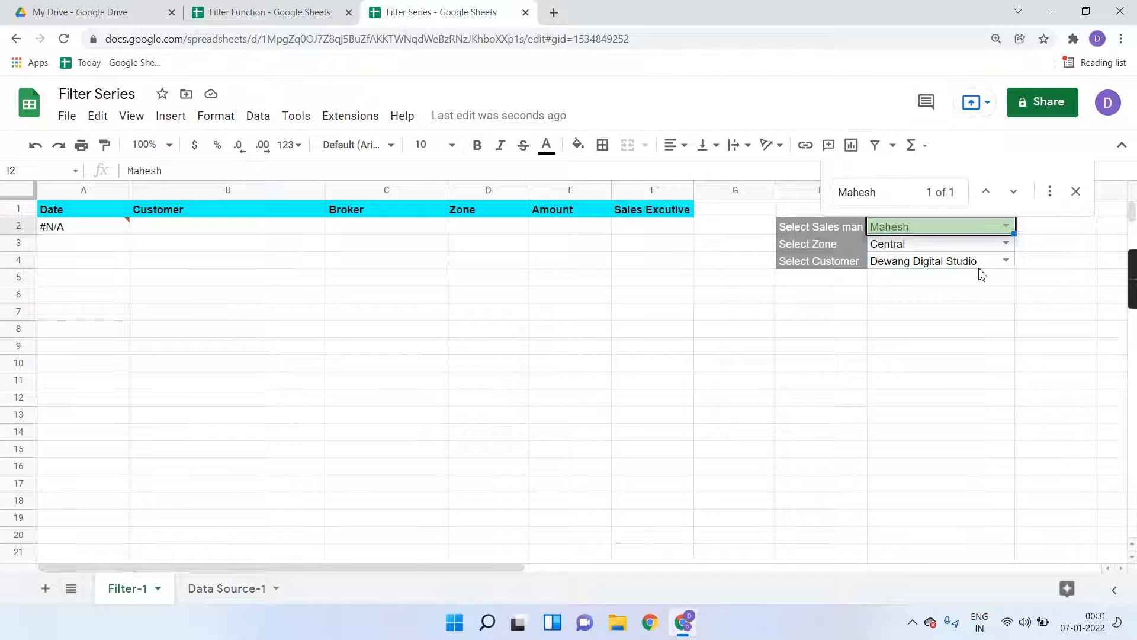
pyautogui.click(1076, 191)
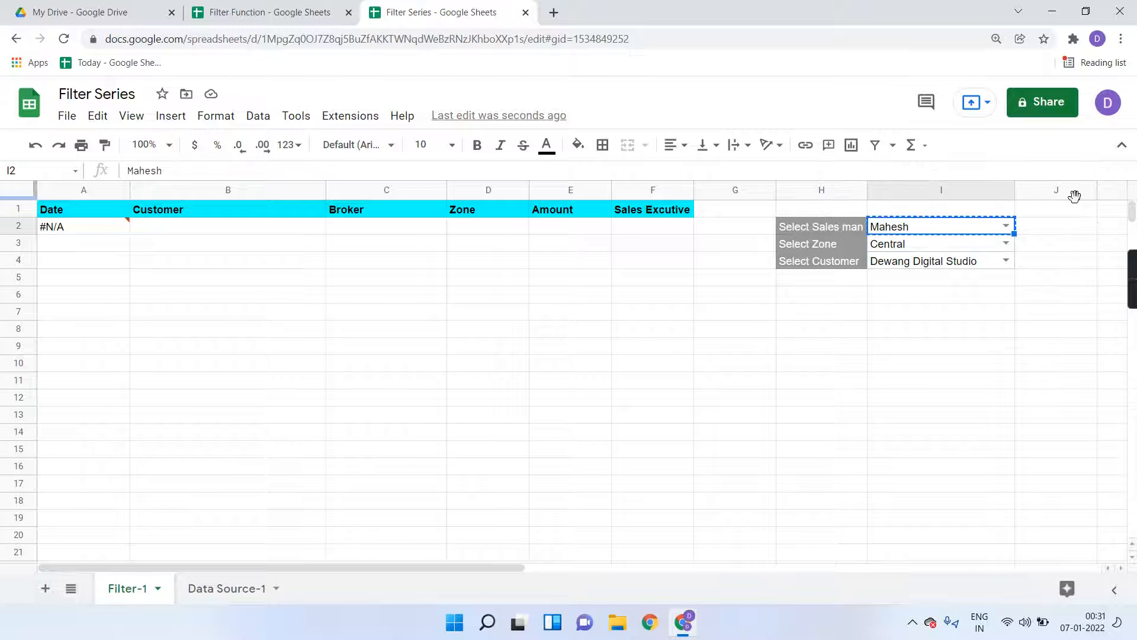
# - Set Select Customer to Mukul Tex on Filter-1 and inspect the first three dates of the filtered output
pyautogui.click(1005, 261)
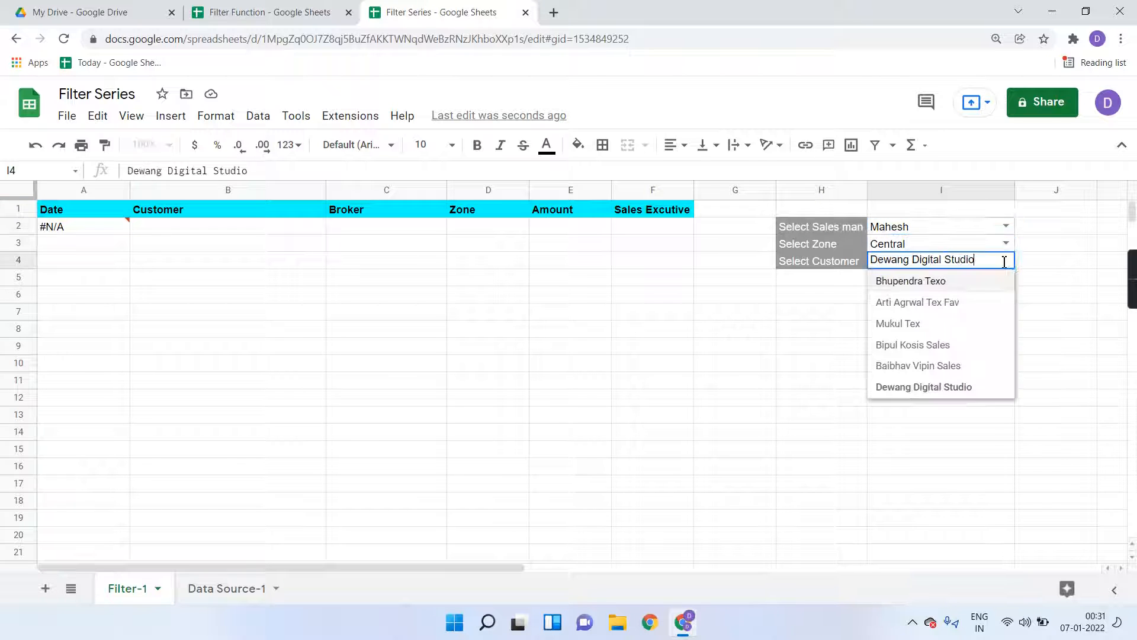
pyautogui.click(956, 327)
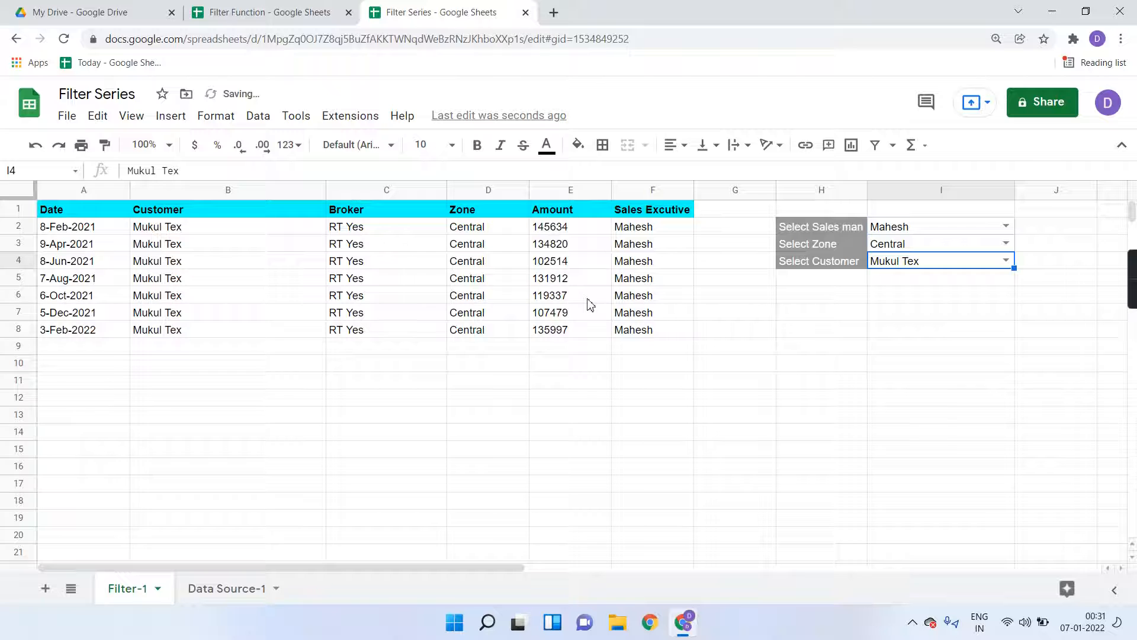
pyautogui.click(65, 231)
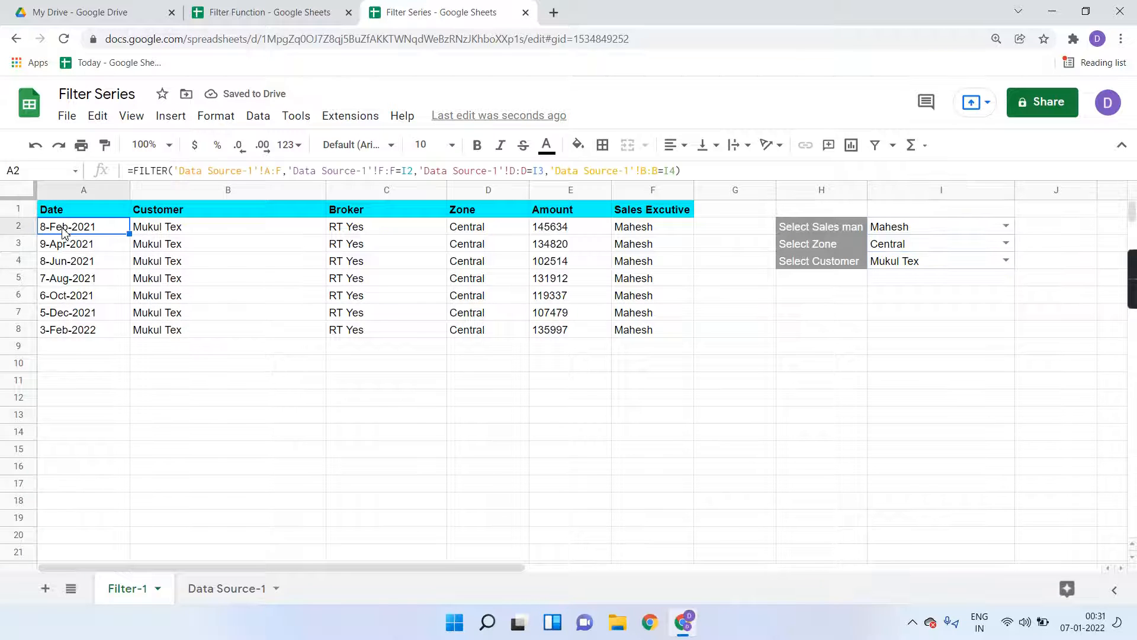
pyautogui.click(68, 245)
pyautogui.click(71, 261)
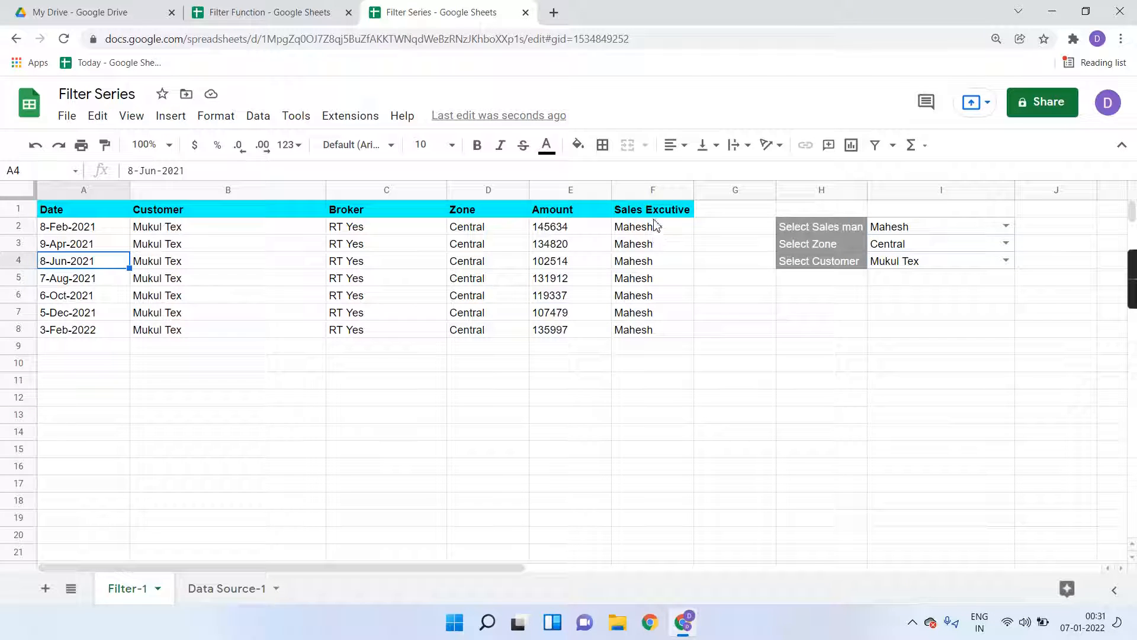
pyautogui.click(1006, 261)
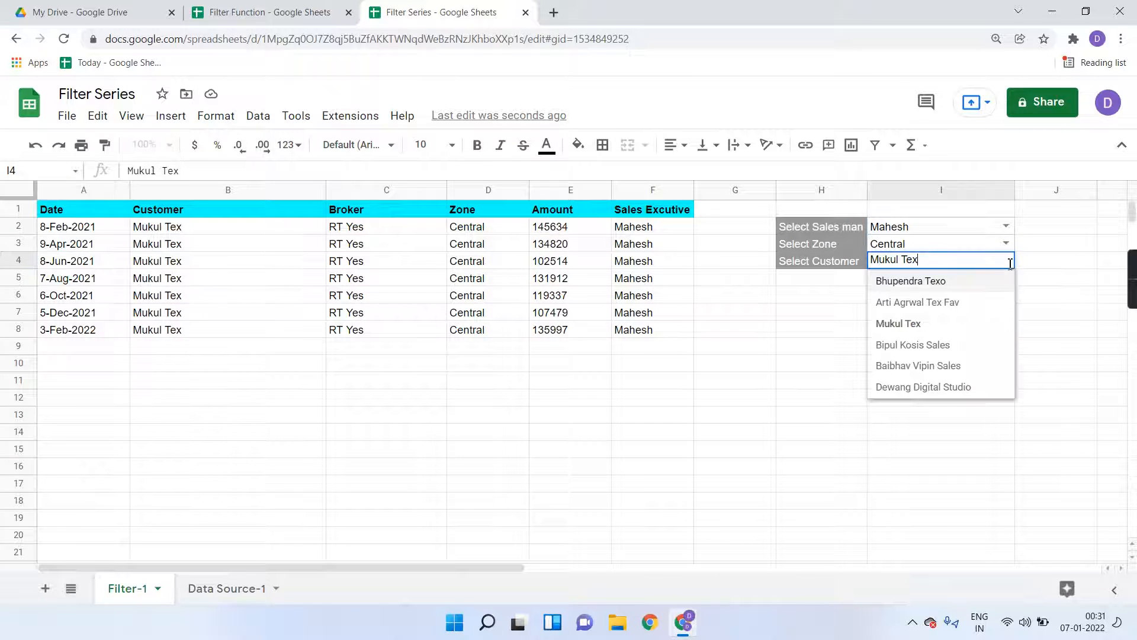
pyautogui.click(952, 351)
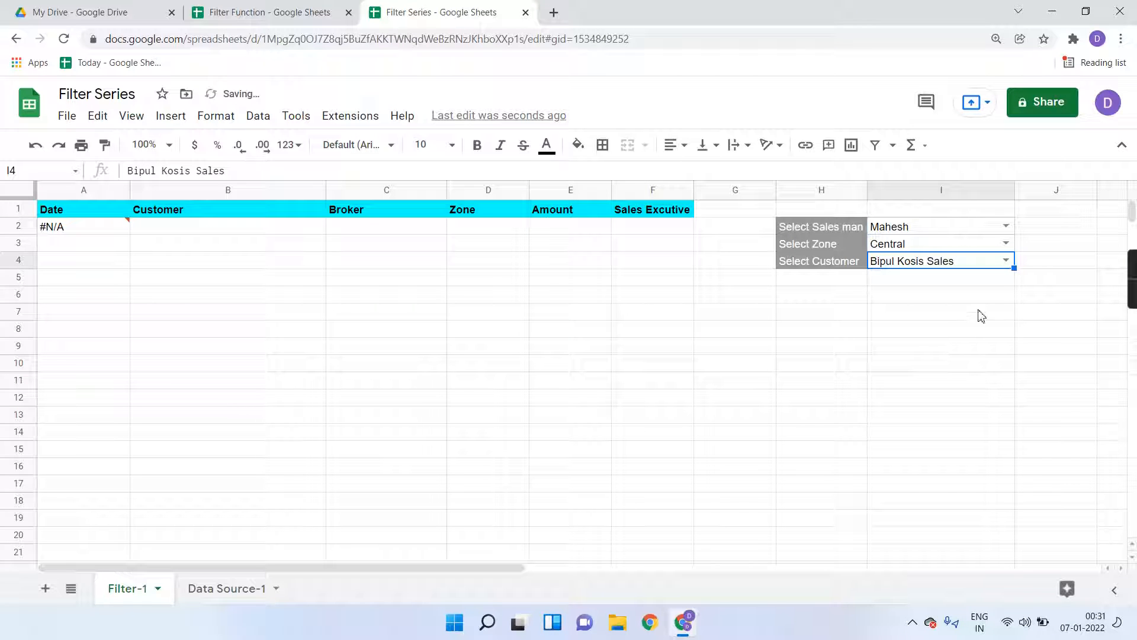
pyautogui.click(1007, 263)
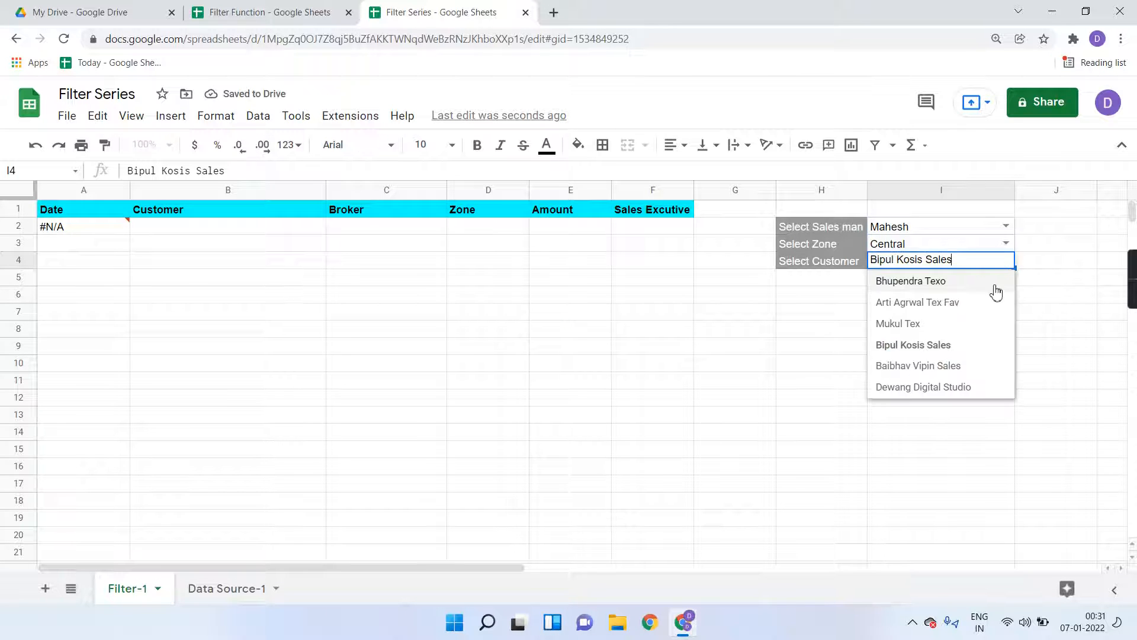
pyautogui.click(971, 368)
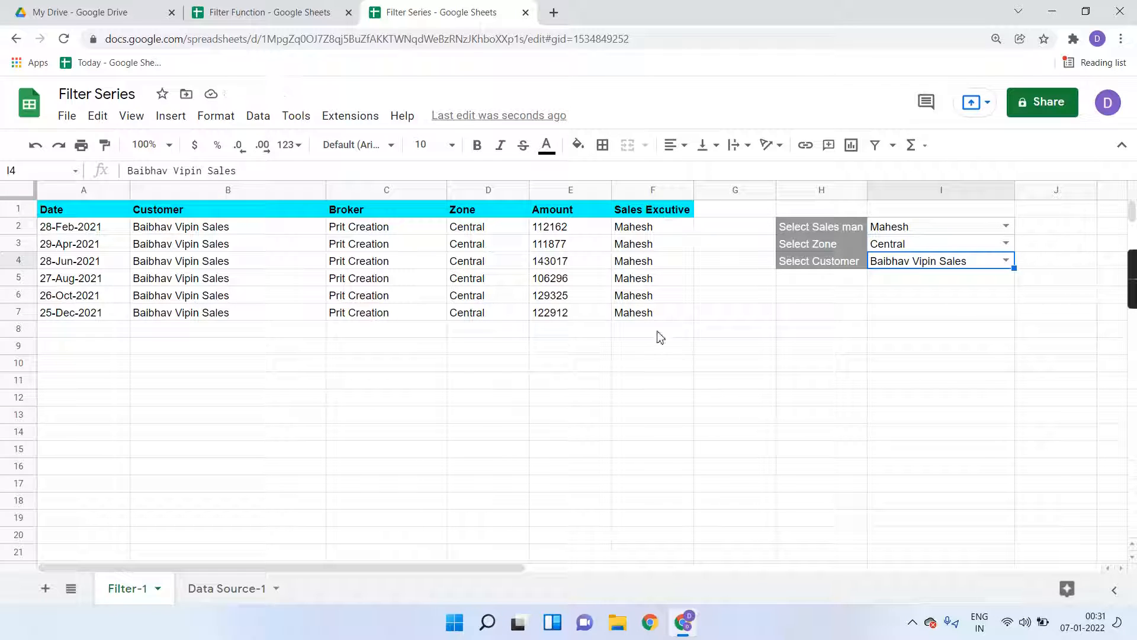
pyautogui.click(1007, 227)
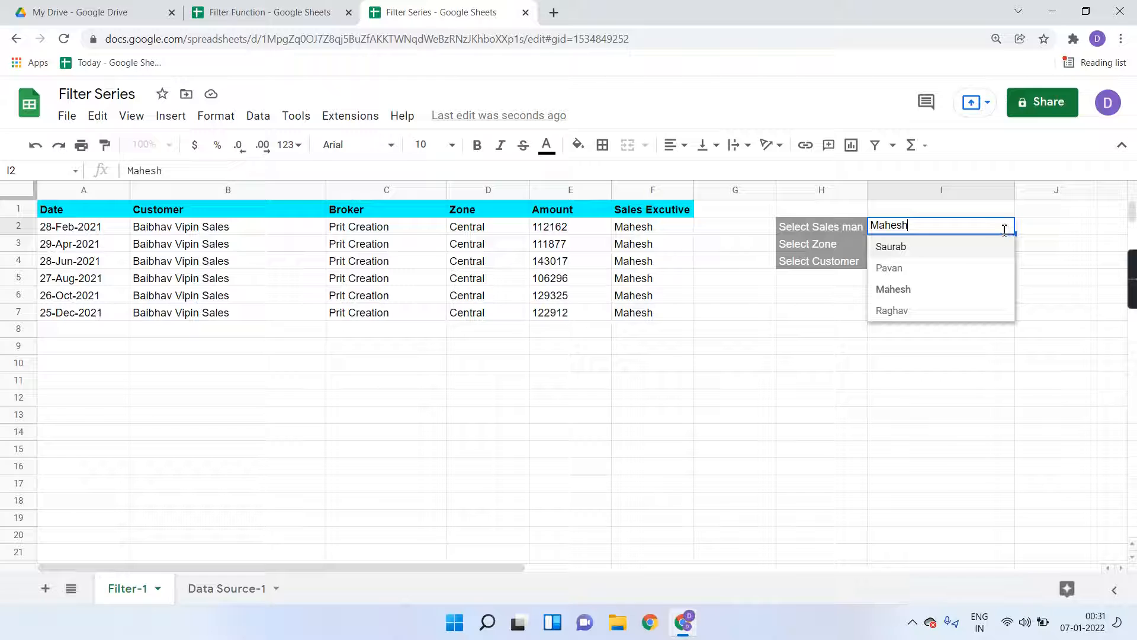
pyautogui.click(931, 274)
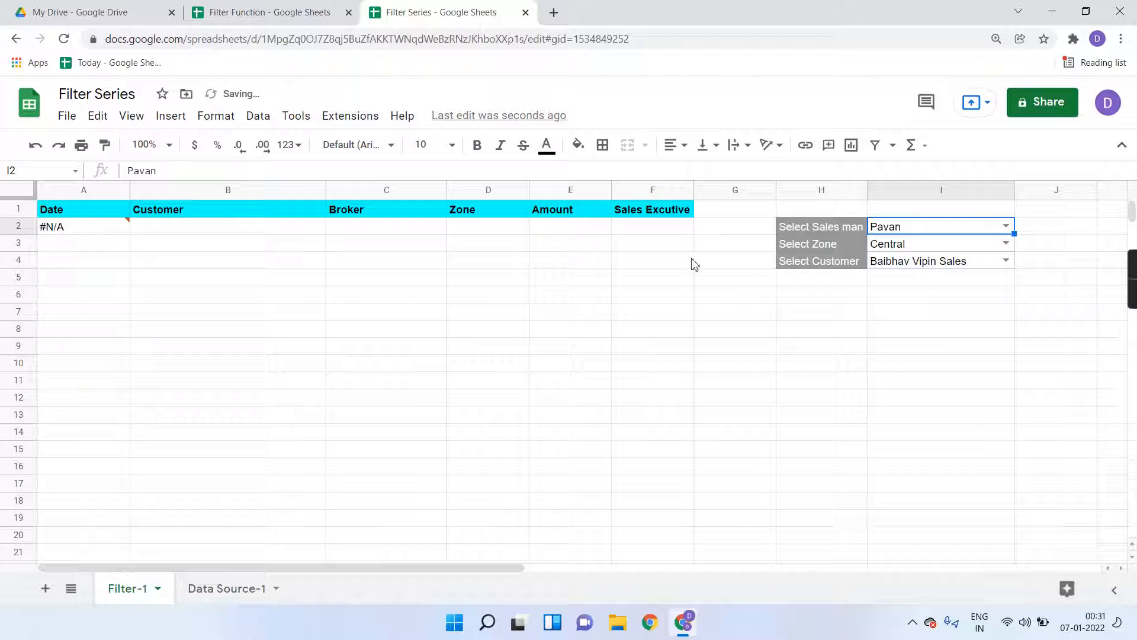
pyautogui.click(1007, 260)
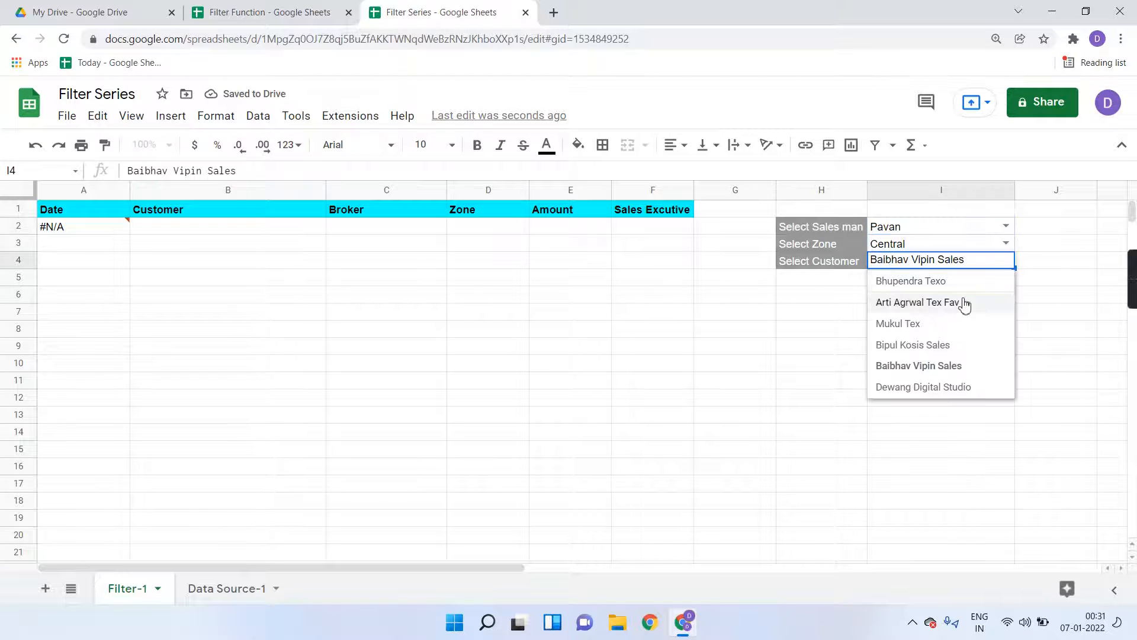
pyautogui.click(955, 310)
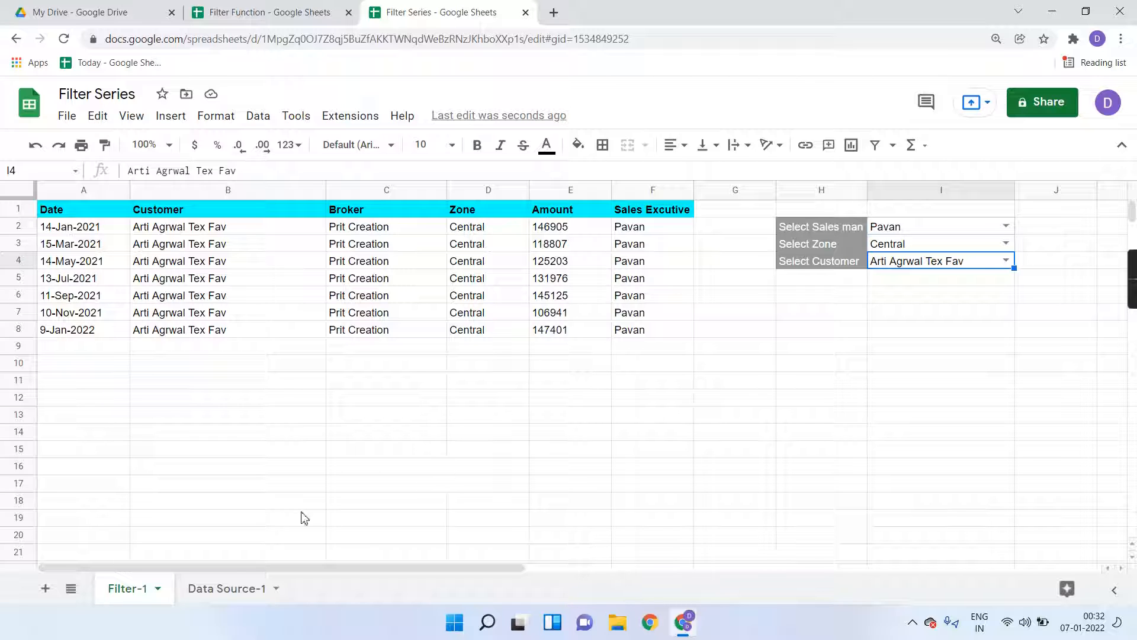
# - View the records on Data Source-1 and return to the Filter-1 sheet
pyautogui.click(234, 592)
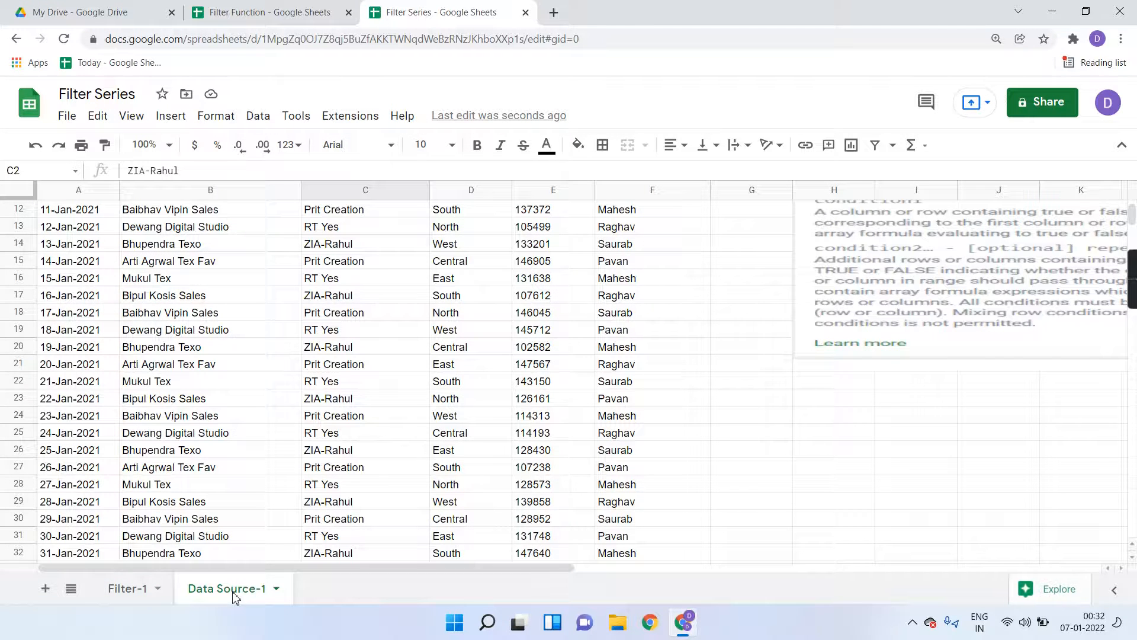
pyautogui.scroll(4, 470, 452)
pyautogui.click(130, 588)
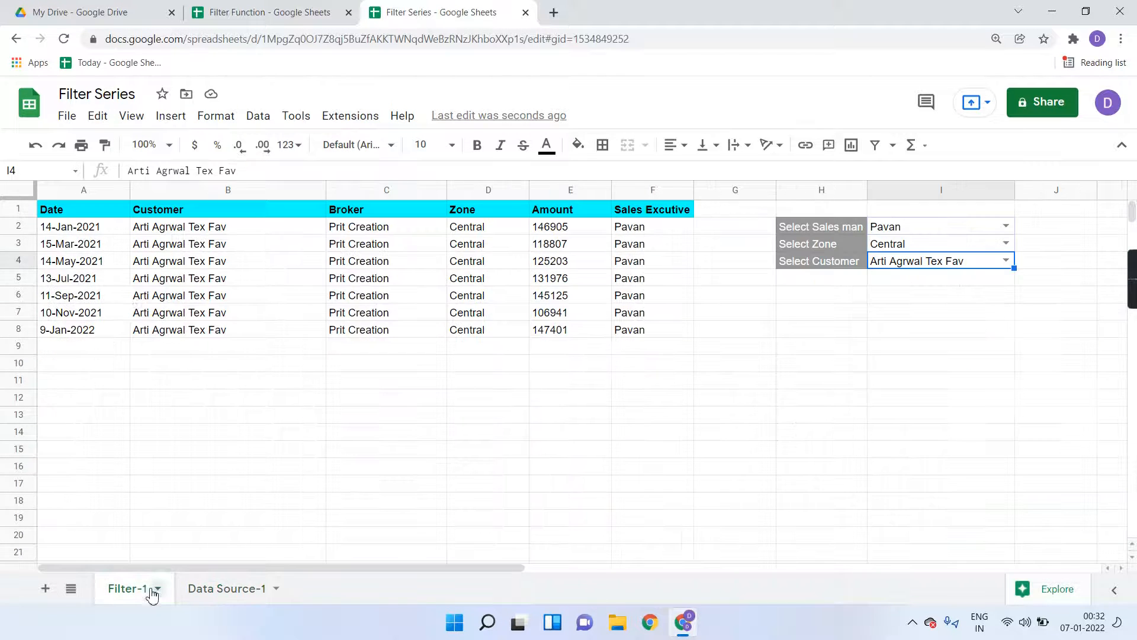
# - Delete the FILTER formula from cell A2 and clear the Select Zone and Select Customer values in I3:I4
pyautogui.click(87, 228)
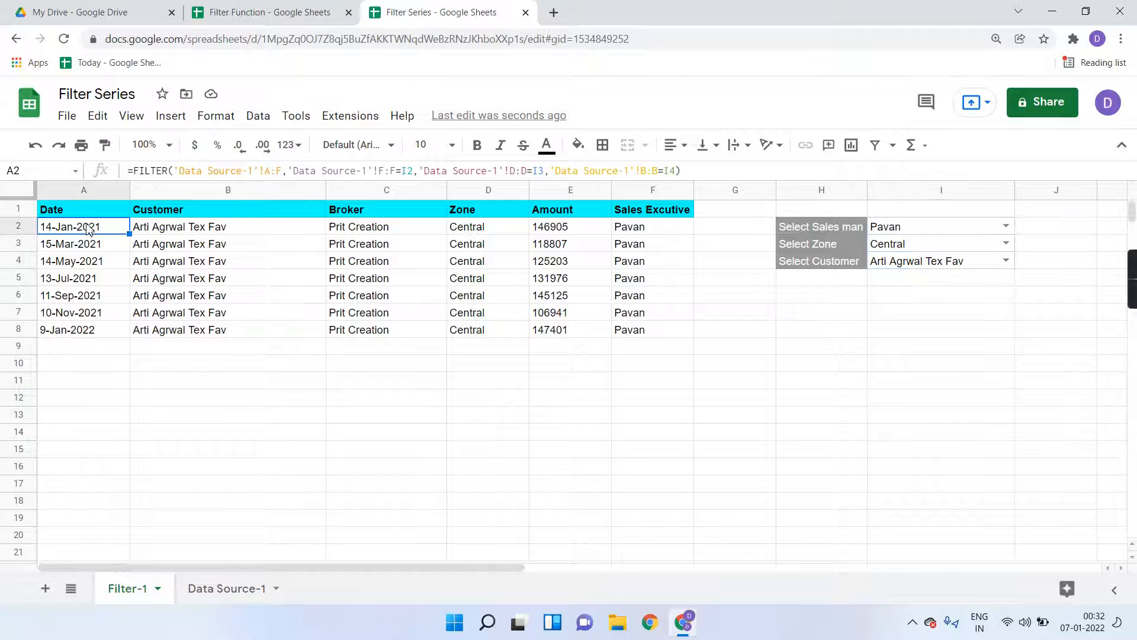
pyautogui.press('Delete')
pyautogui.click(907, 248)
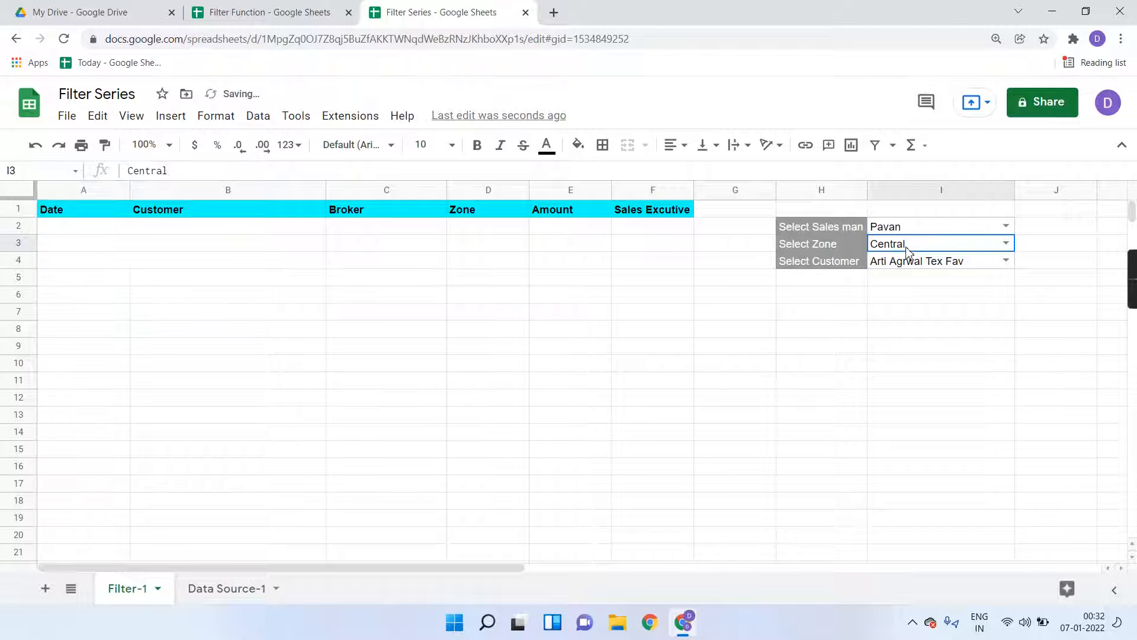
pyautogui.hotkey('shift', 'Down')
pyautogui.press('Delete')
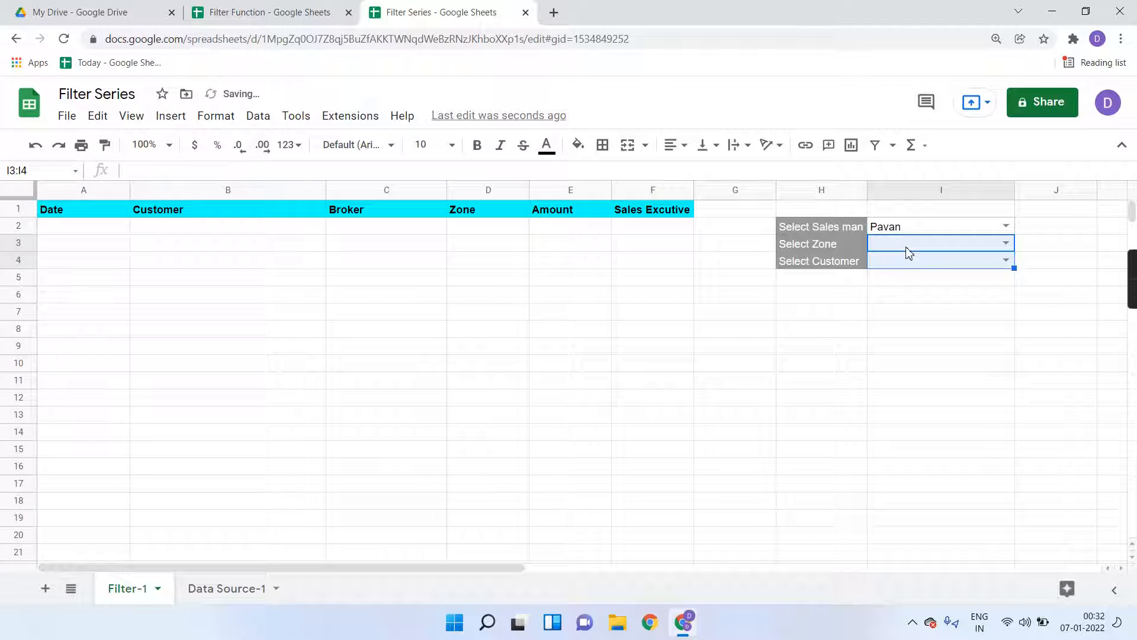
pyautogui.click(901, 233)
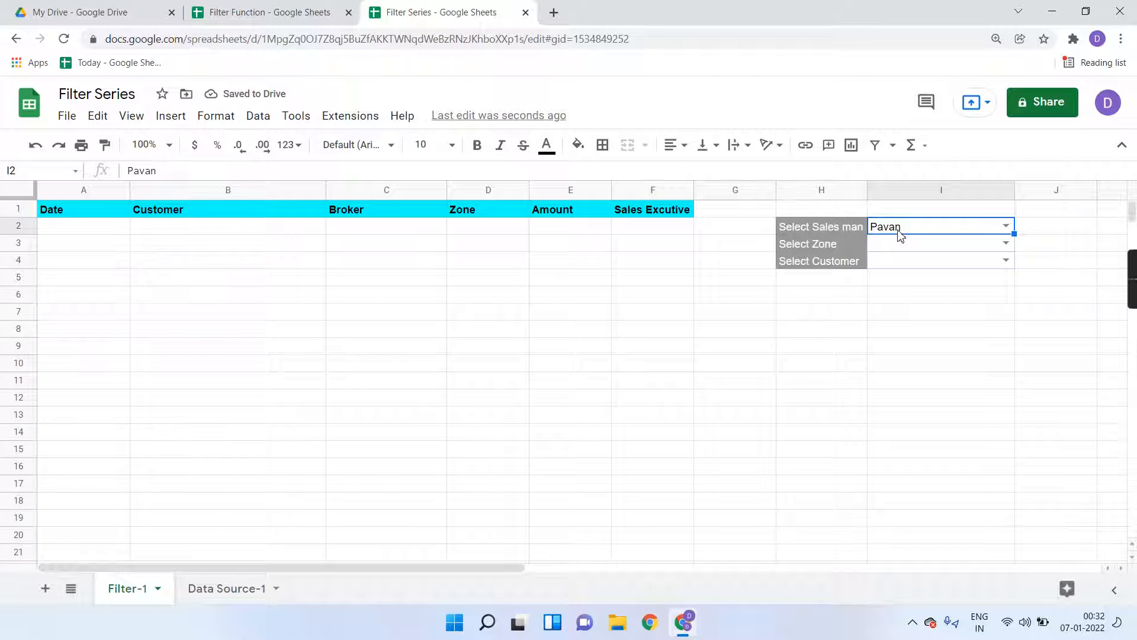
pyautogui.click(1006, 229)
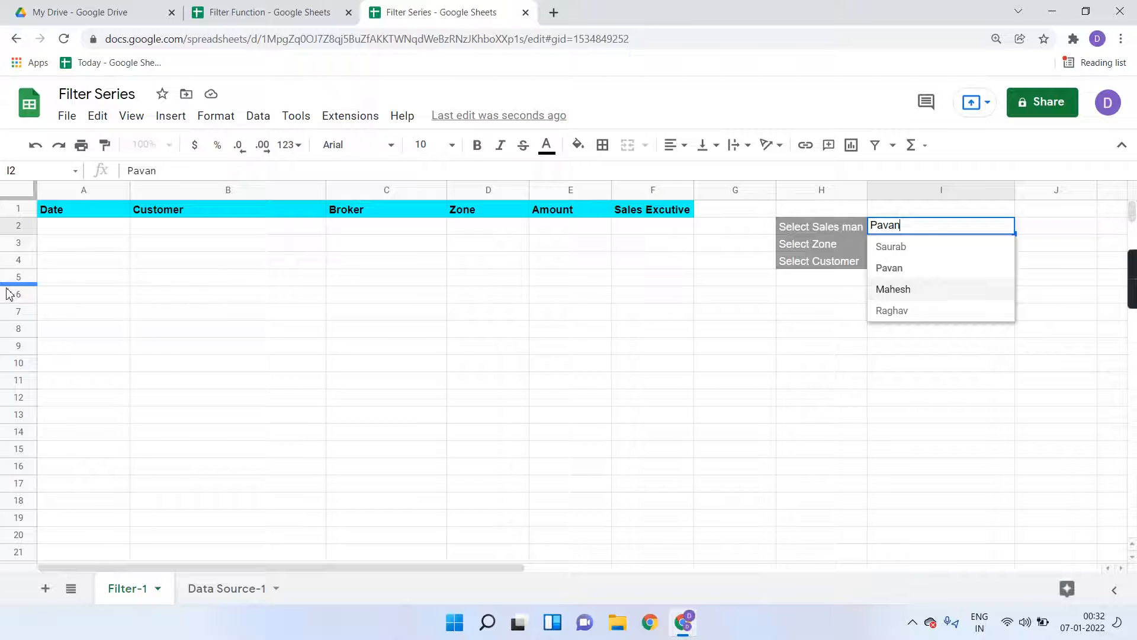
# - Start a FILTER formula in cell A2 and check the function help for its range argument
pyautogui.click(80, 233)
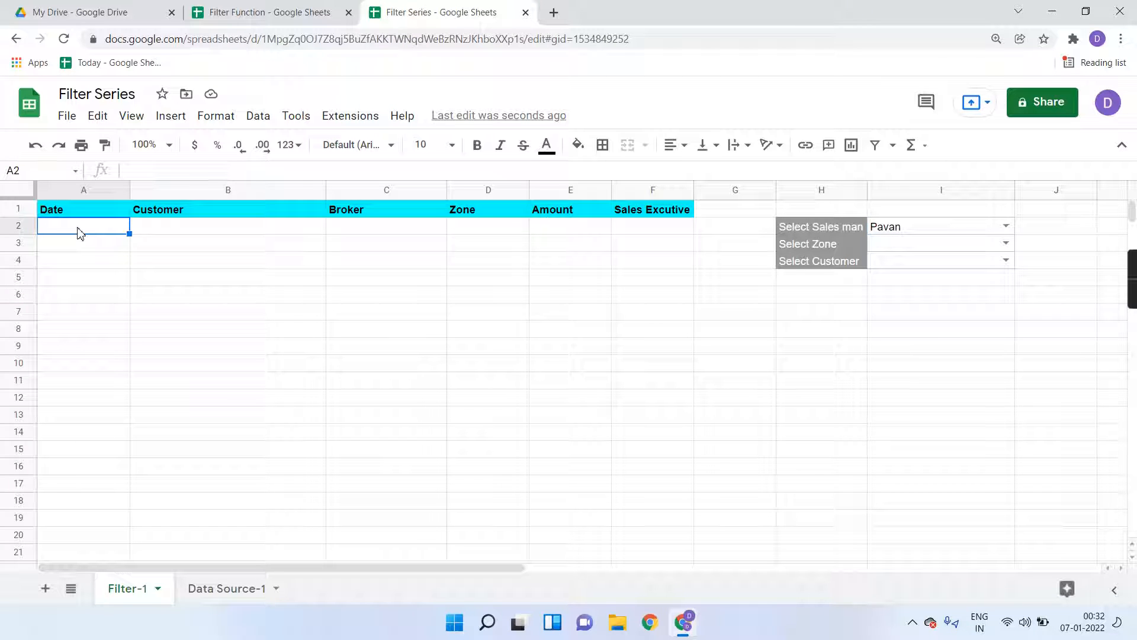
pyautogui.write('=')
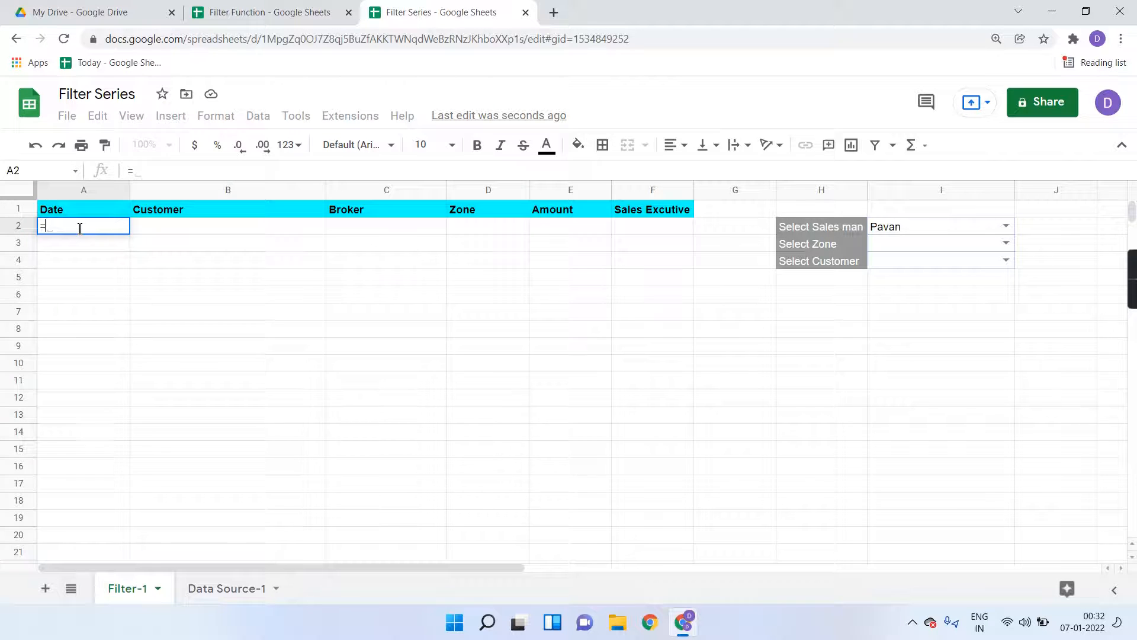
pyautogui.write('fil')
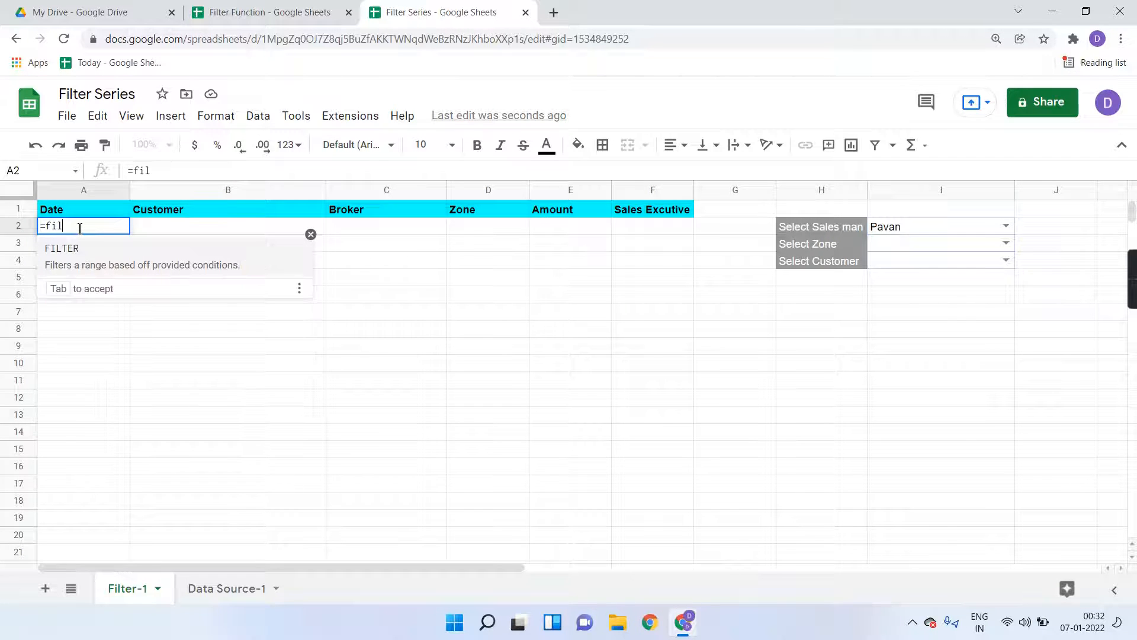
pyautogui.click(132, 266)
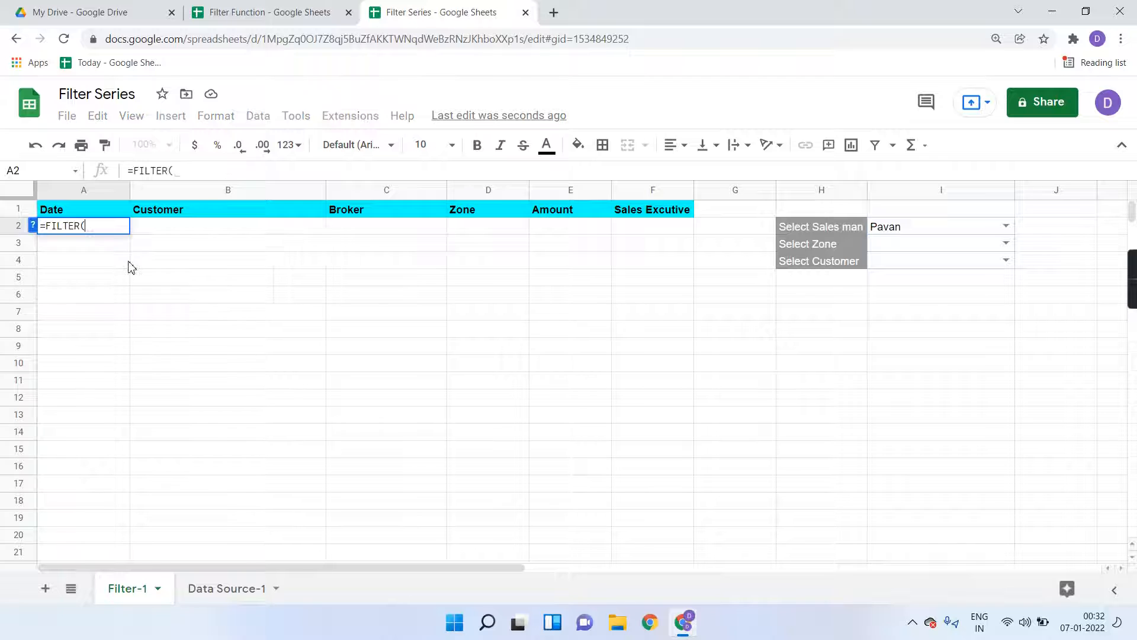
pyautogui.click(34, 226)
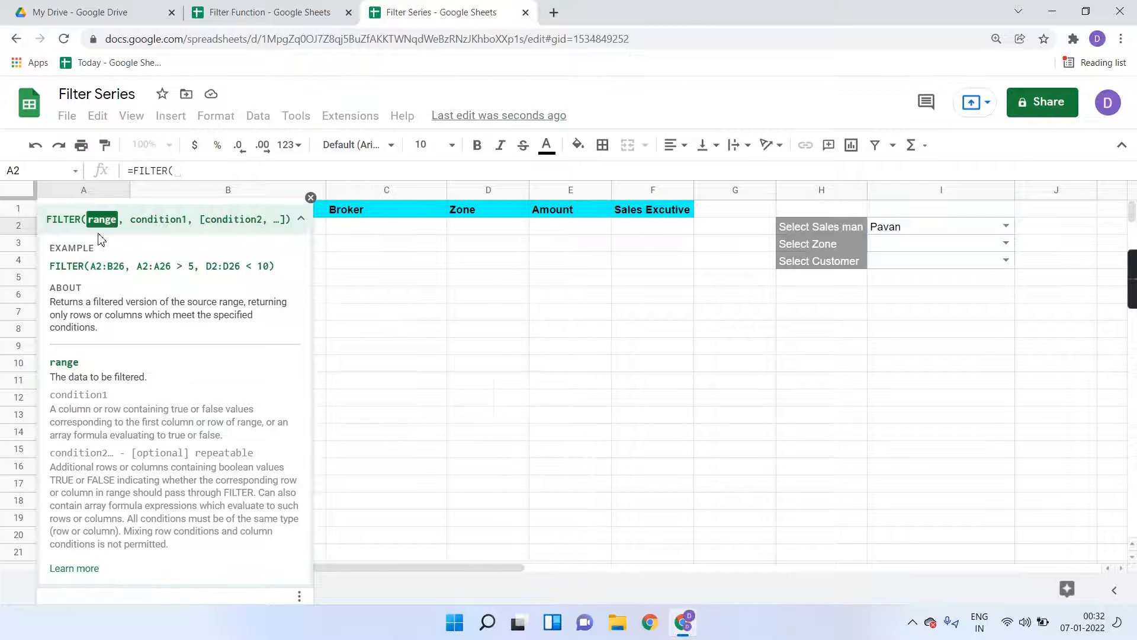
pyautogui.click(311, 198)
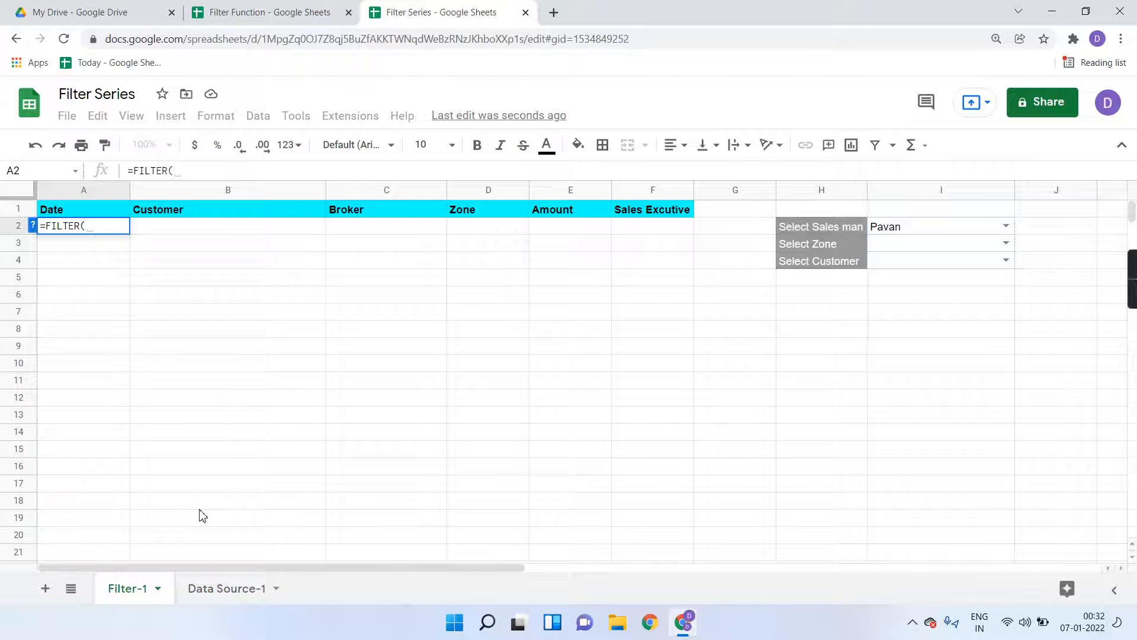
# - Set the FILTER range to columns A:F of Data Source-1 and begin the next argument
pyautogui.click(242, 589)
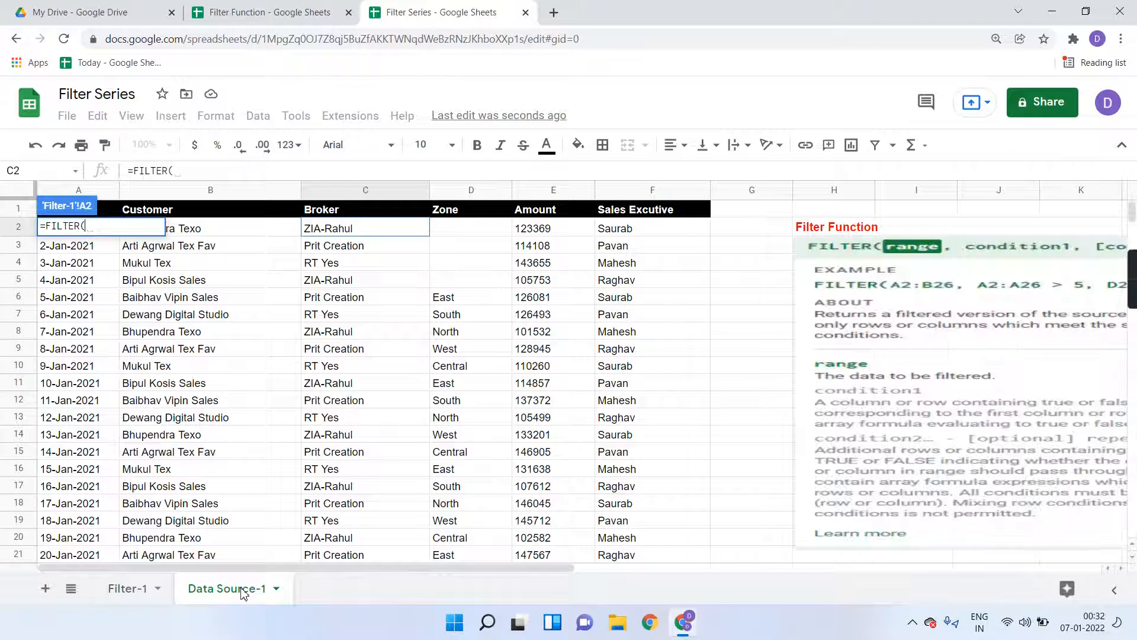
pyautogui.click(80, 192)
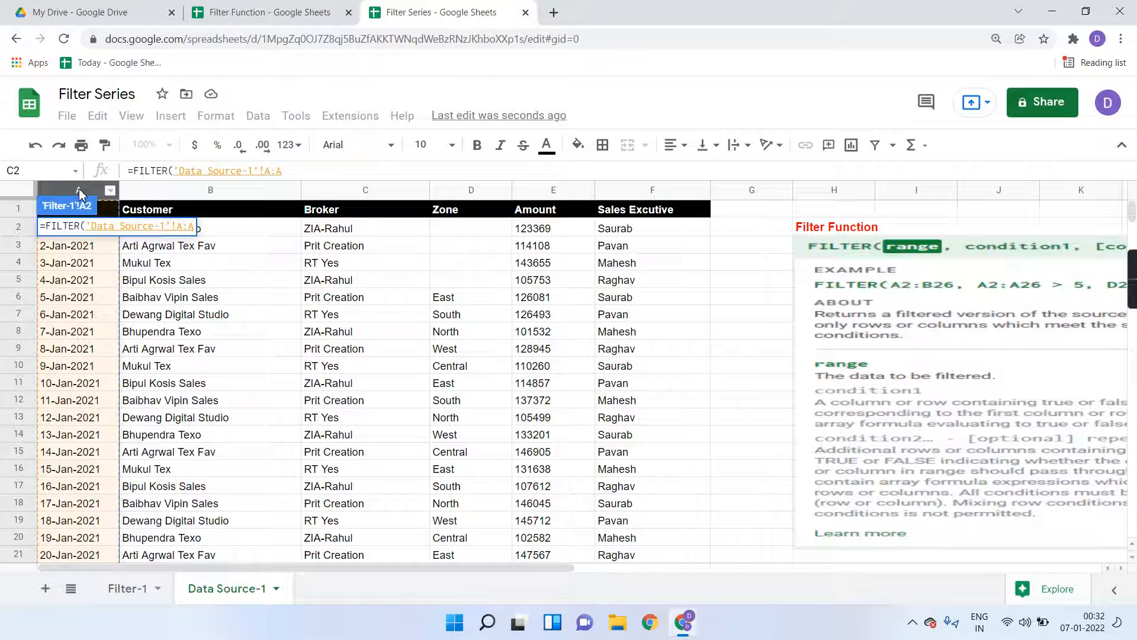
pyautogui.hotkey('shift', 'Right')
pyautogui.hotkey('shift', 'Right')
pyautogui.hotkey('shift', 'Right')
pyautogui.hotkey('shift', 'Right')
pyautogui.hotkey('shift', 'Right')
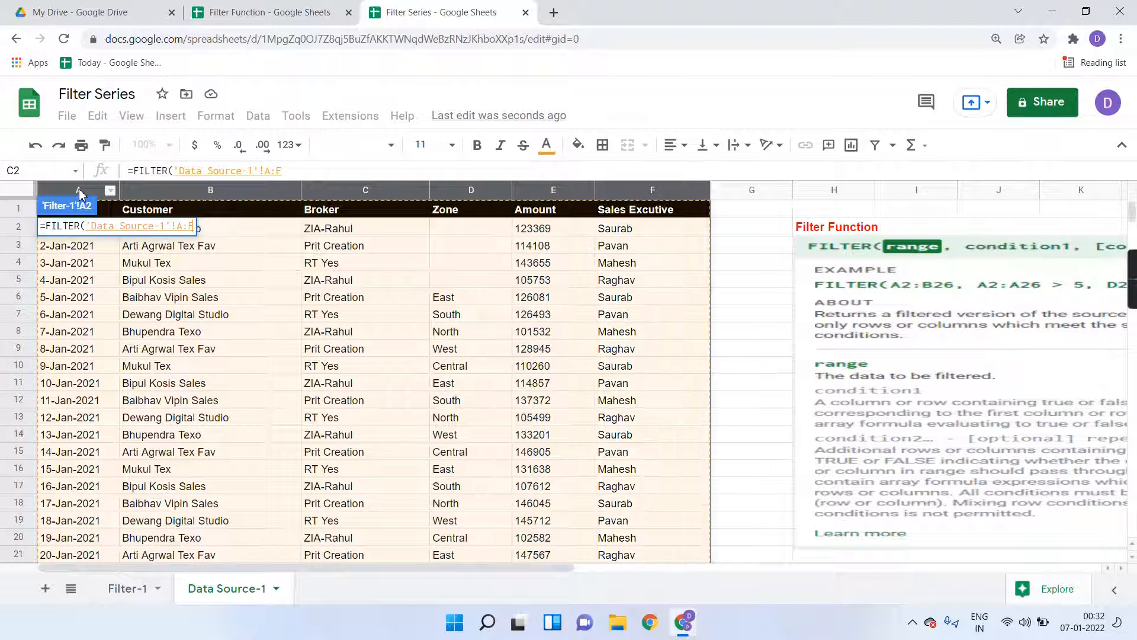
pyautogui.scroll(-7, 247, 397)
pyautogui.scroll(7, 247, 397)
pyautogui.write(',')
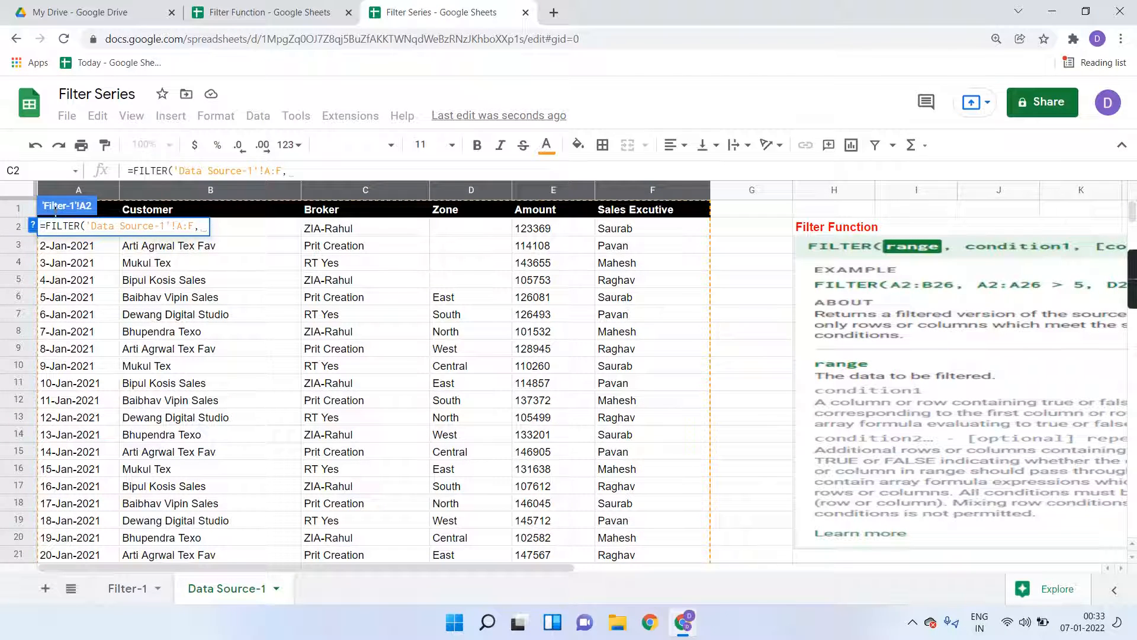
# - Begin the first condition of the FILTER formula with the Sales Excutive column F:F of Data Source-1 and an equals sign
pyautogui.click(31, 228)
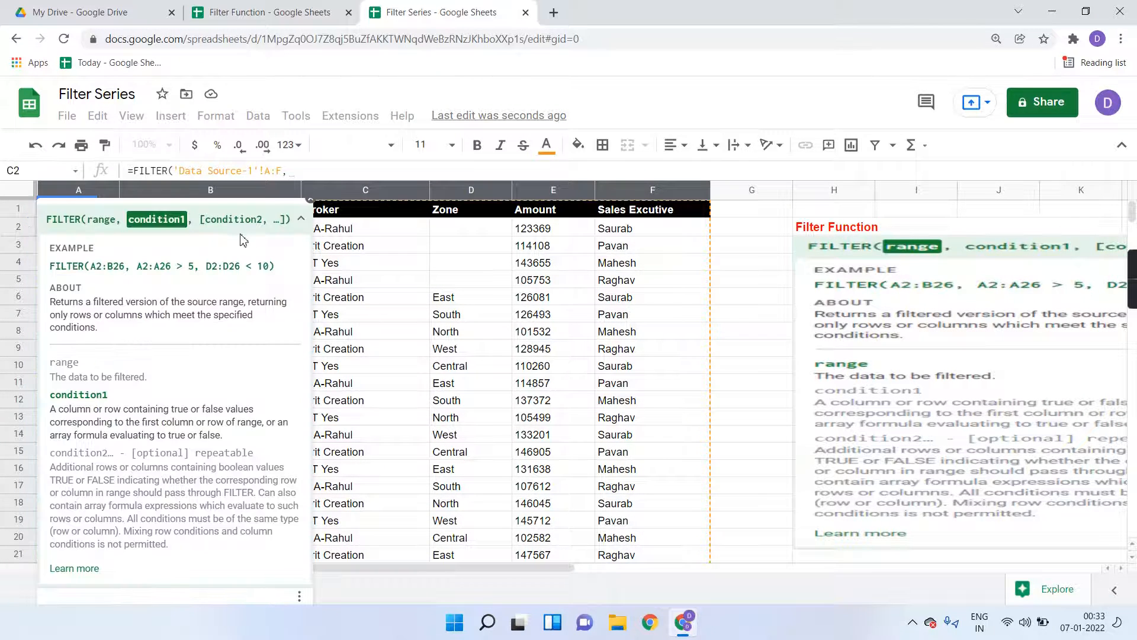
pyautogui.click(301, 219)
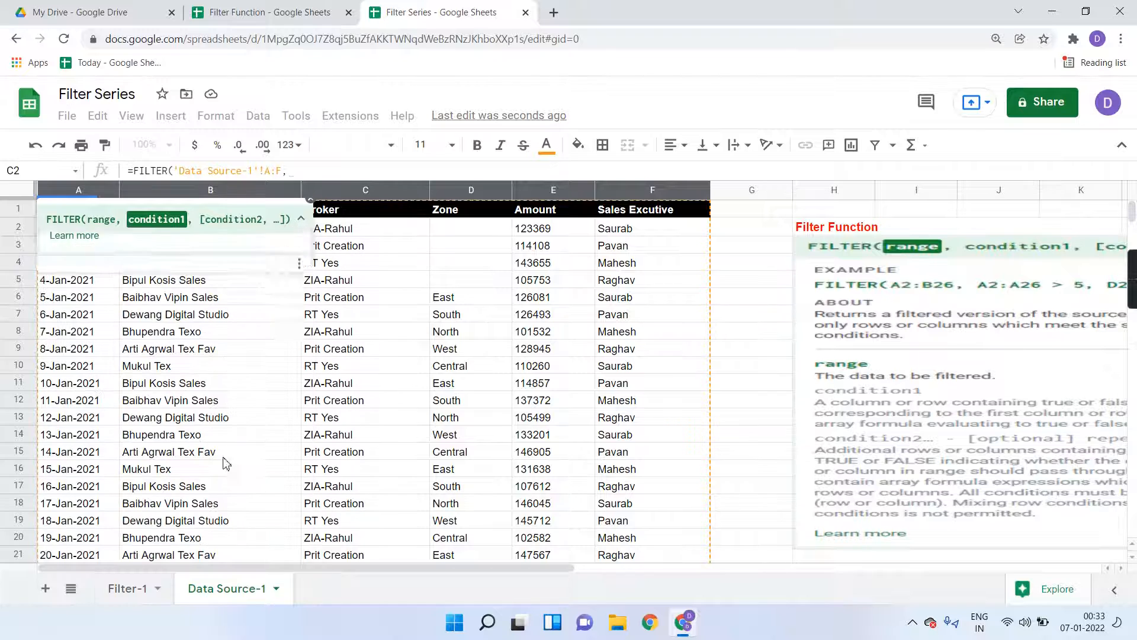
pyautogui.click(138, 589)
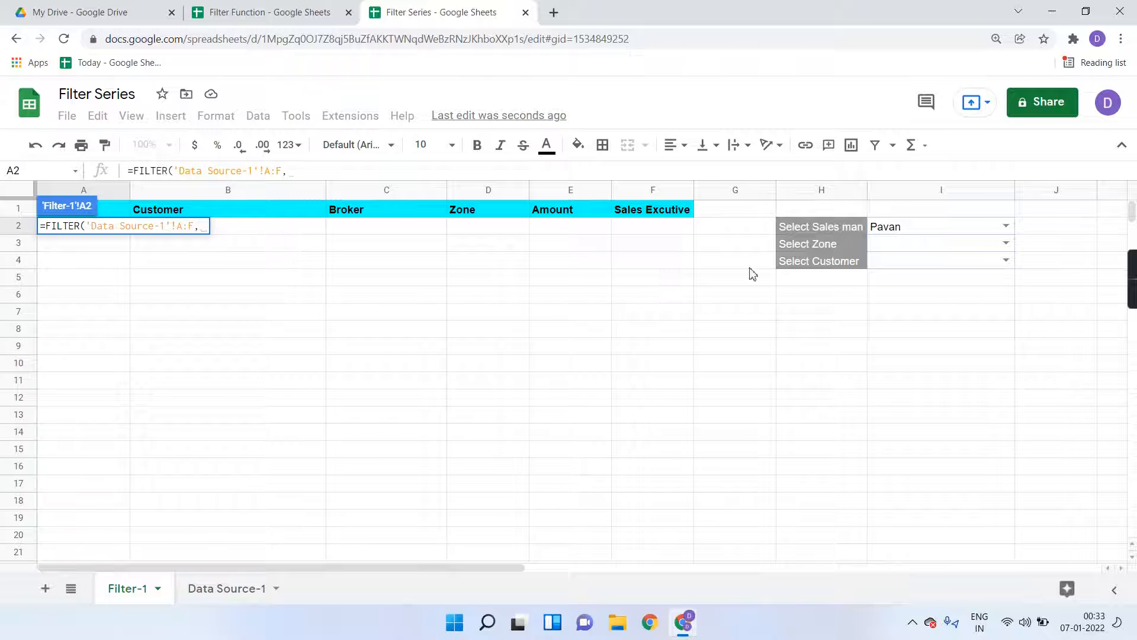
pyautogui.click(251, 588)
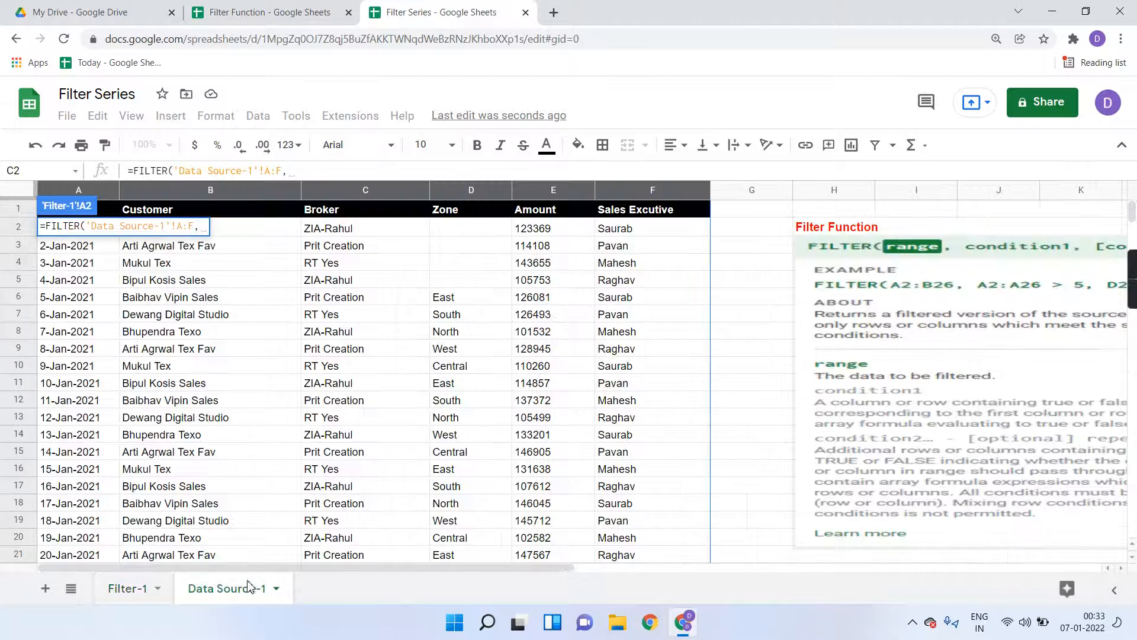
pyautogui.click(646, 189)
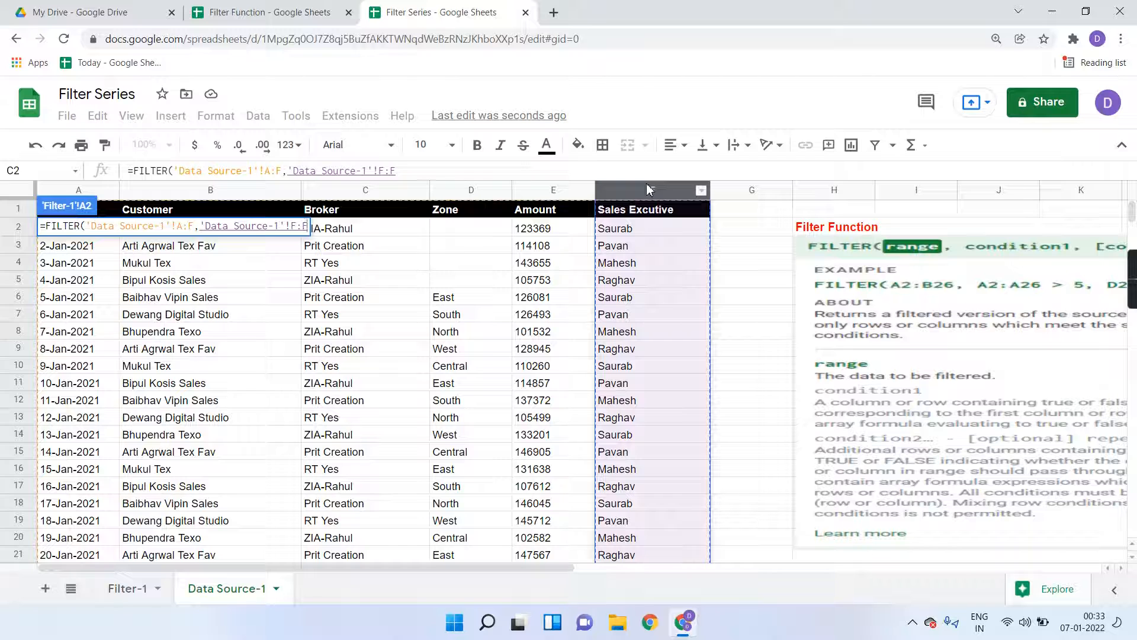
pyautogui.write('=')
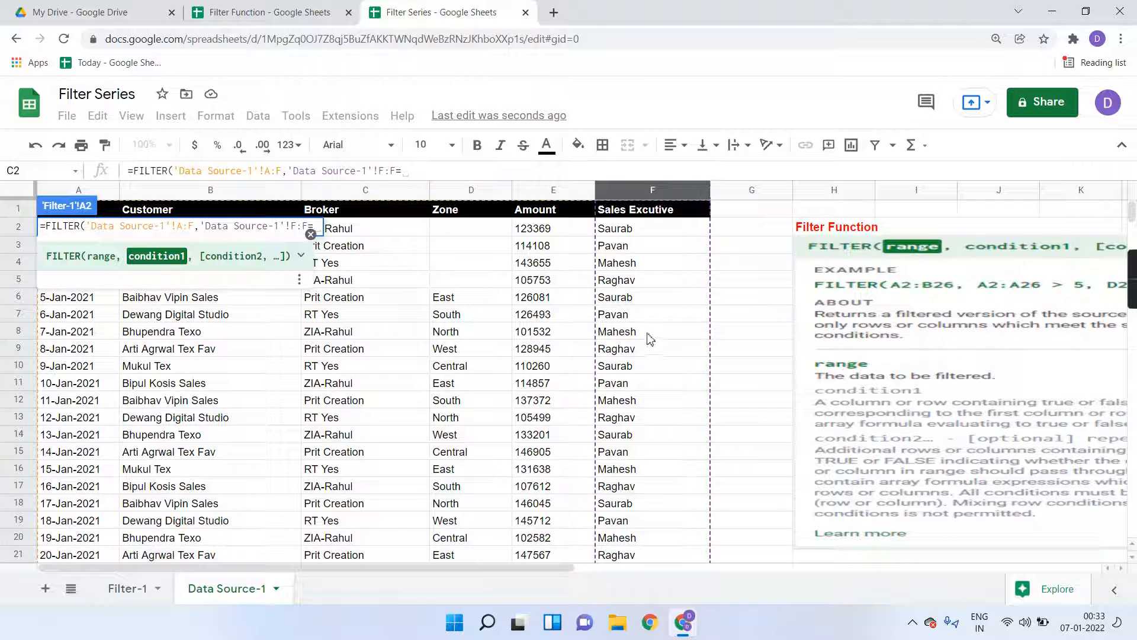
# - Complete the condition with the first name of the sales man shown in I2 as quoted text and enter the formula
pyautogui.write('"')
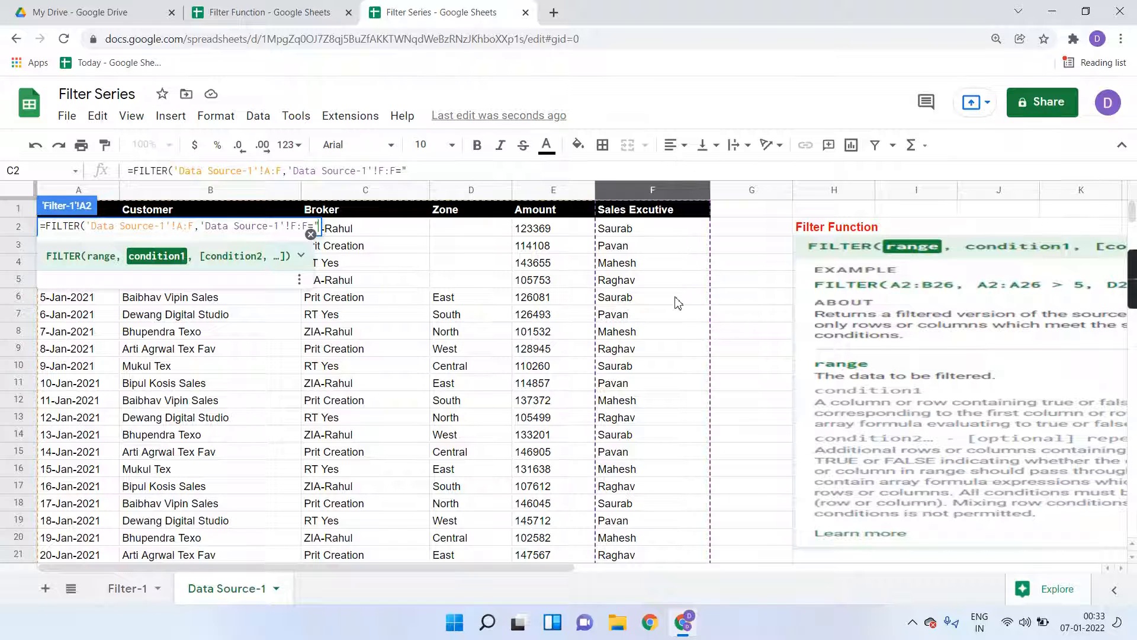
pyautogui.write('"')
pyautogui.click(408, 170)
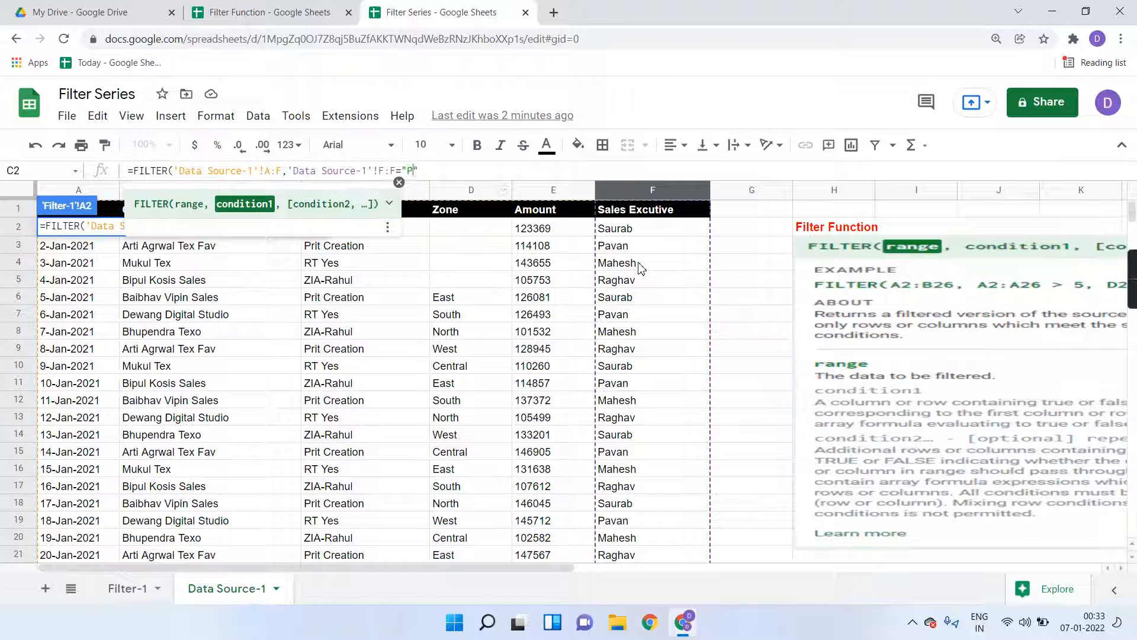
pyautogui.write('Pavan')
pyautogui.press('Return')
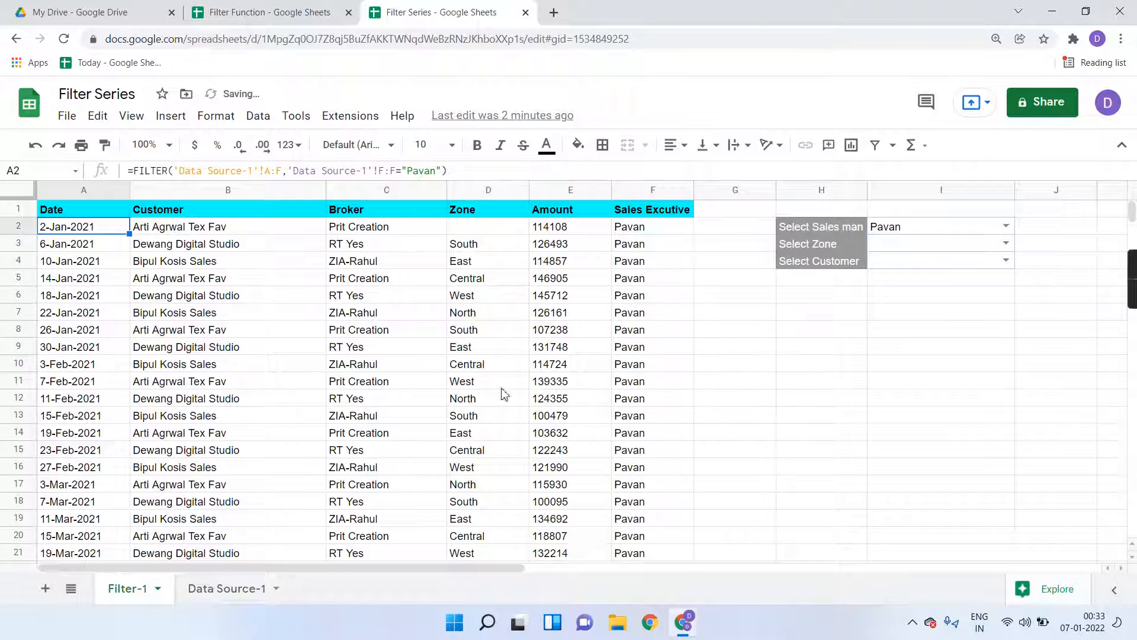
# - Replace the quoted criterion in the A2 formula with the first sales man's name from the list, spelled with a final "h"
pyautogui.scroll(-15, 504, 395)
pyautogui.scroll(-14, 493, 413)
pyautogui.scroll(20, 494, 413)
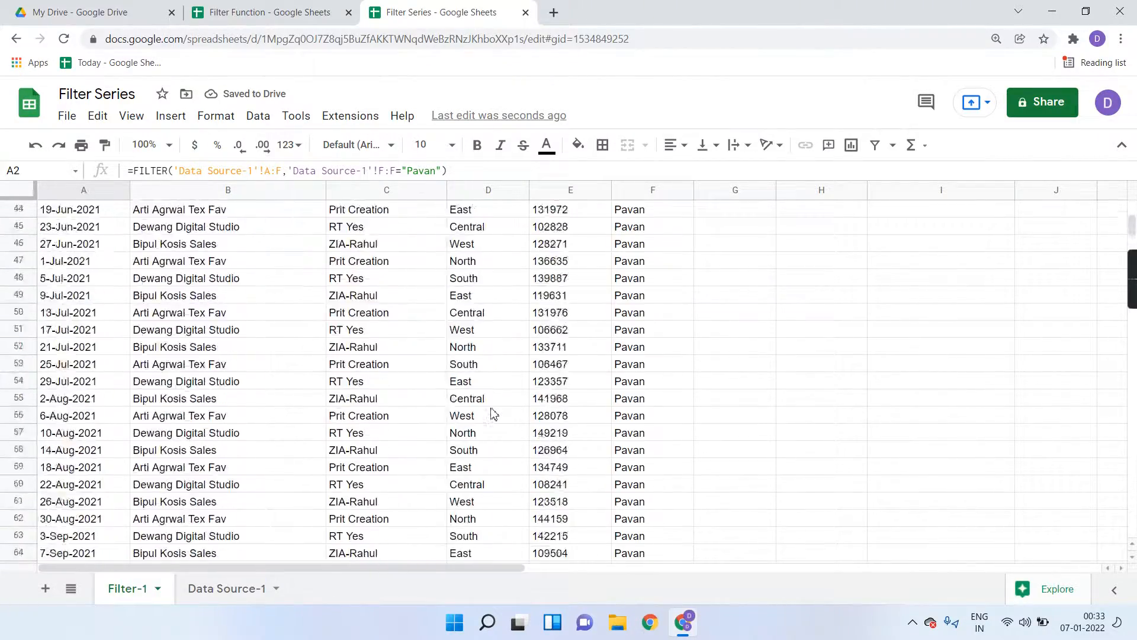
pyautogui.click(436, 171)
pyautogui.press('BackSpace')
pyautogui.press('BackSpace')
pyautogui.press('BackSpace')
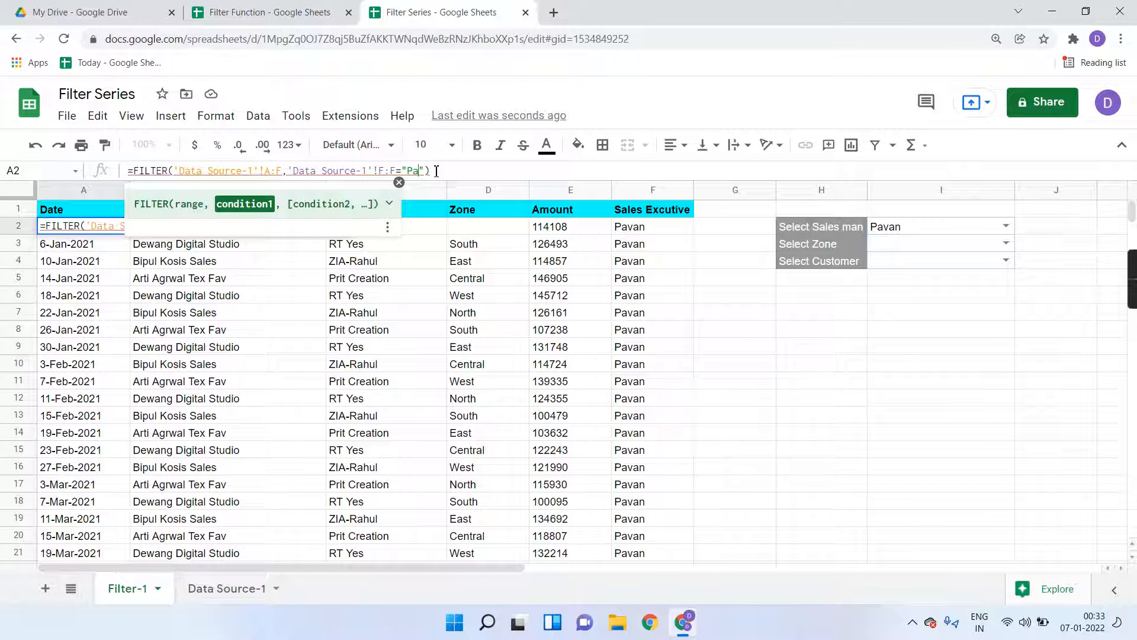
pyautogui.press('BackSpace')
pyautogui.write('Sau')
pyautogui.write('rabh')
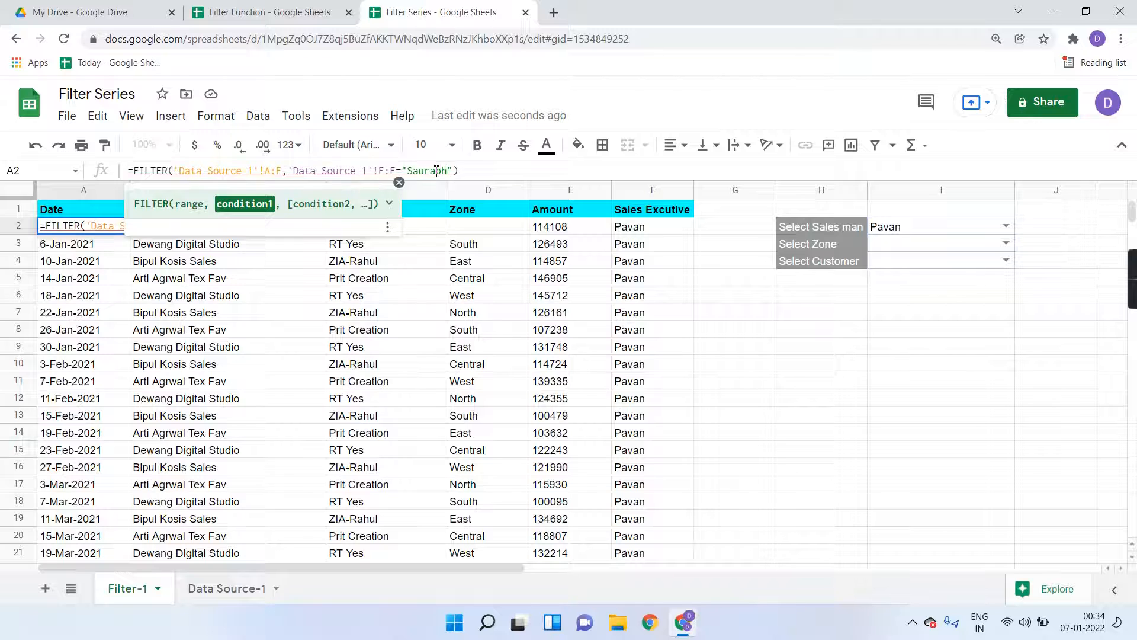
pyautogui.press('Return')
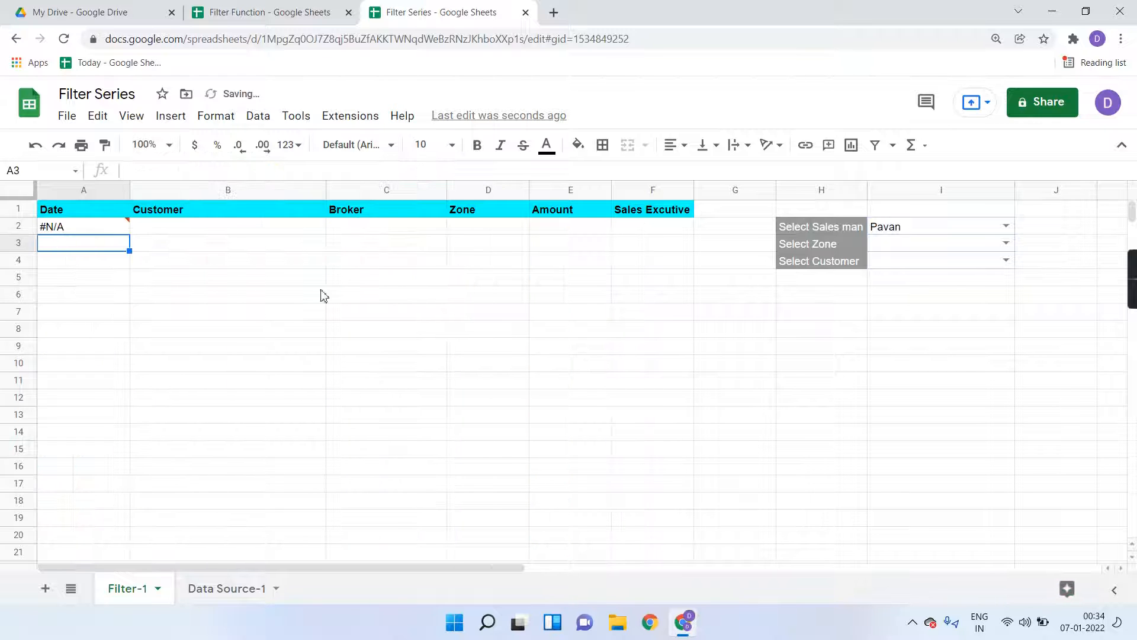
# - Check the name's spelling on Data Source-1 and remove the final "h" from the criterion in the A2 formula
pyautogui.click(232, 587)
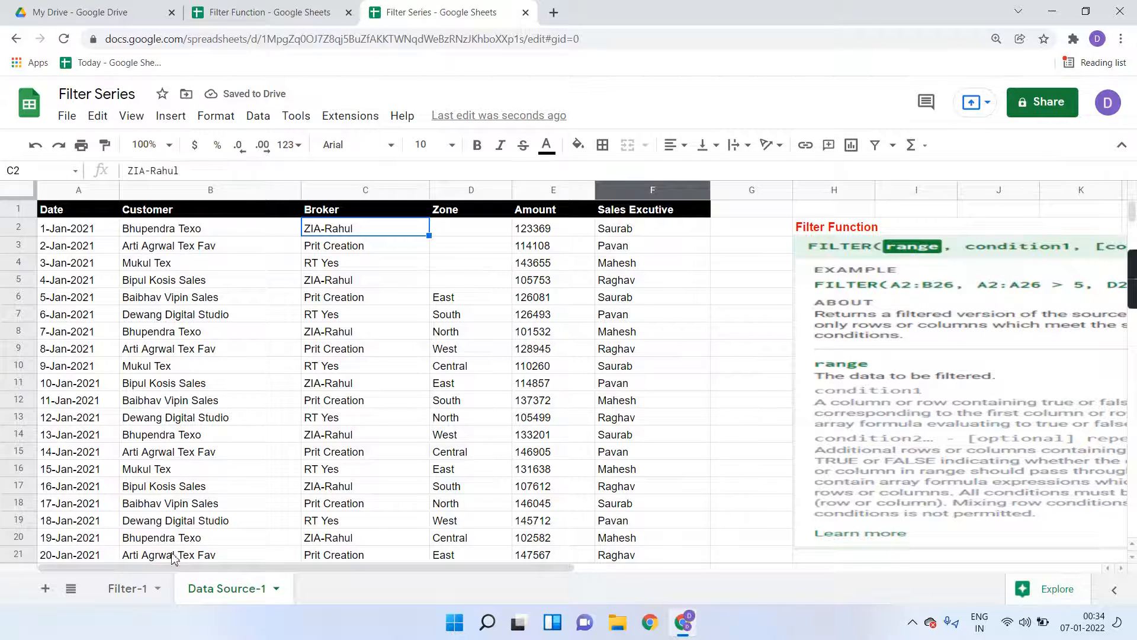
pyautogui.click(135, 588)
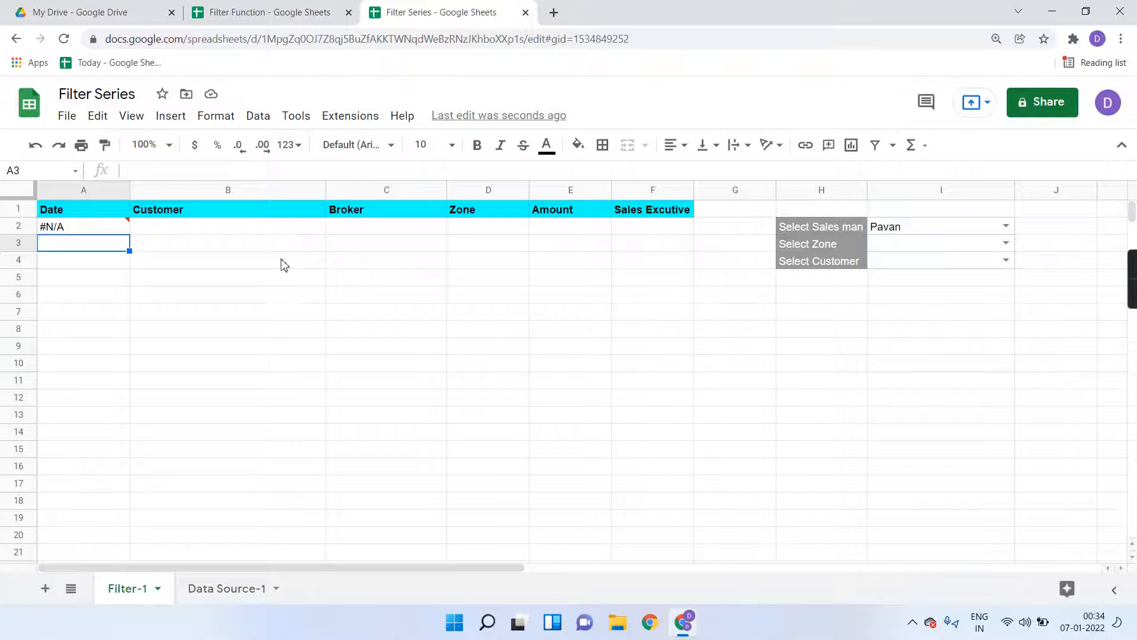
pyautogui.click(107, 230)
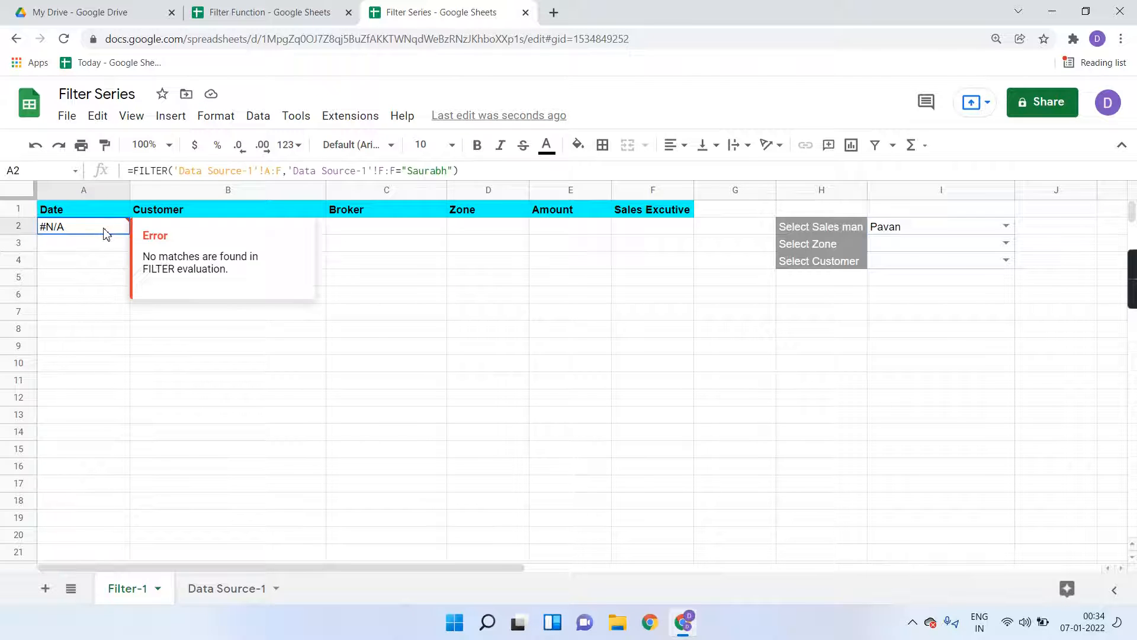
pyautogui.click(450, 170)
pyautogui.press('BackSpace')
pyautogui.press('Return')
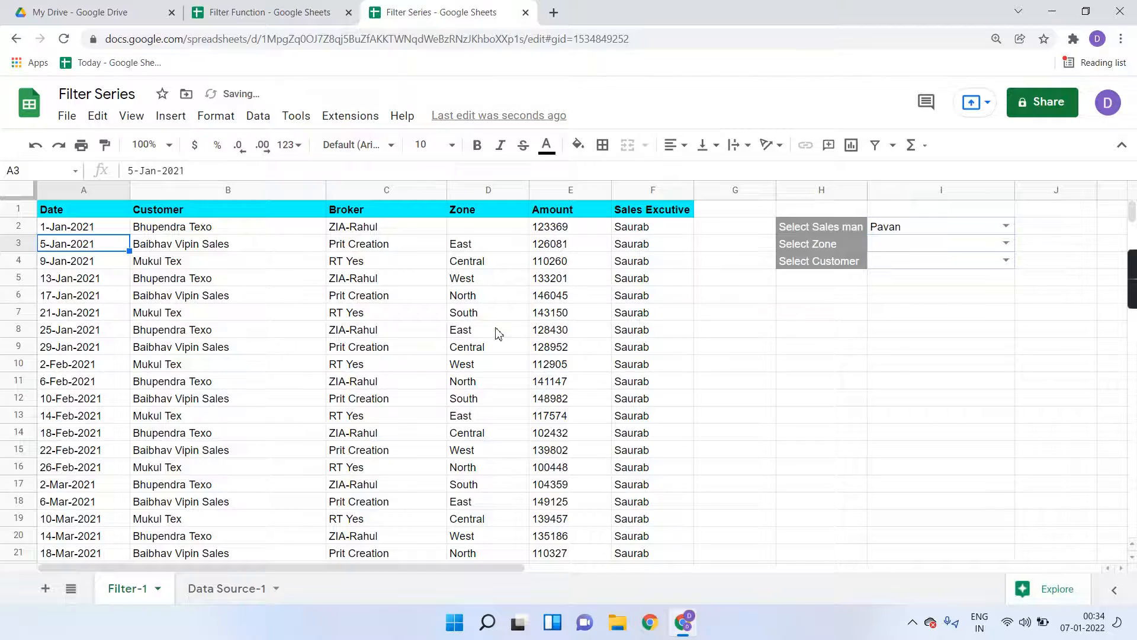
# - Review the filtered records on Filter-1 and compare the quoted criterion in A2 with the Select Sales man cell I2
pyautogui.scroll(-20, 496, 334)
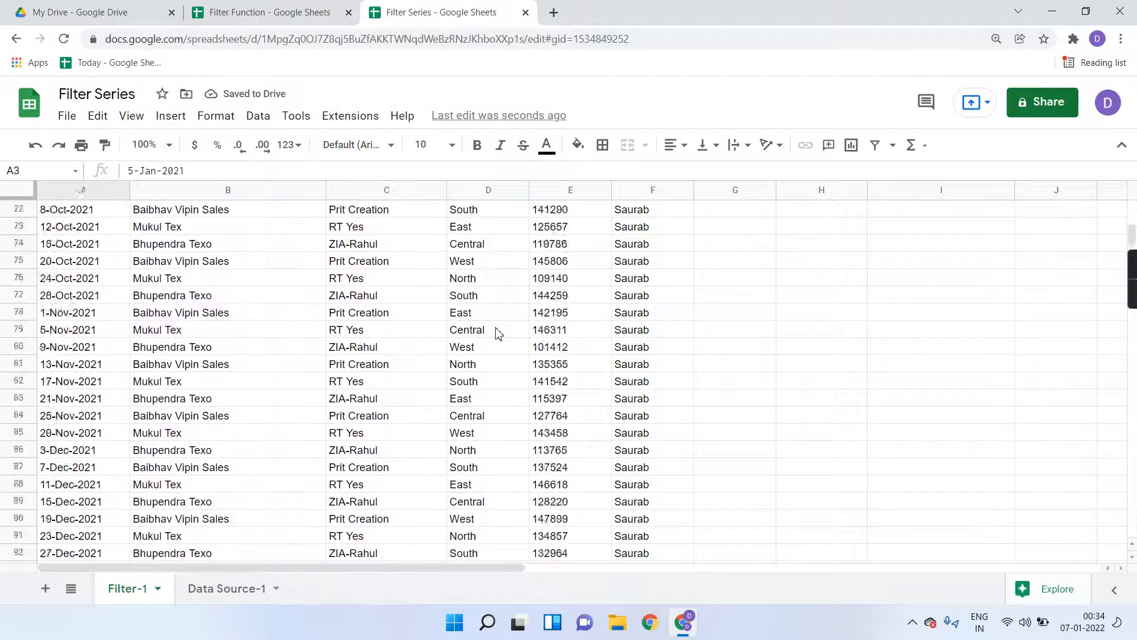
pyautogui.scroll(20, 496, 334)
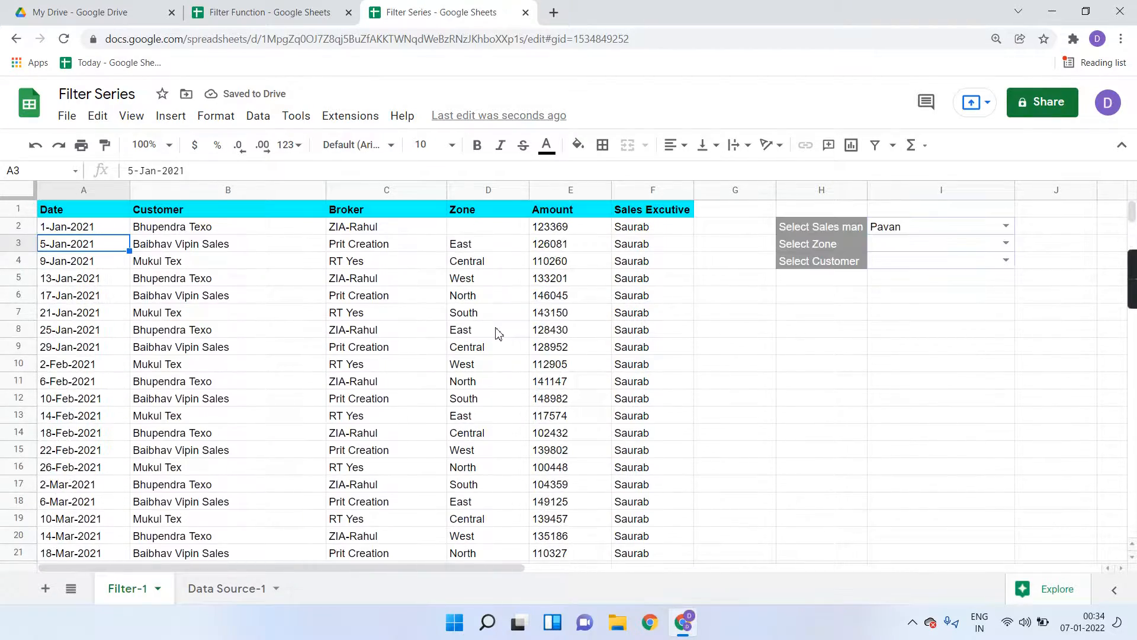
pyautogui.click(69, 228)
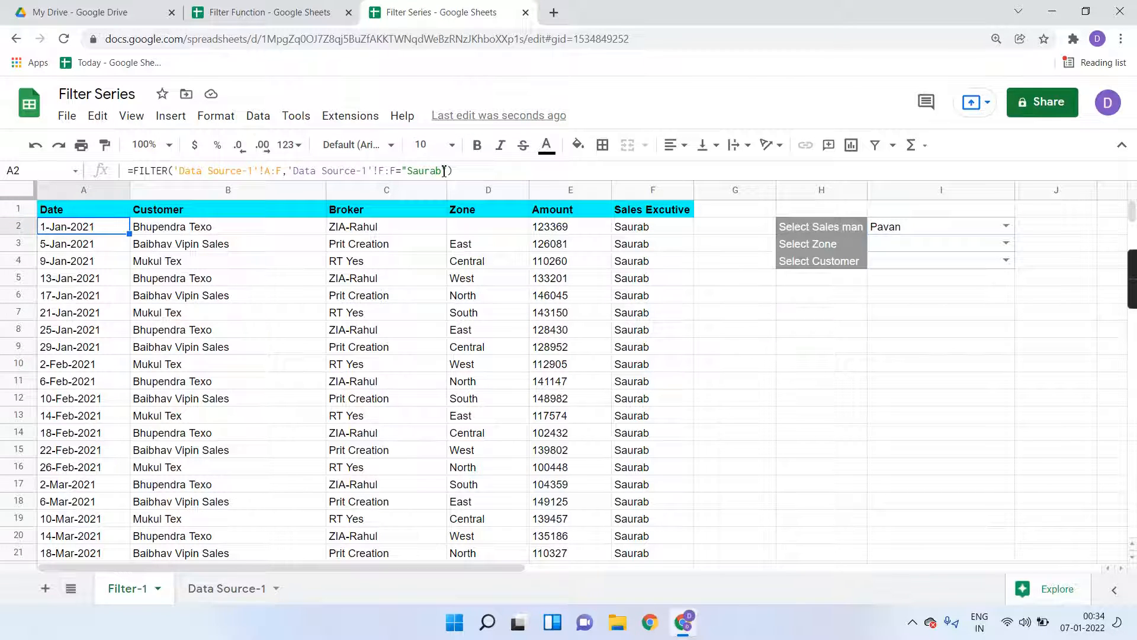
pyautogui.click(892, 235)
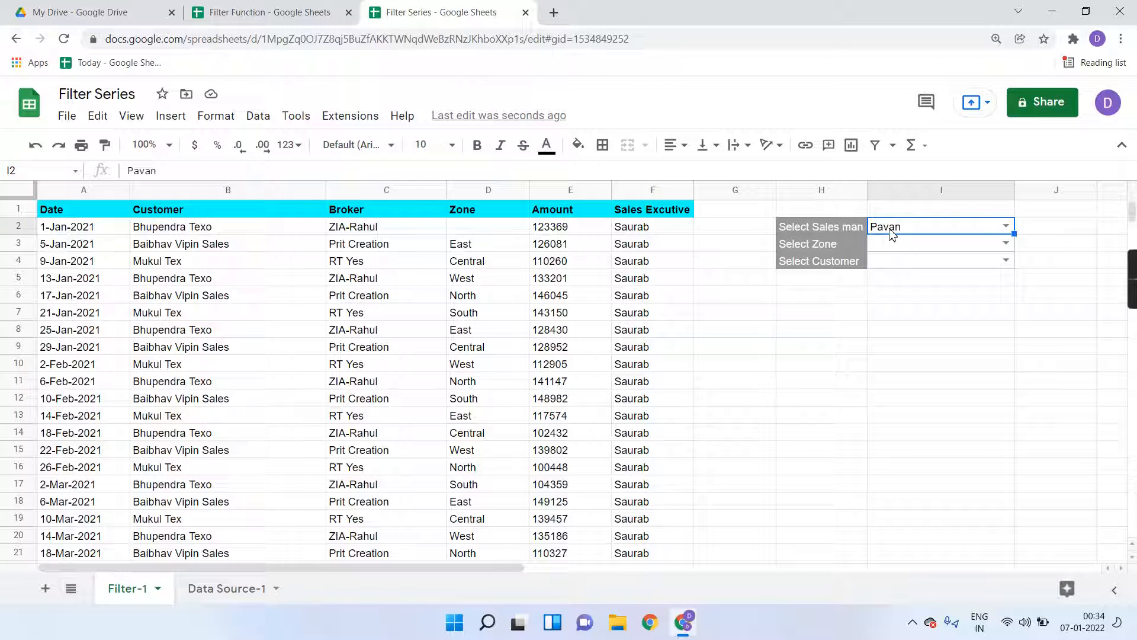
pyautogui.click(86, 231)
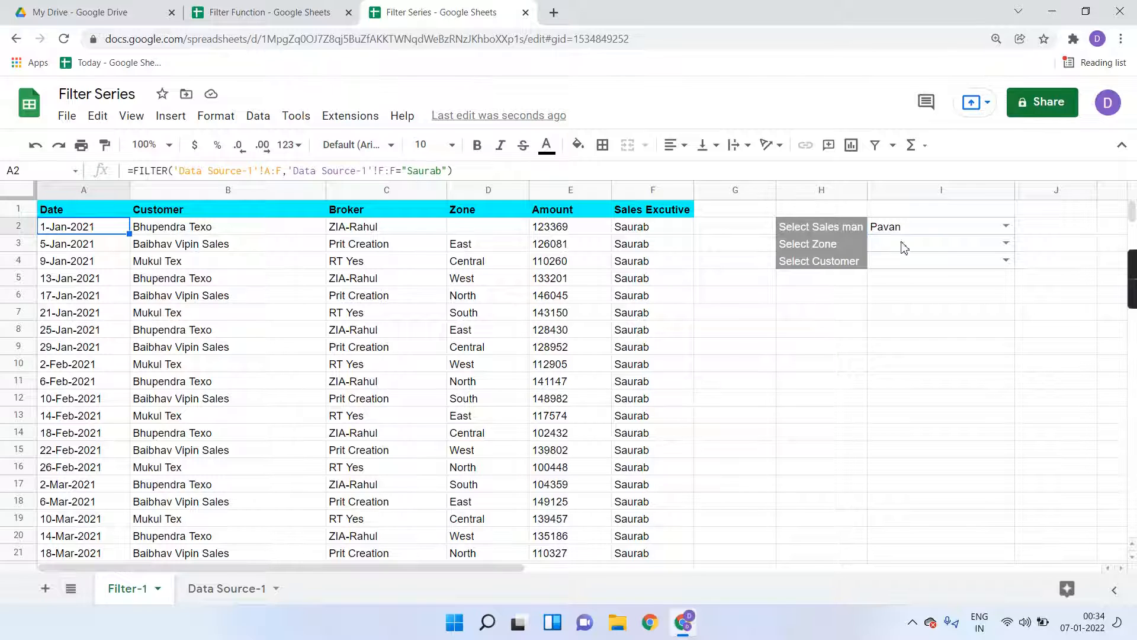
pyautogui.click(926, 232)
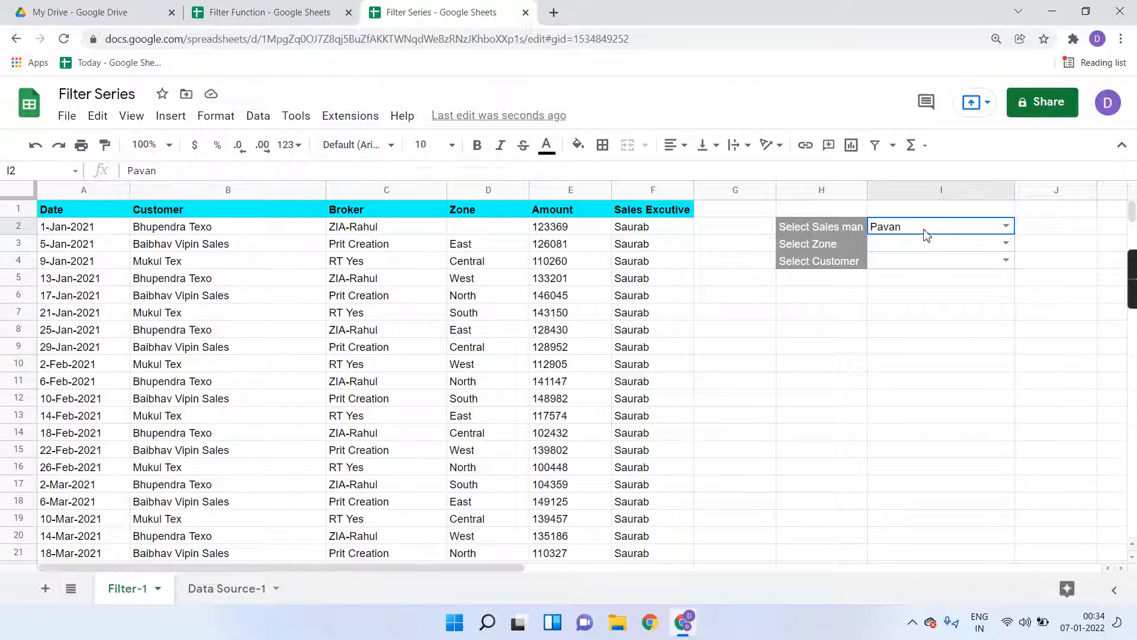
# - Replace the quoted name in the A2 FILTER formula with a reference to cell I2 and check the filtered records
pyautogui.click(95, 231)
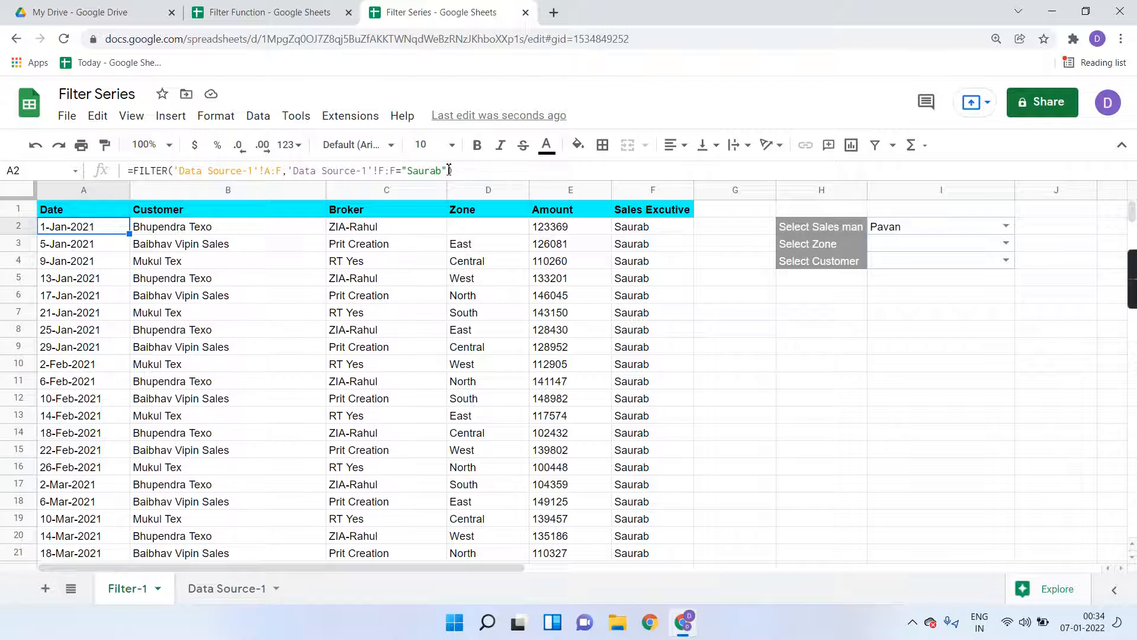
pyautogui.click(449, 170)
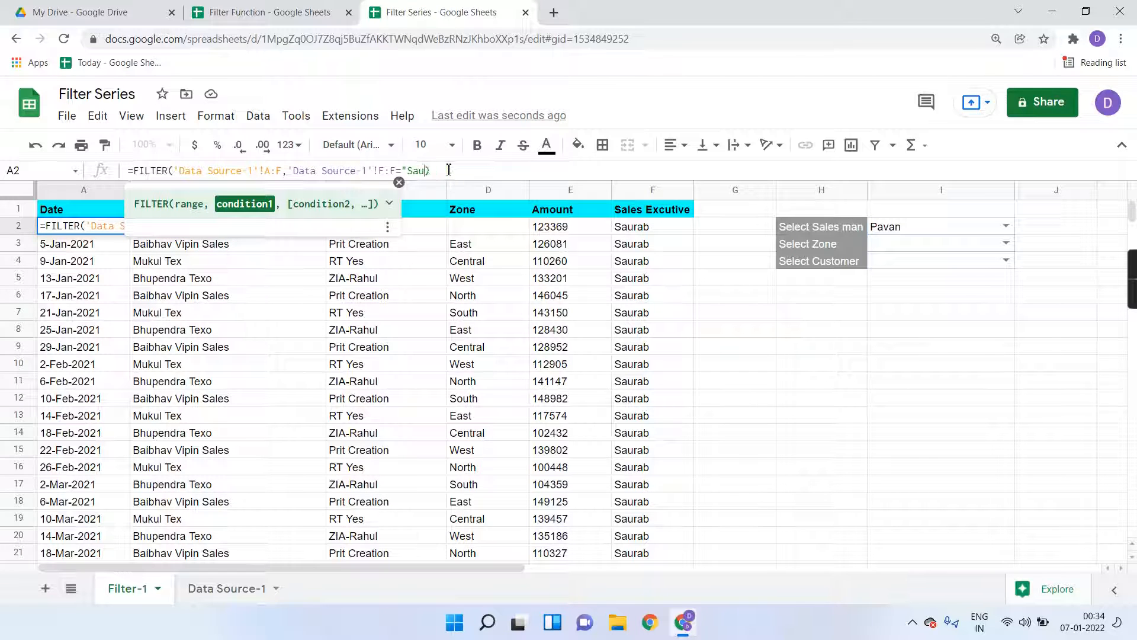
pyautogui.press('BackSpace')
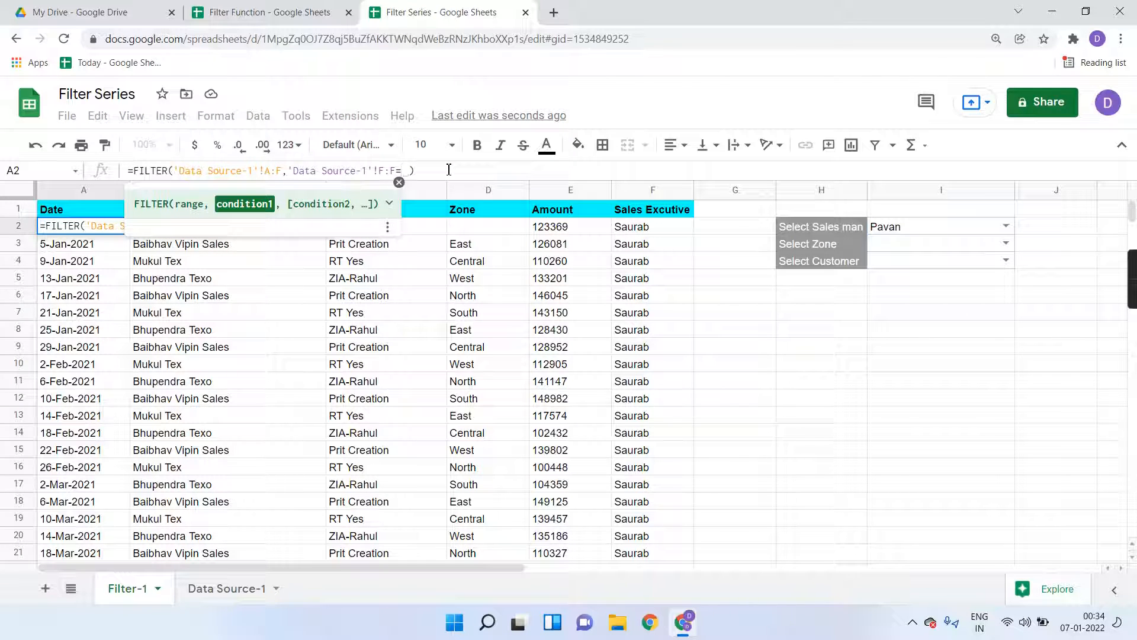
pyautogui.click(896, 235)
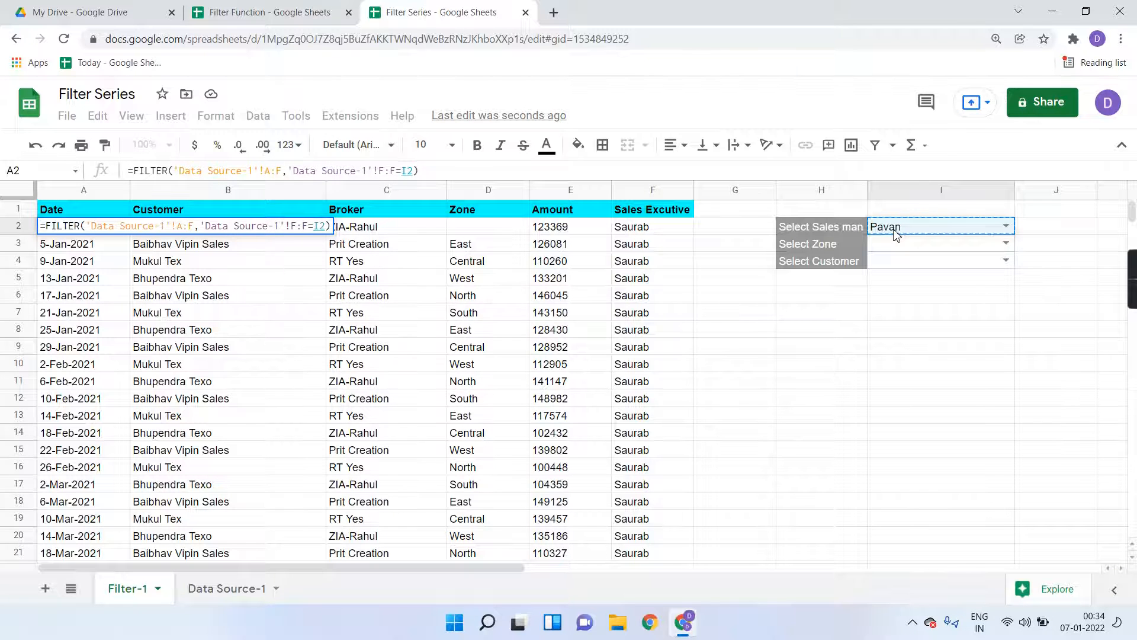
pyautogui.press('Return')
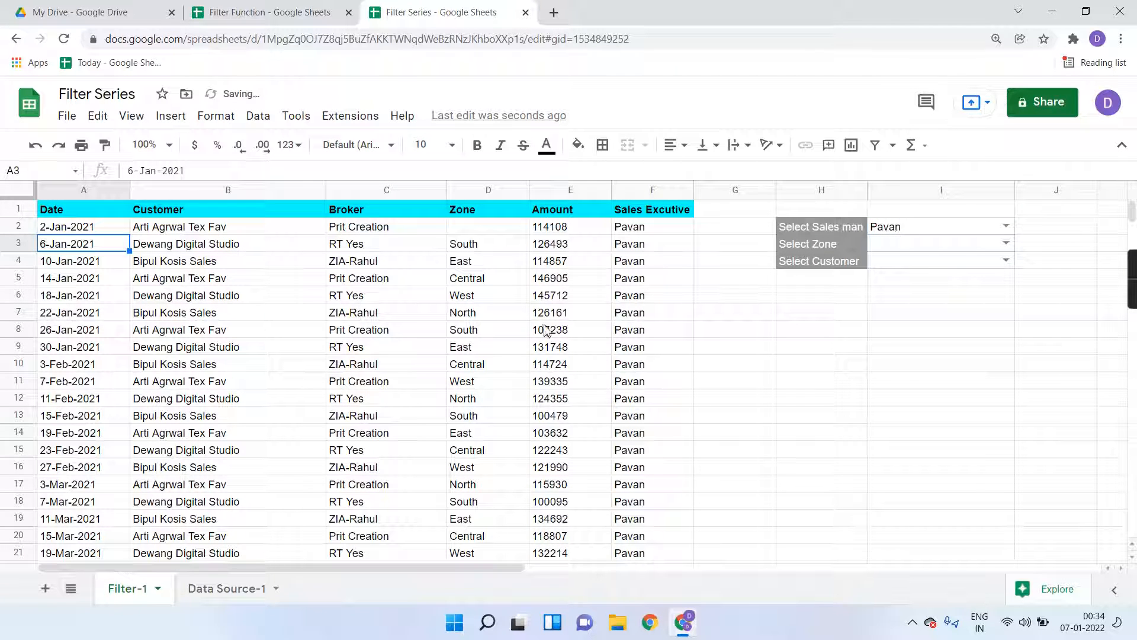
pyautogui.scroll(-5, 545, 330)
pyautogui.scroll(5, 545, 330)
# - Return the A2 formula's criterion to quoted text and set it to the second sales man's name from the list
pyautogui.hotkey('ctrl', '+')
pyautogui.hotkey('ctrl', '+')
pyautogui.hotkey('ctrl', '+')
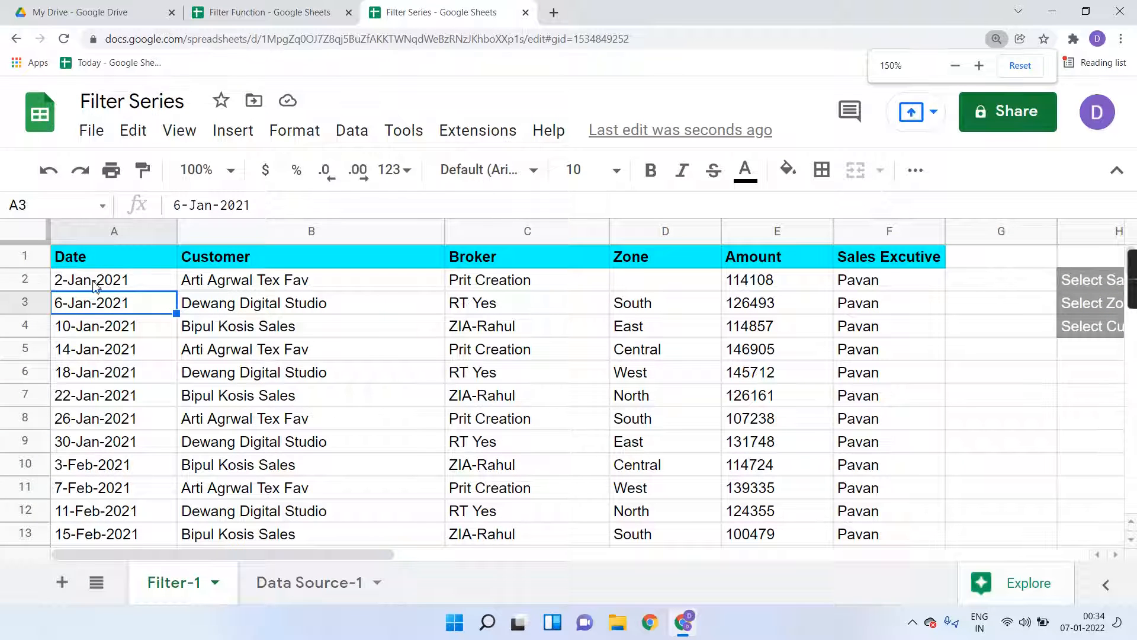
pyautogui.click(106, 284)
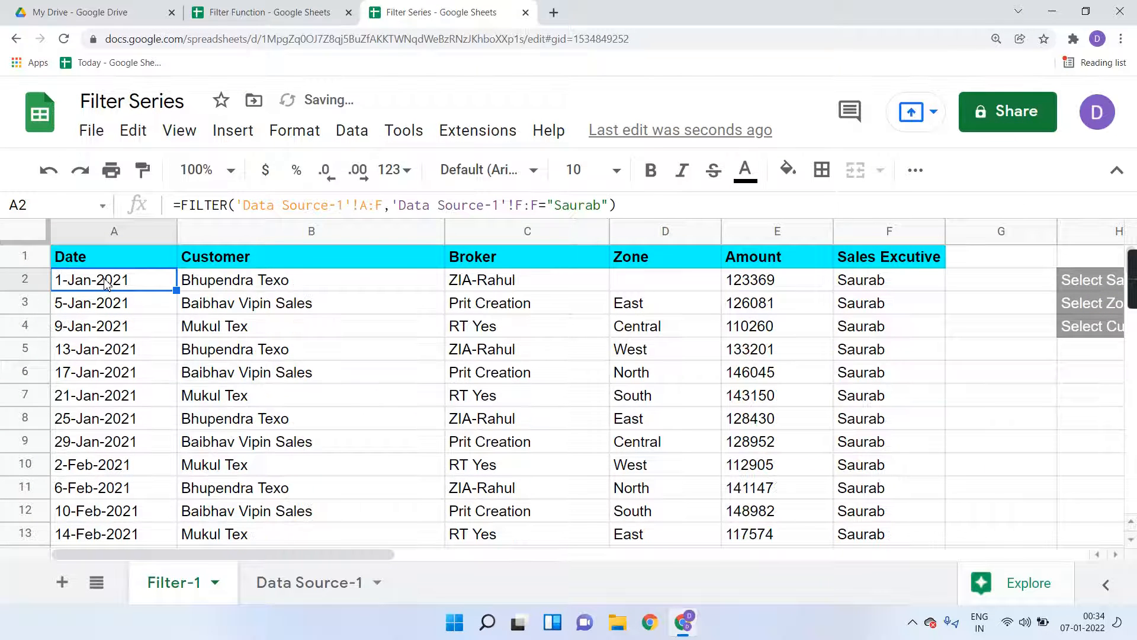
pyautogui.hscroll(2, 605, 388)
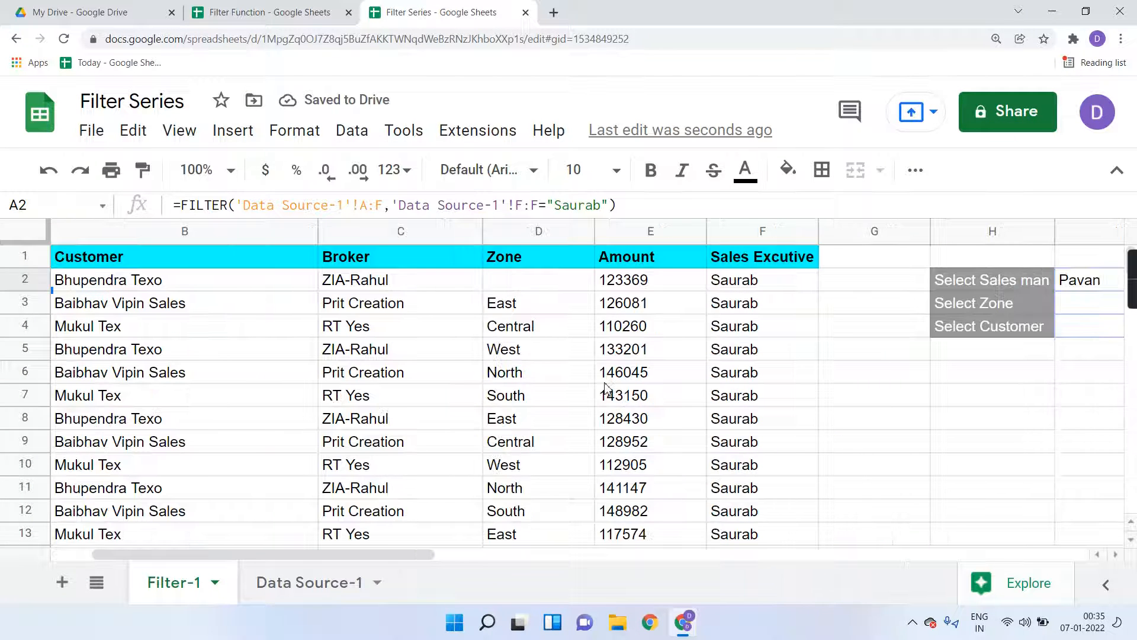
pyautogui.click(605, 204)
pyautogui.press('BackSpace')
pyautogui.press('BackSpace')
pyautogui.press('BackSpace')
pyautogui.press('BackSpace')
pyautogui.press('BackSpace')
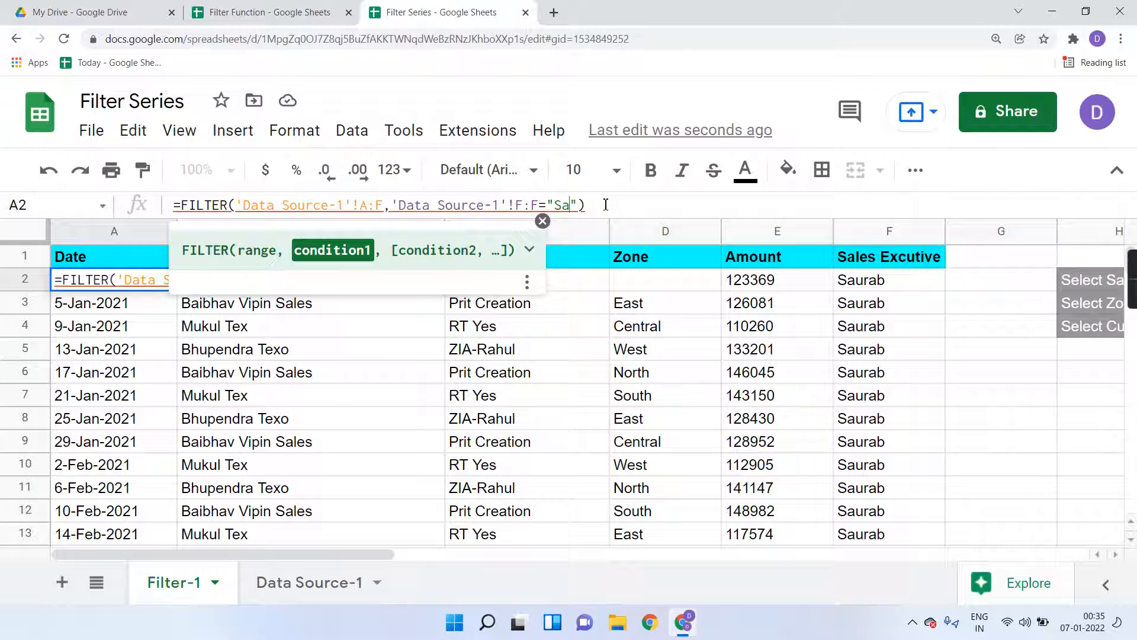
pyautogui.press('BackSpace')
pyautogui.write('Pavan')
pyautogui.press('Return')
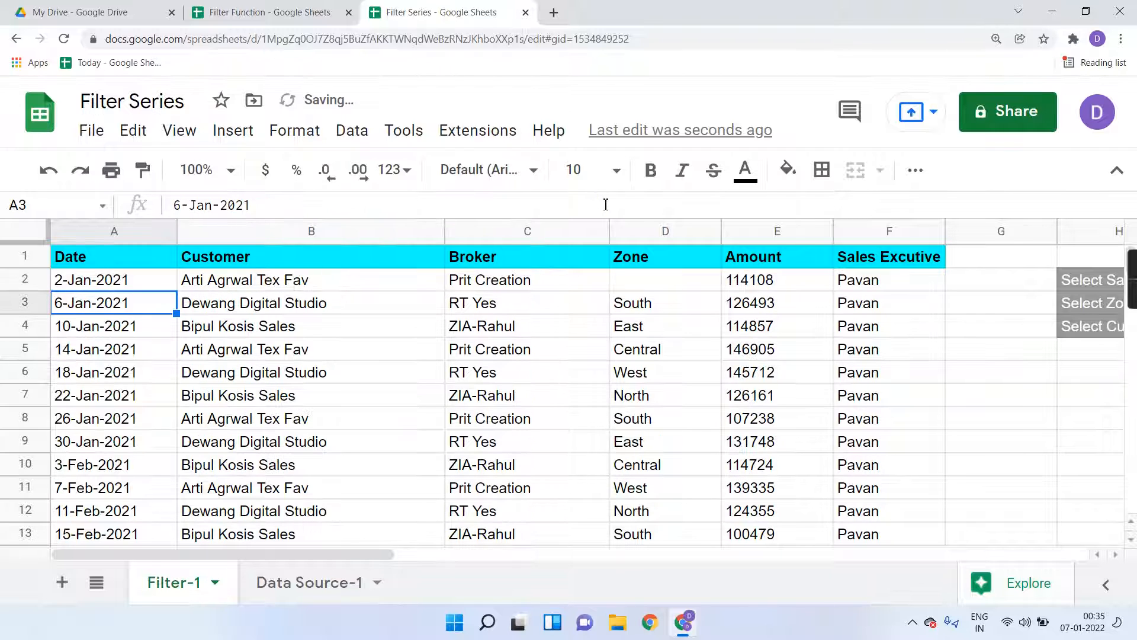
# - Set the Select Sales man cell I2 to the third name in its list and compare it with the quoted criterion in A2
pyautogui.click(140, 284)
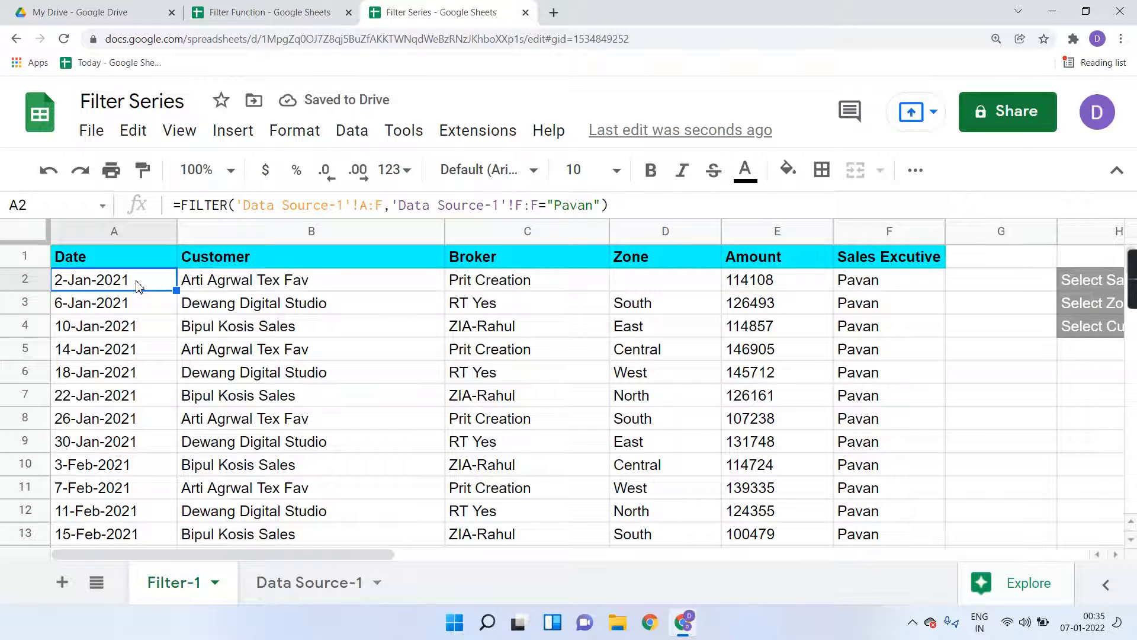
pyautogui.hscroll(2, 701, 376)
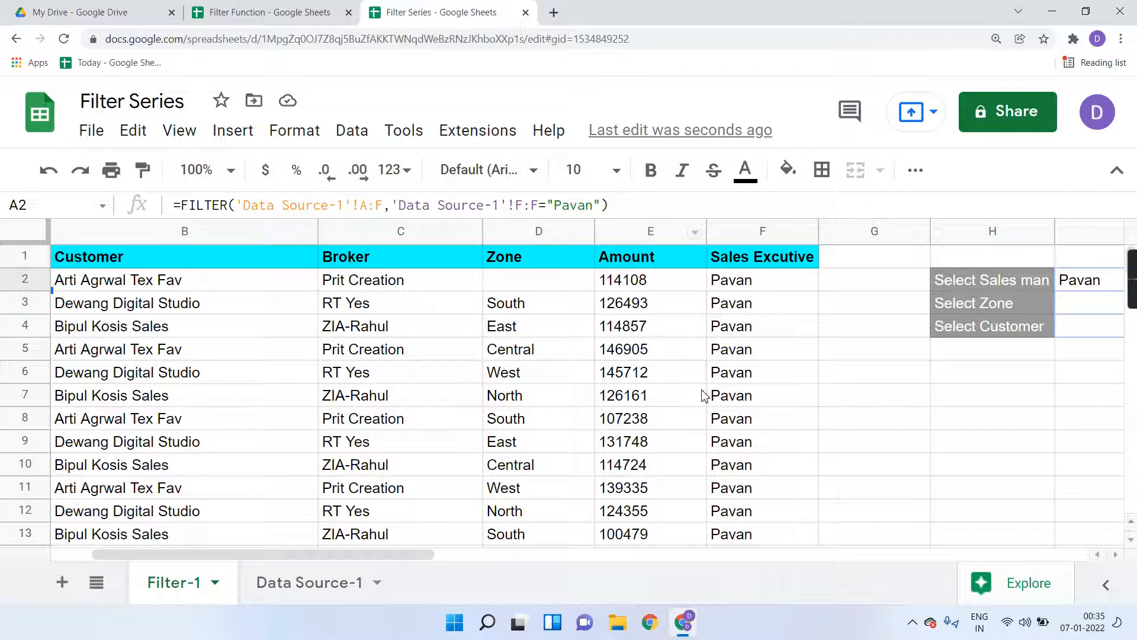
pyautogui.hscroll(10, 699, 379)
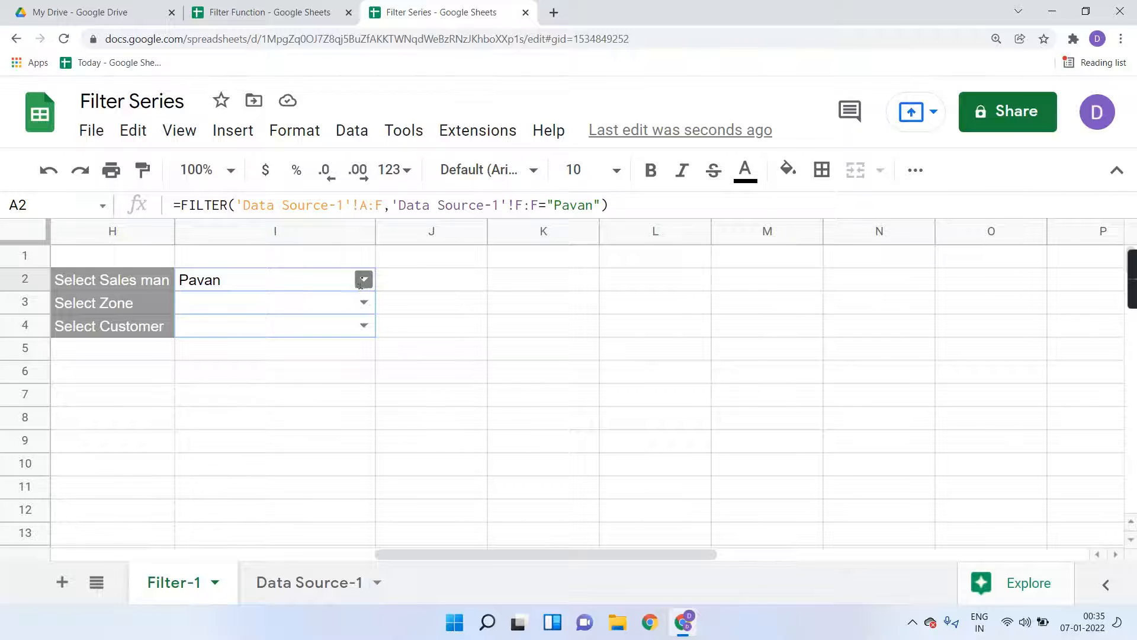
pyautogui.click(362, 283)
pyautogui.click(311, 363)
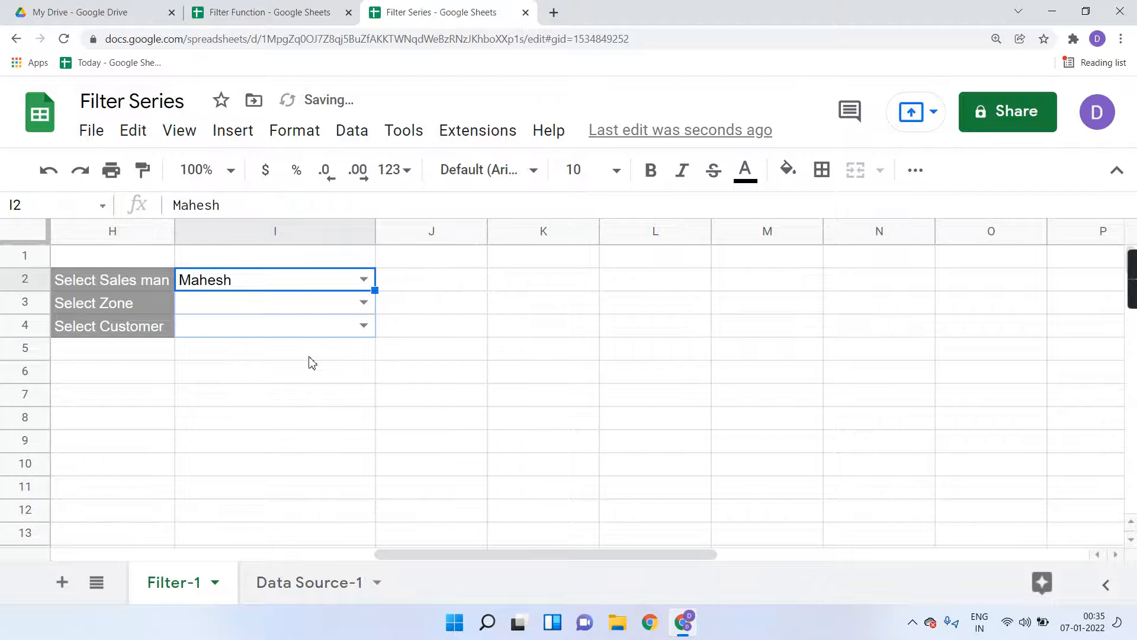
pyautogui.hscroll(-10, 342, 407)
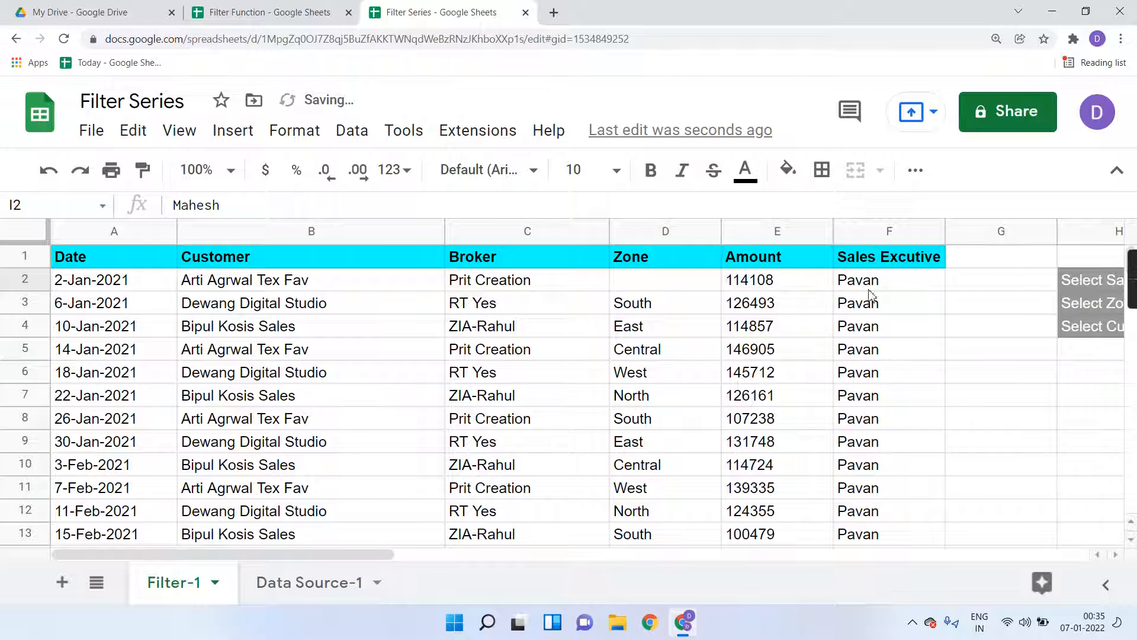
pyautogui.click(100, 288)
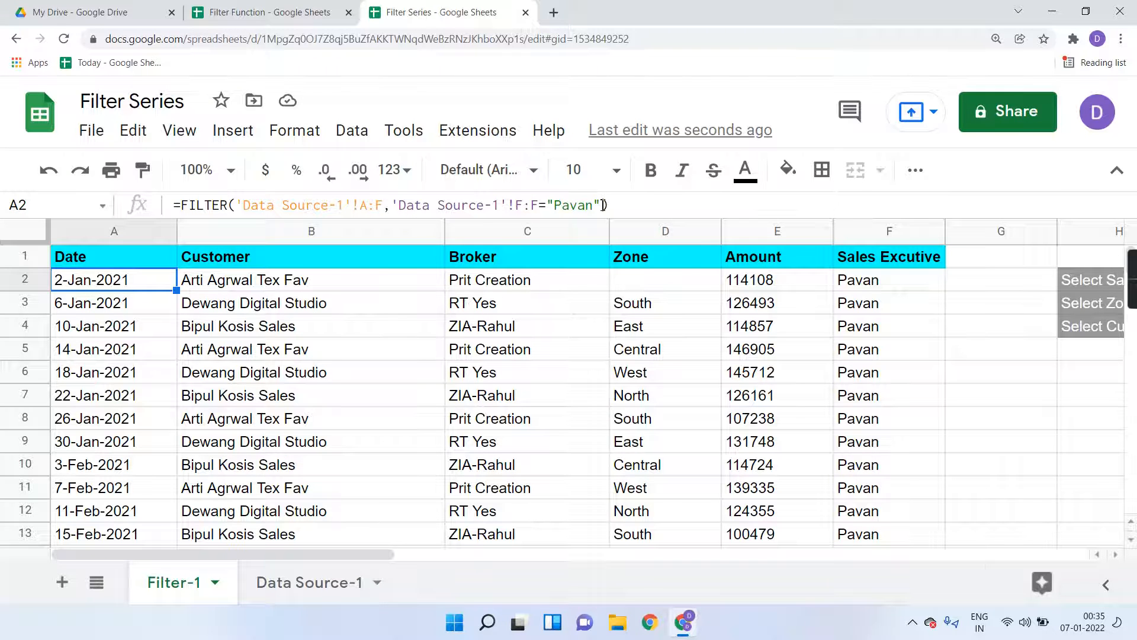
pyautogui.hscroll(3, 838, 355)
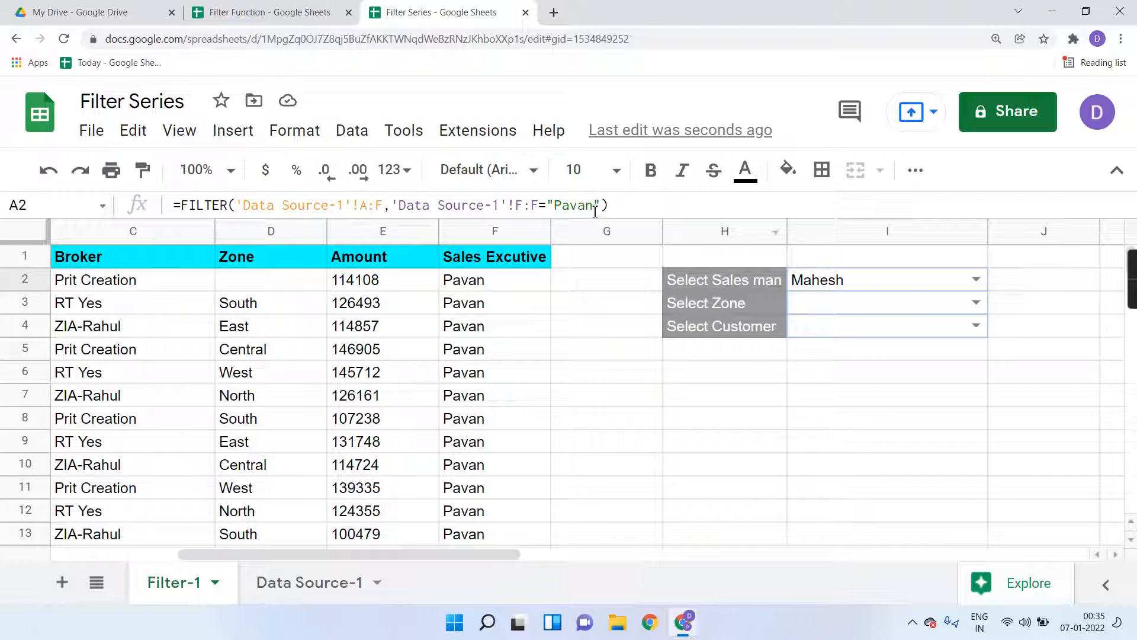
pyautogui.hscroll(-3, 554, 343)
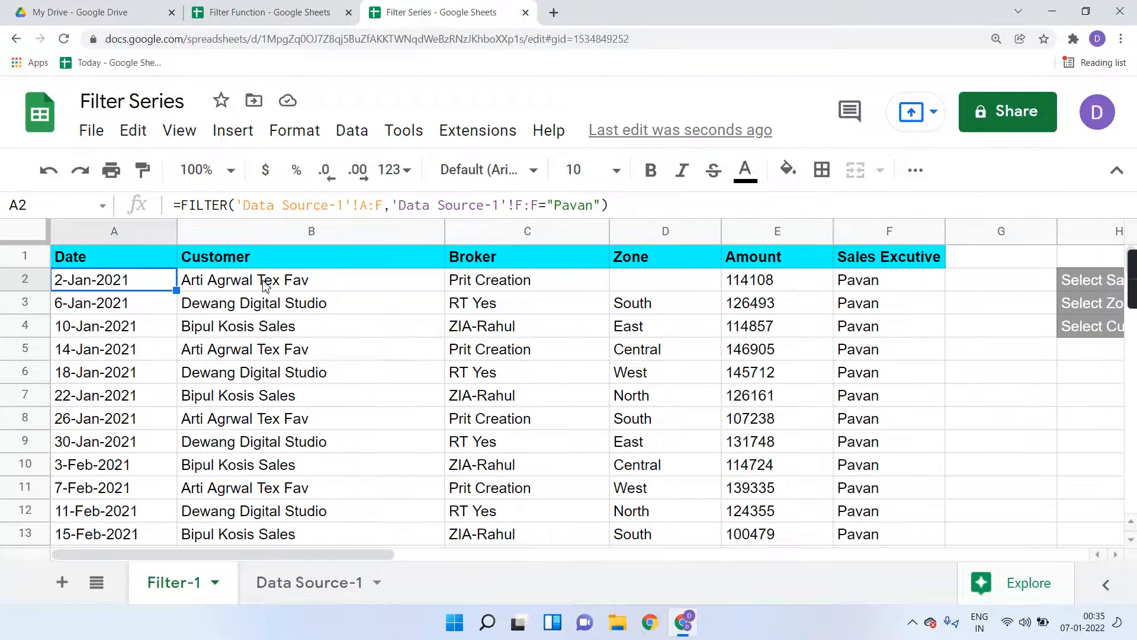
# - Replace the quoted criterion in A2 with a cell reference, making the condition 'Data Source-1'!F:F=I2
pyautogui.click(605, 205)
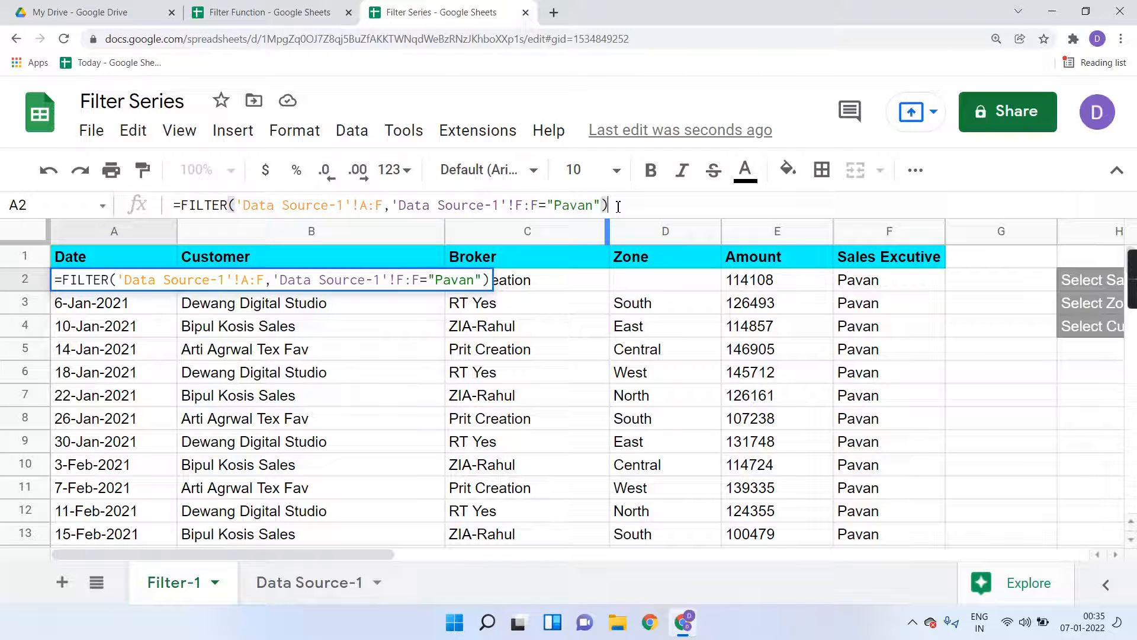
pyautogui.press('BackSpace')
pyautogui.press('BackSpace')
pyautogui.press('BackSpace')
pyautogui.press('BackSpace')
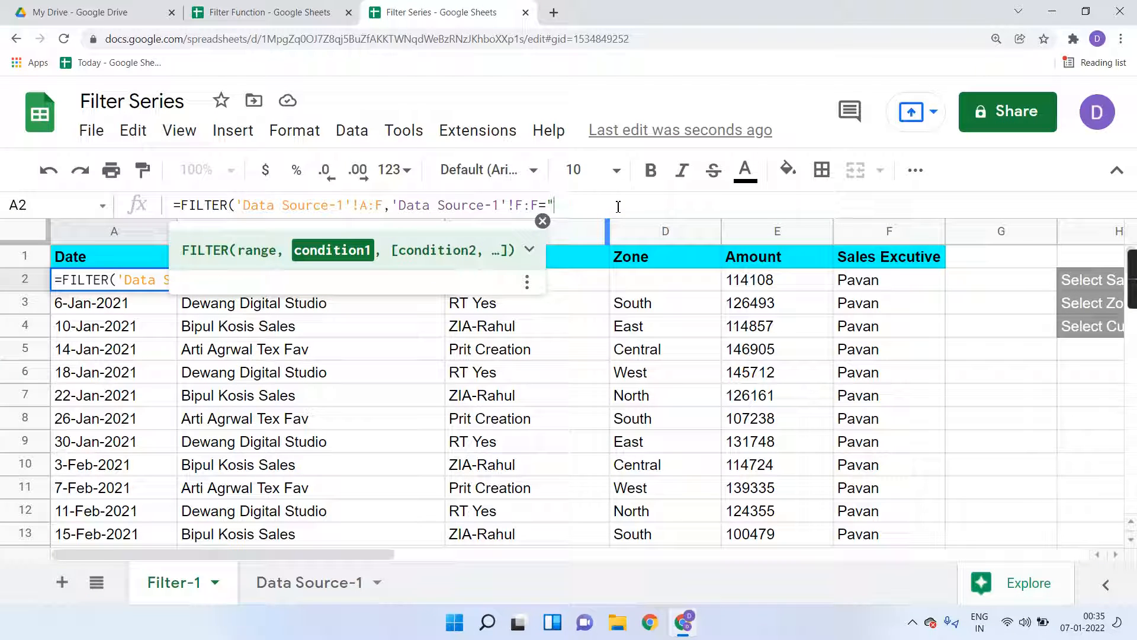
pyautogui.press('BackSpace')
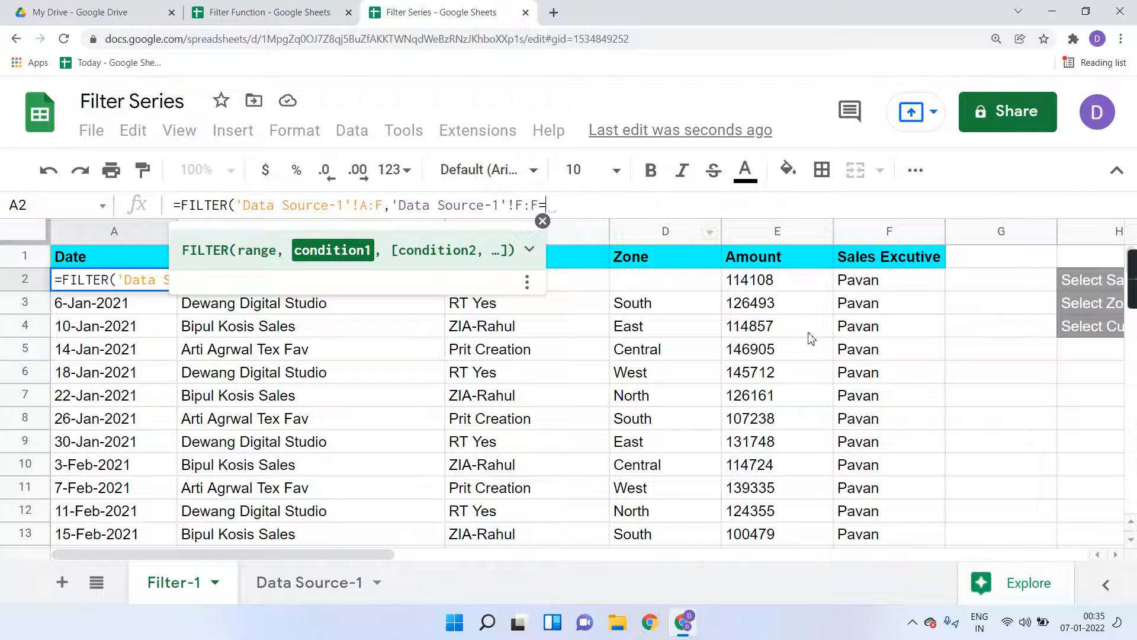
pyautogui.hscroll(5, 824, 359)
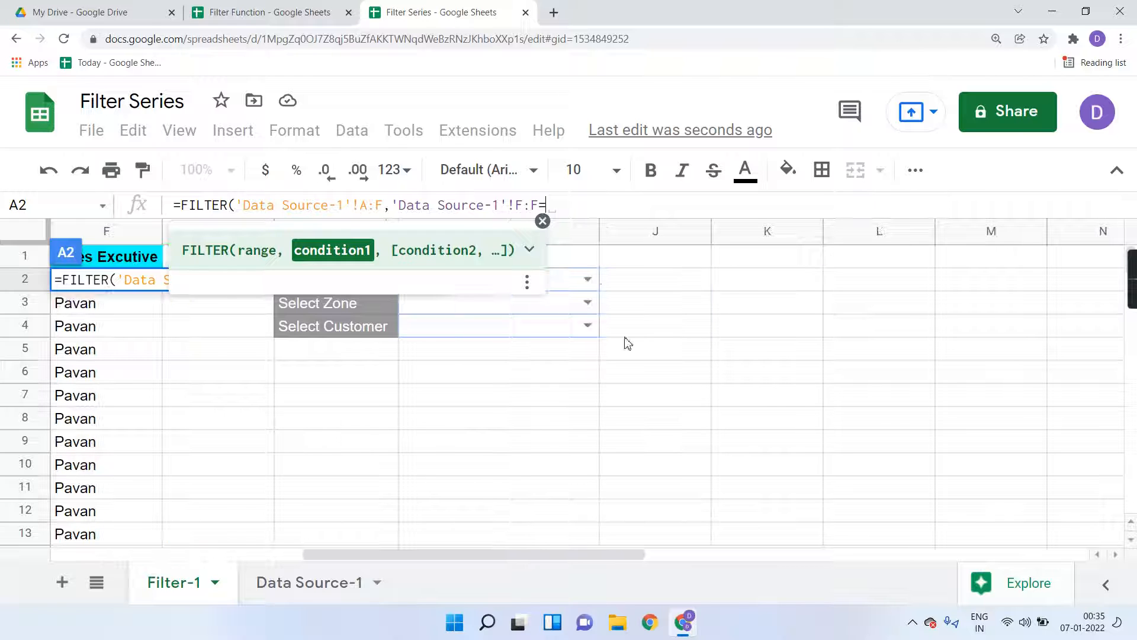
pyautogui.hscroll(-2, 627, 341)
pyautogui.click(680, 280)
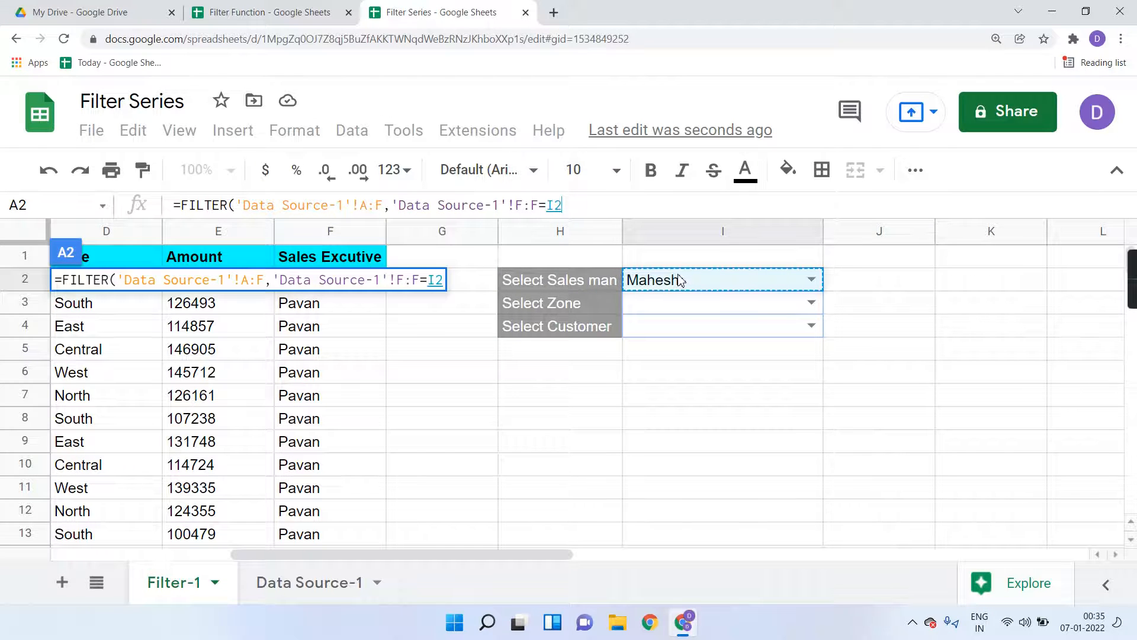
pyautogui.press('Return')
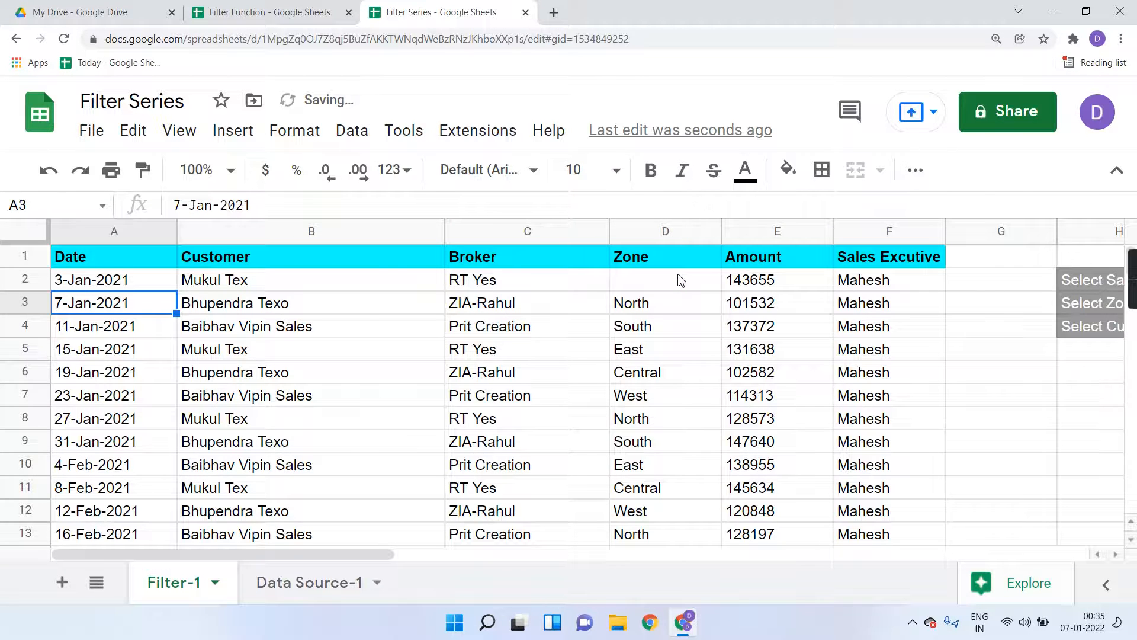
# - Review the A2 formula on Filter-1 against the source records on Data Source-1 and the Select Sales man cell
pyautogui.hotkey('ctrl', '-')
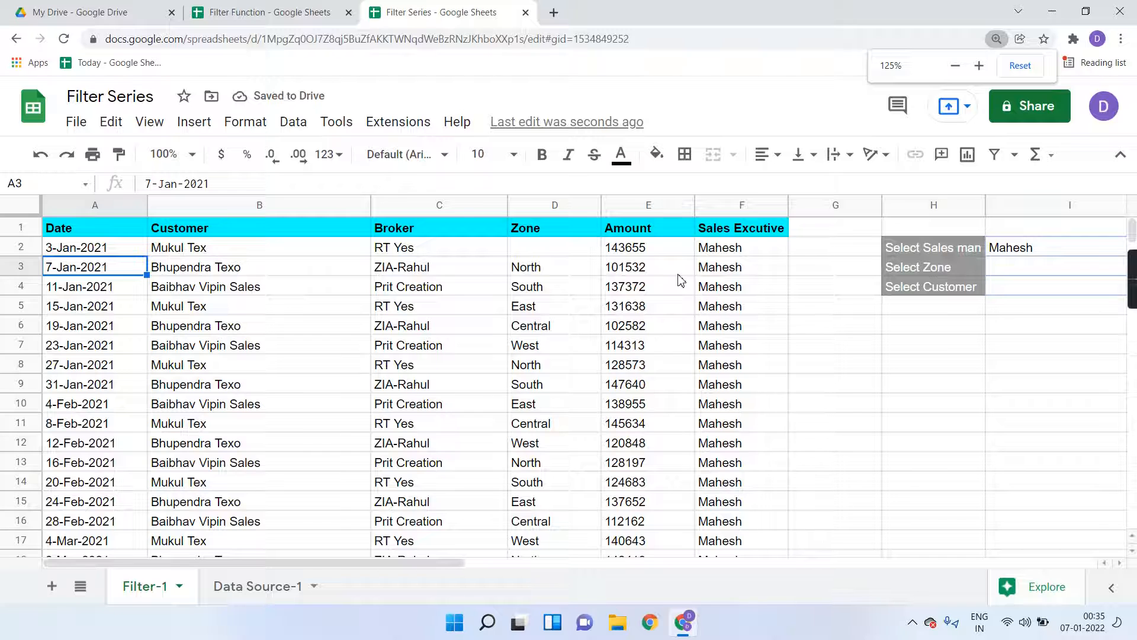
pyautogui.click(62, 249)
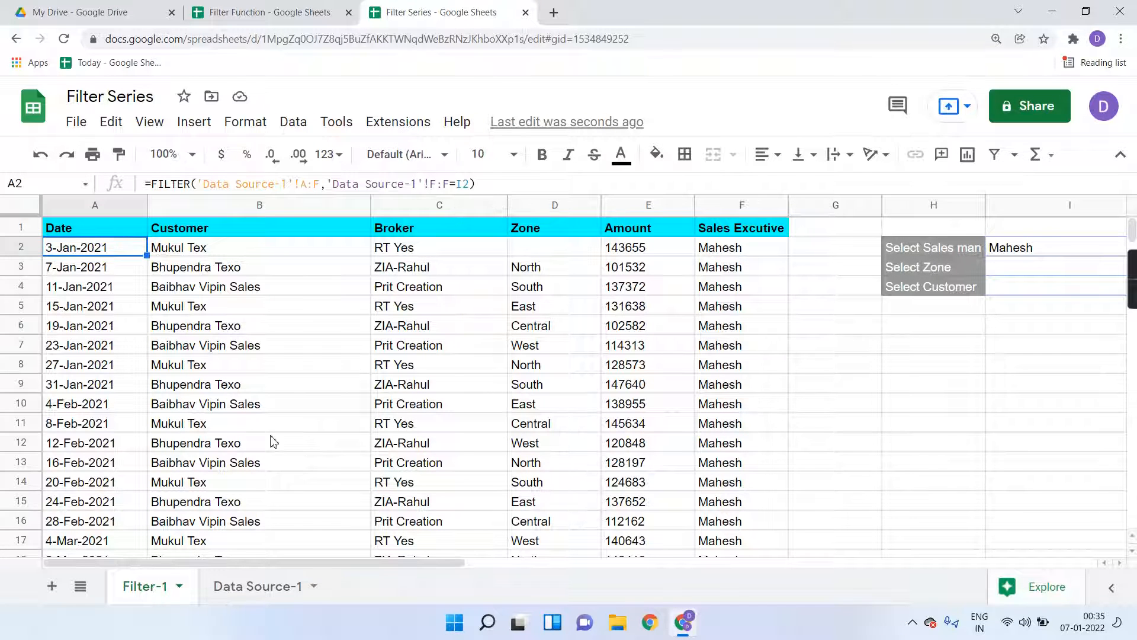
pyautogui.click(230, 587)
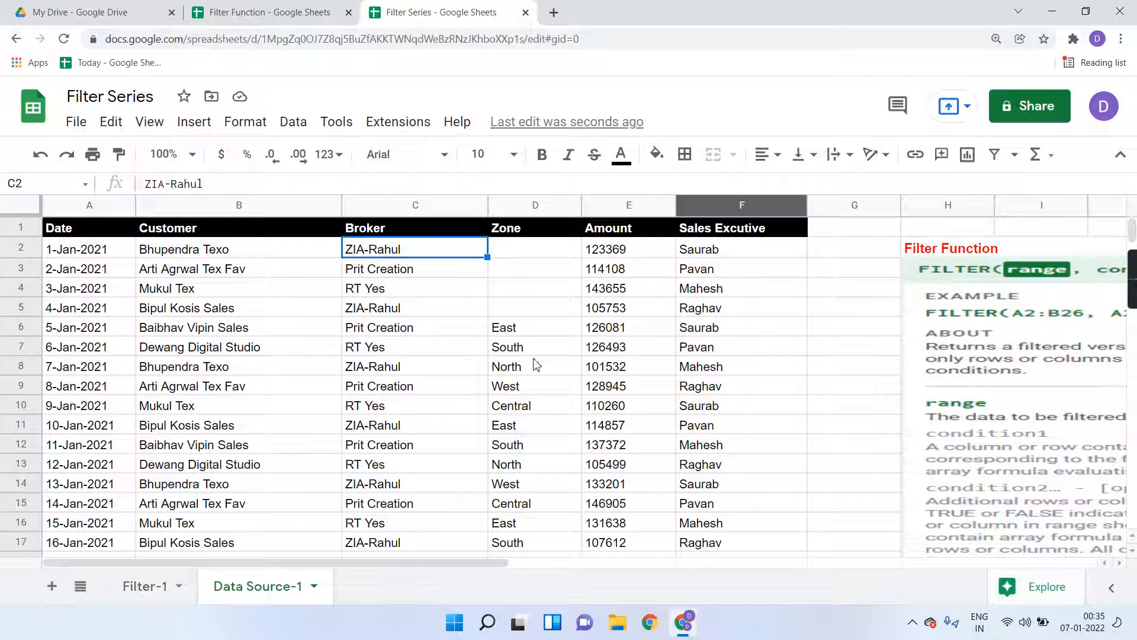
pyautogui.click(169, 583)
pyautogui.hscroll(3, 777, 464)
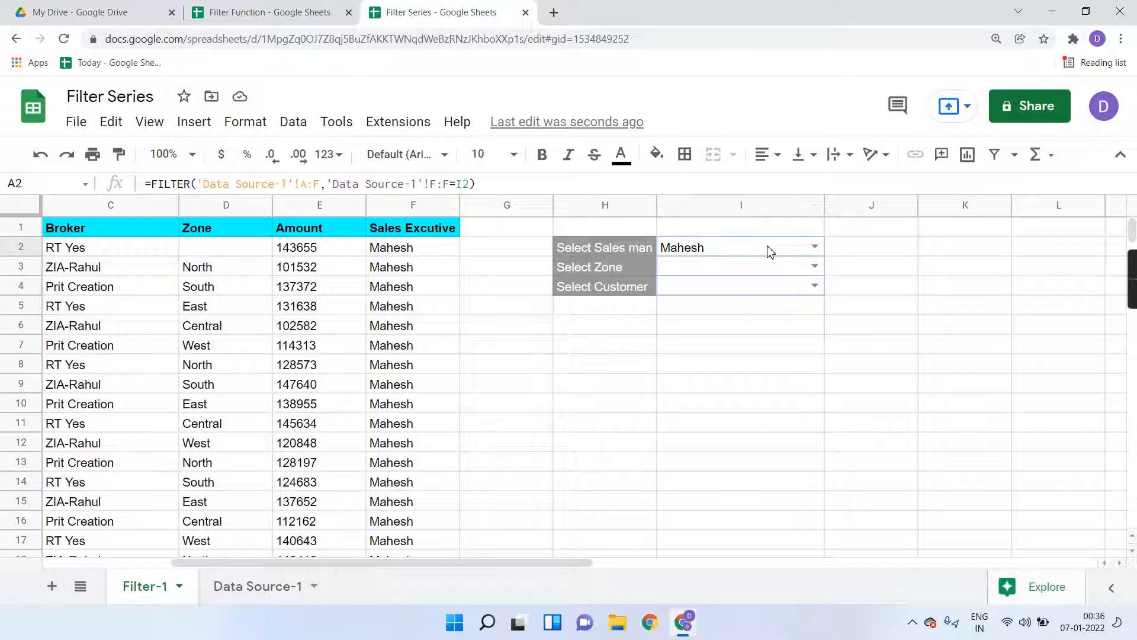
# - Switch the Select Sales man cell I2 to the second name and finally the fourth name in its list, checking the filtered records
pyautogui.hotkey('ctrl', '-')
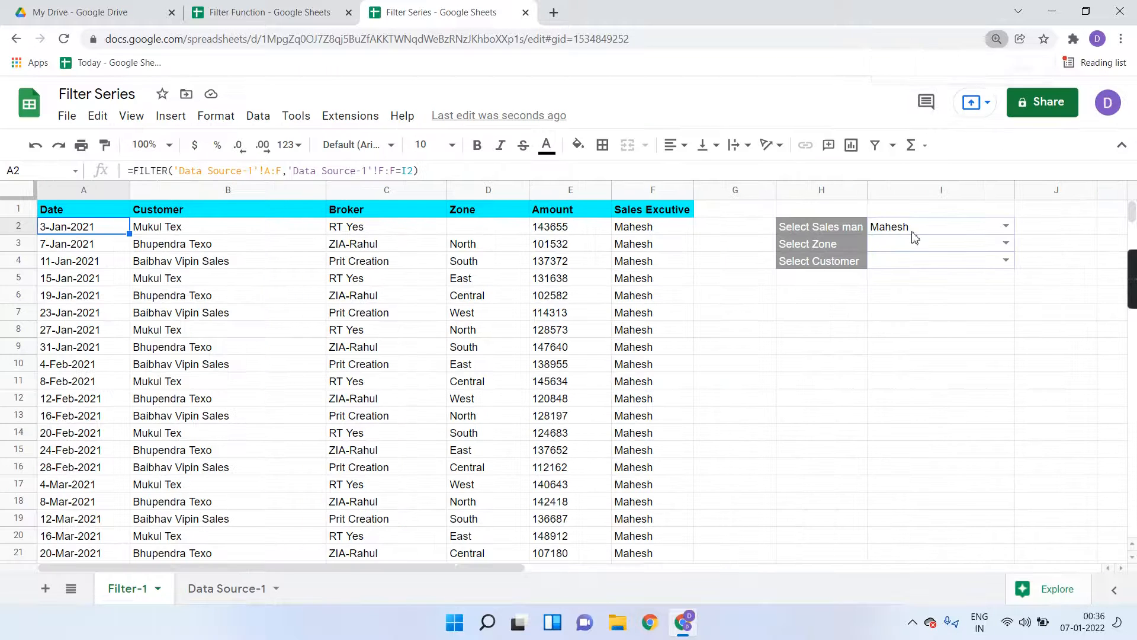
pyautogui.click(1006, 227)
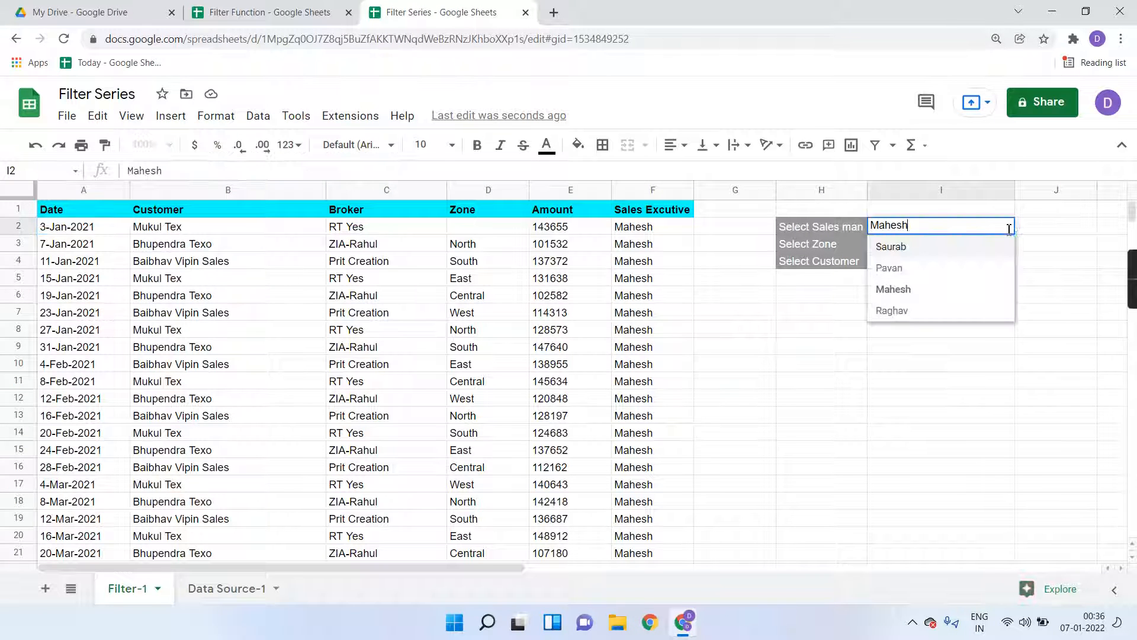
pyautogui.click(968, 271)
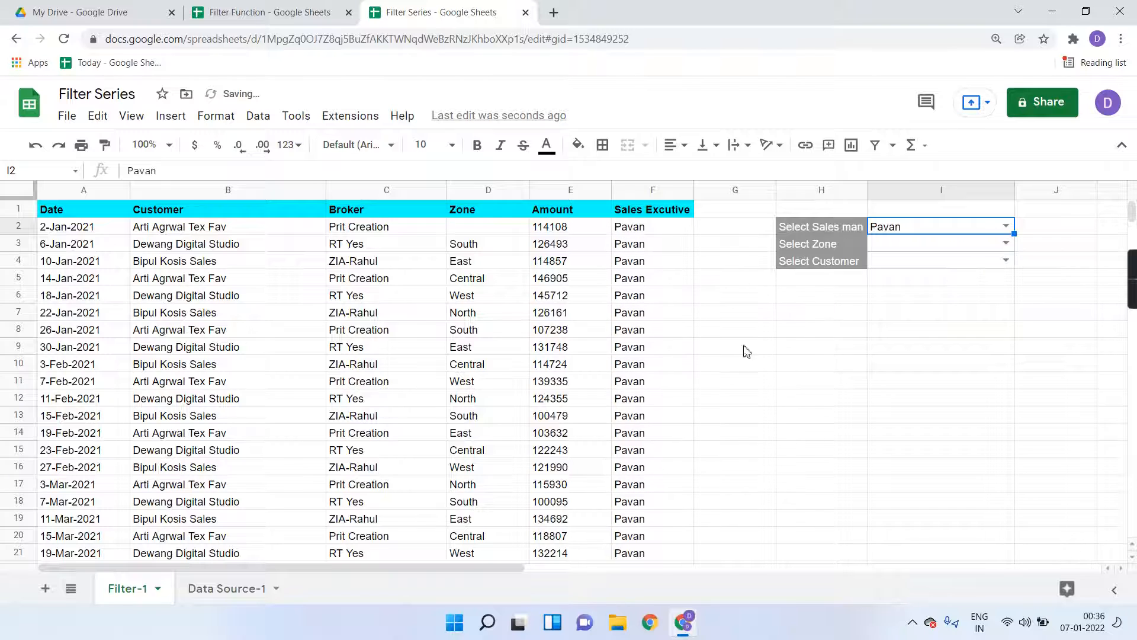
pyautogui.click(1006, 226)
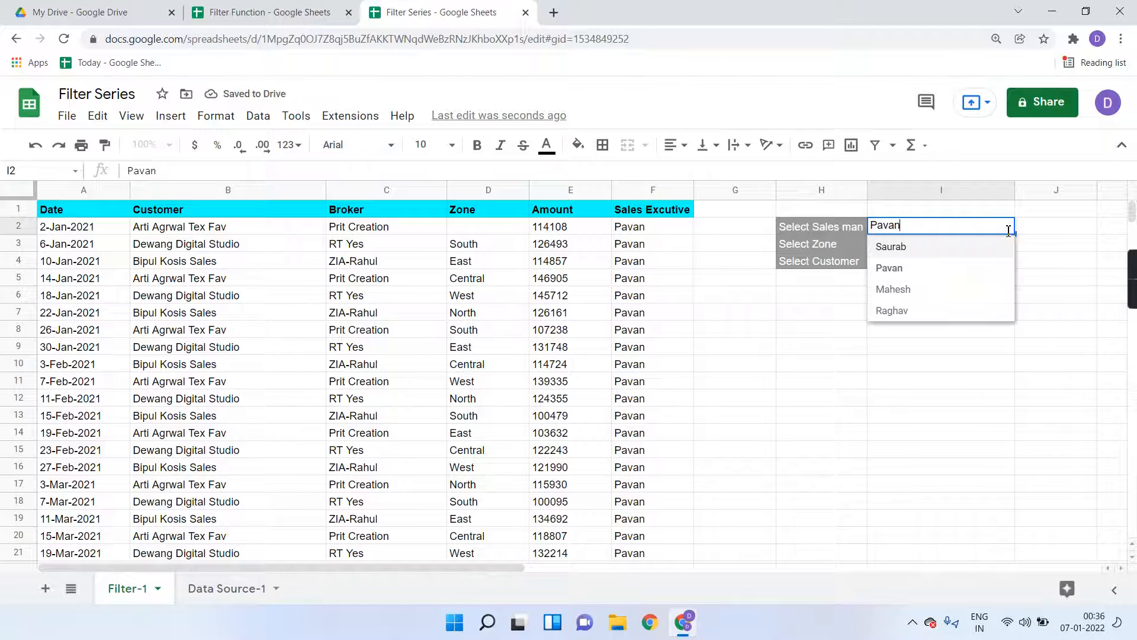
pyautogui.click(916, 314)
pyautogui.scroll(-11, 587, 336)
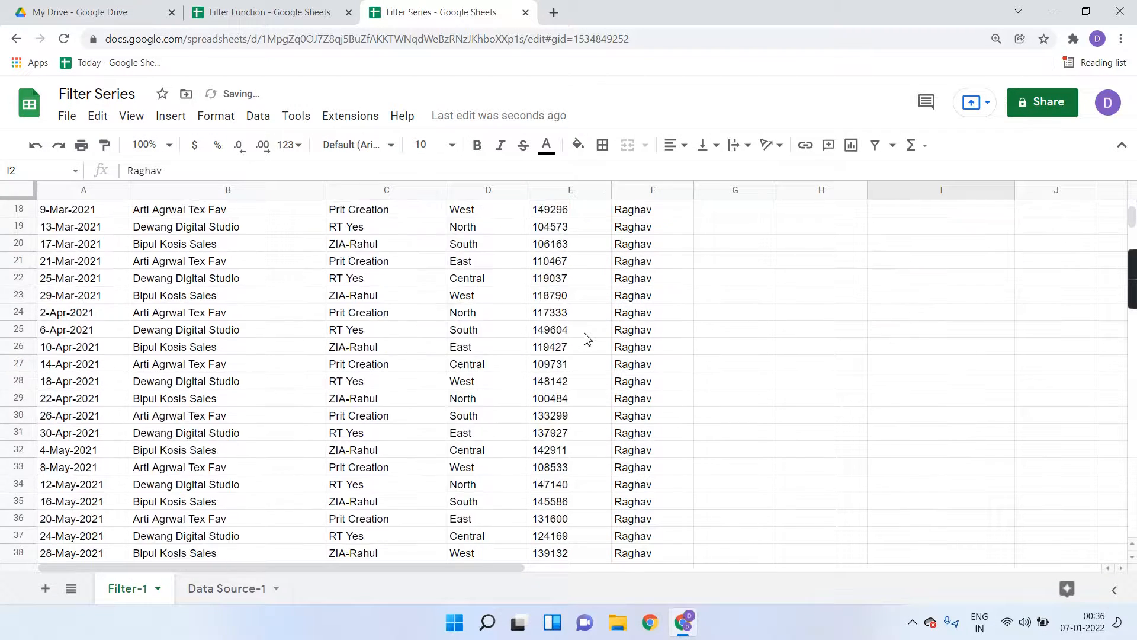
pyautogui.scroll(-16, 586, 337)
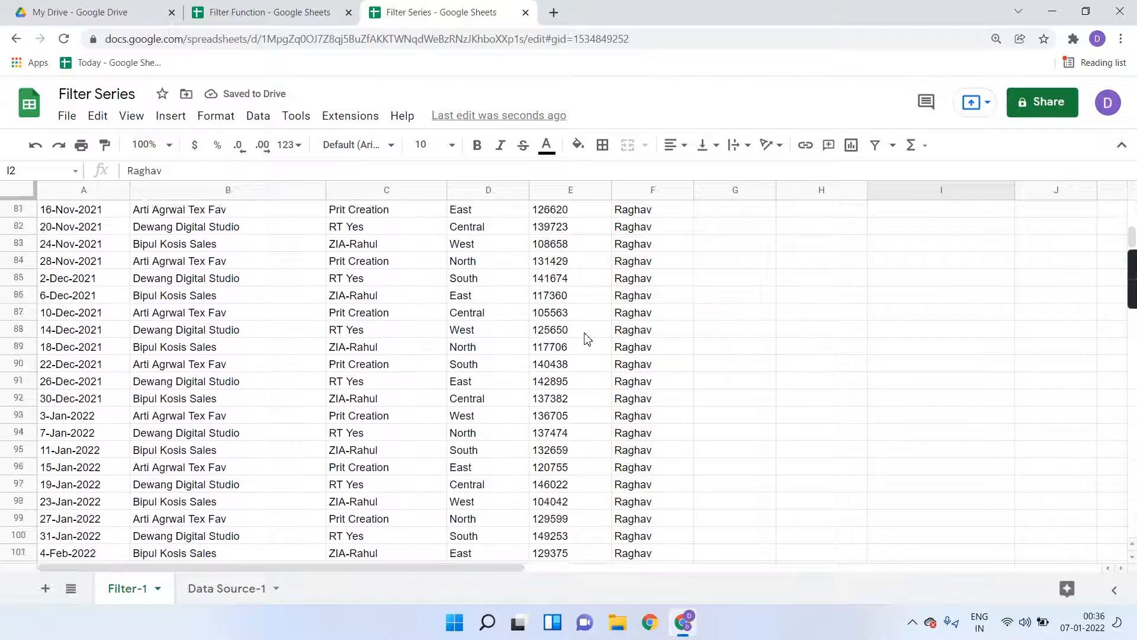
pyautogui.scroll(20, 587, 339)
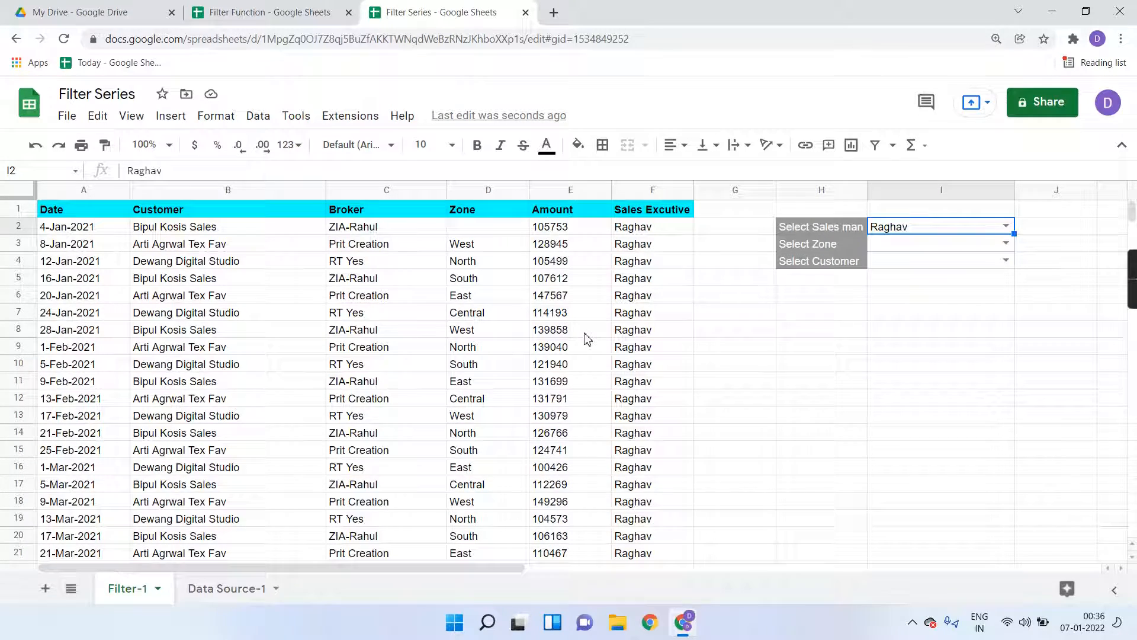
# - Set the Select Zone cell I3 on Filter-1 to West
pyautogui.click(1005, 244)
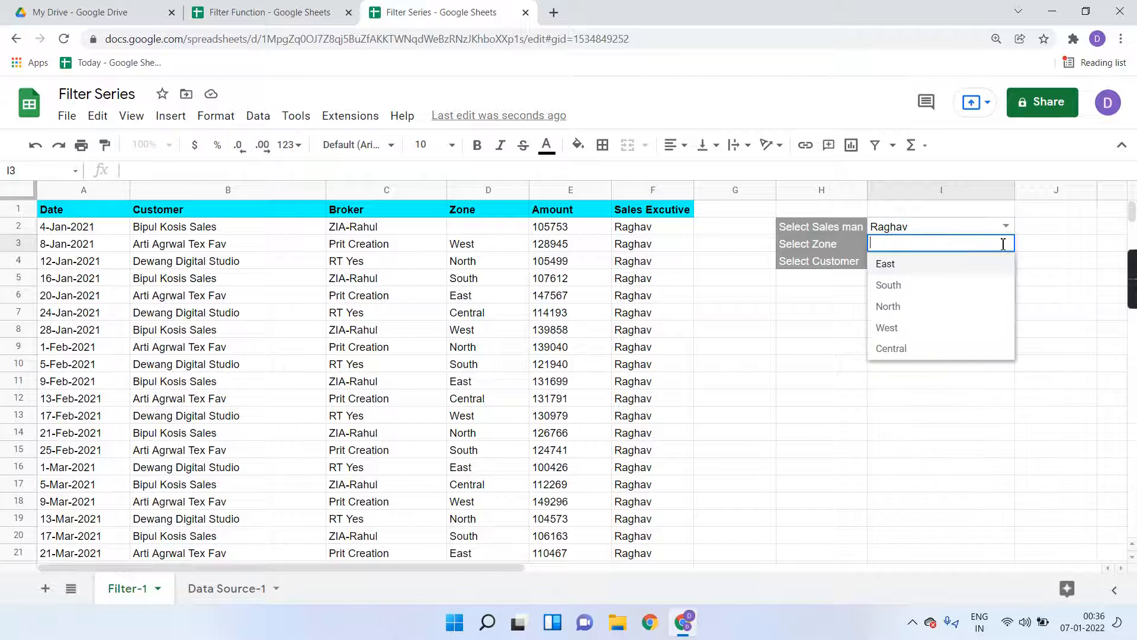
pyautogui.click(936, 298)
pyautogui.click(1007, 244)
pyautogui.click(944, 326)
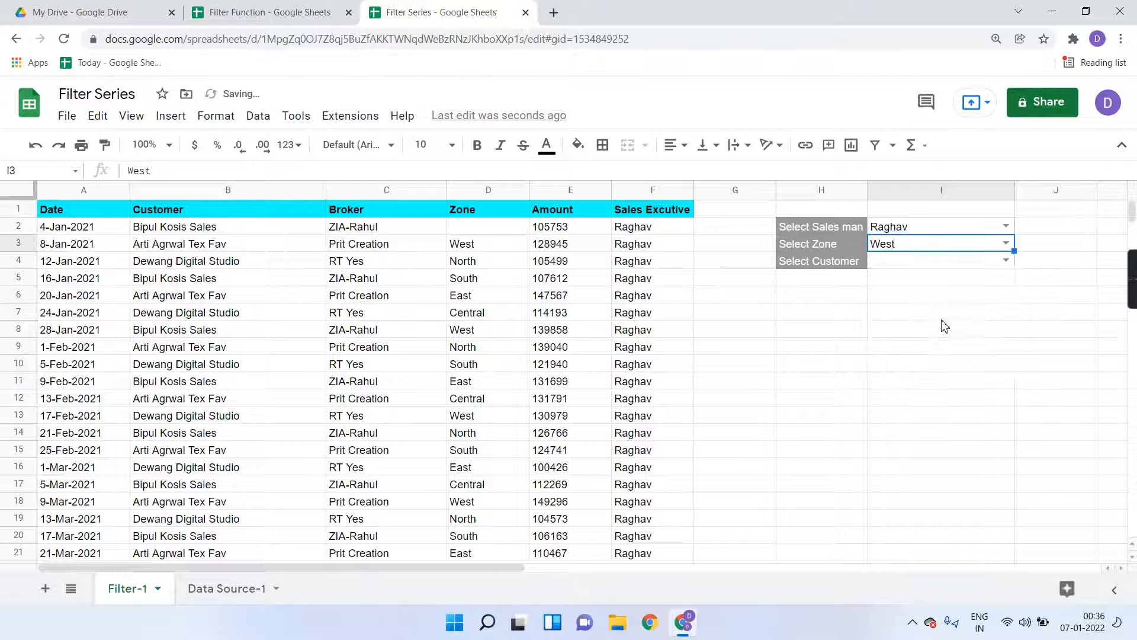
pyautogui.click(834, 367)
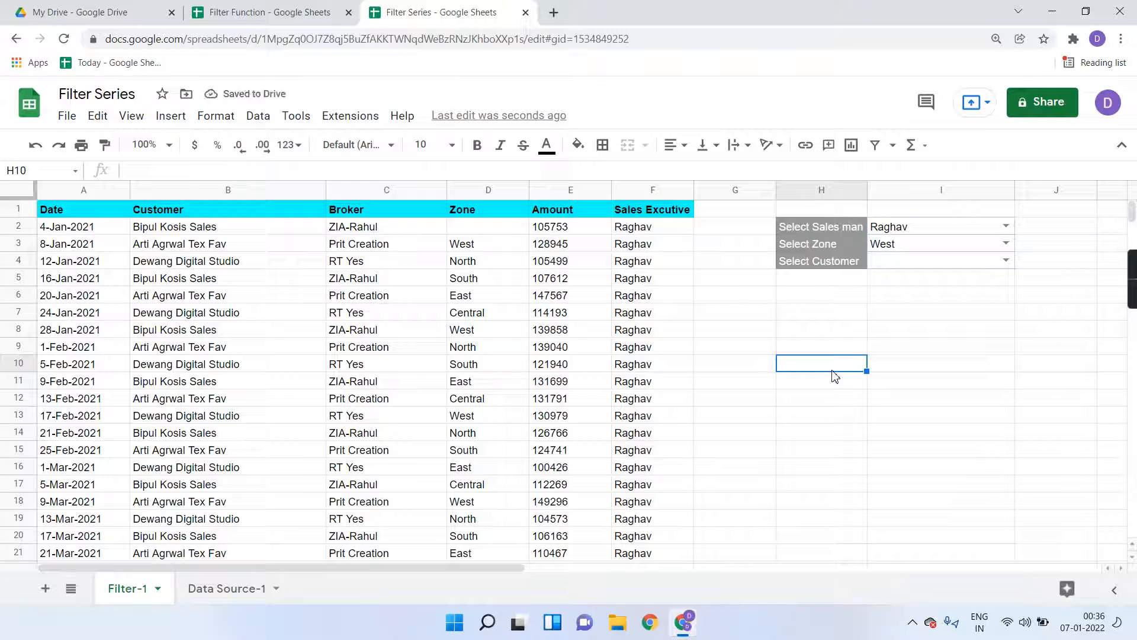
# - Review the A2 FILTER formula against the condition syntax shown on Data Source-1 and the Select Zone choices on Filter-1
pyautogui.click(81, 233)
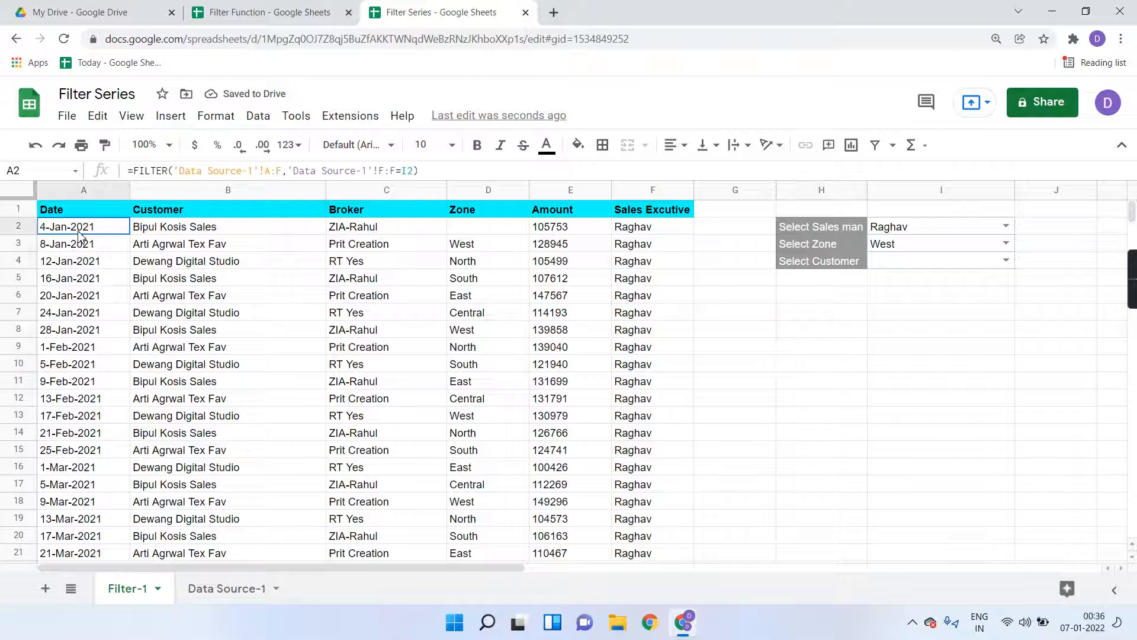
pyautogui.click(222, 588)
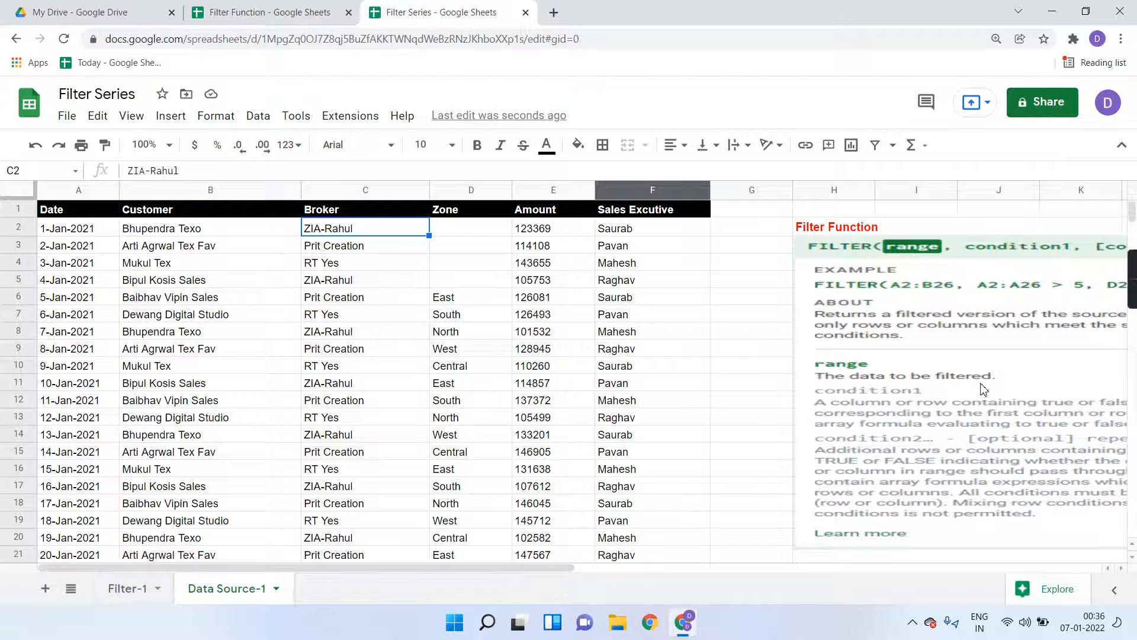
pyautogui.hscroll(1, 983, 390)
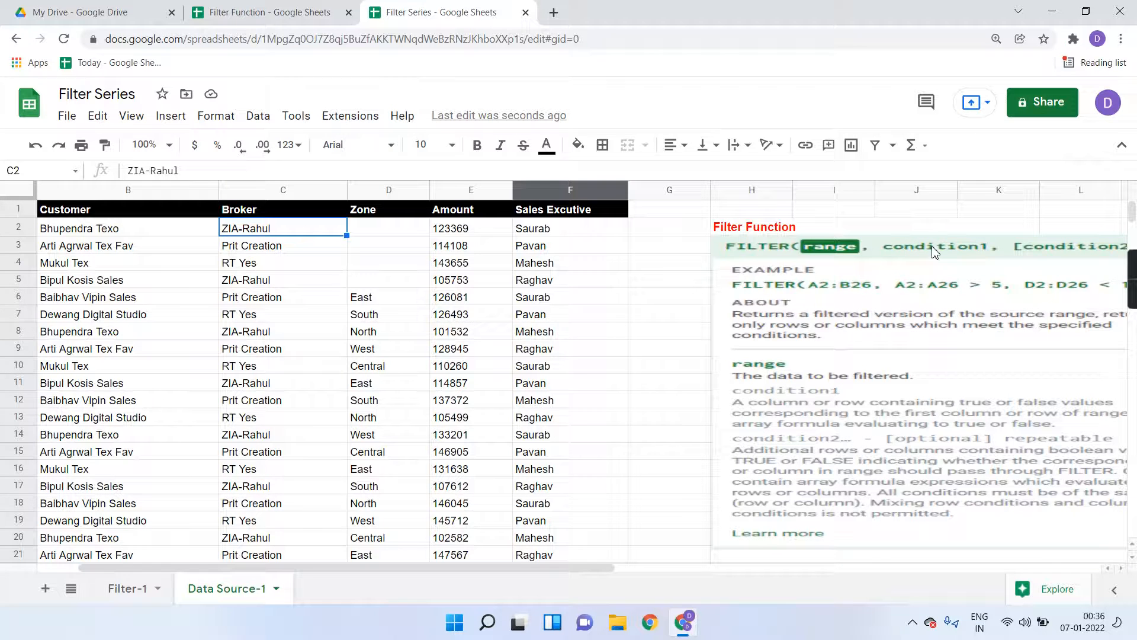
pyautogui.click(138, 589)
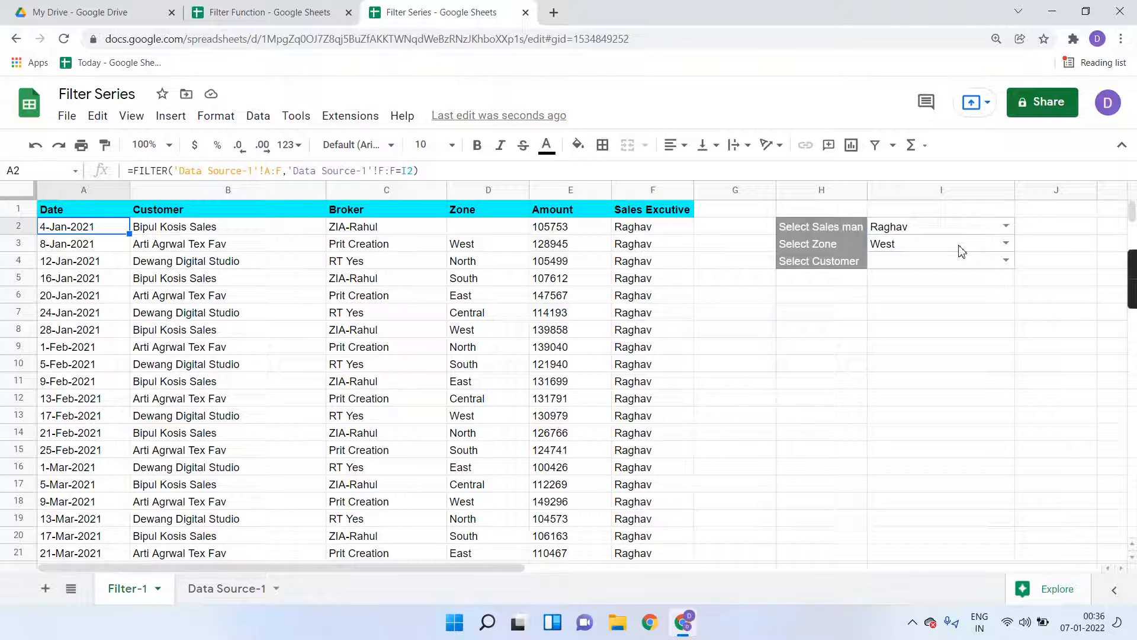
pyautogui.click(1010, 244)
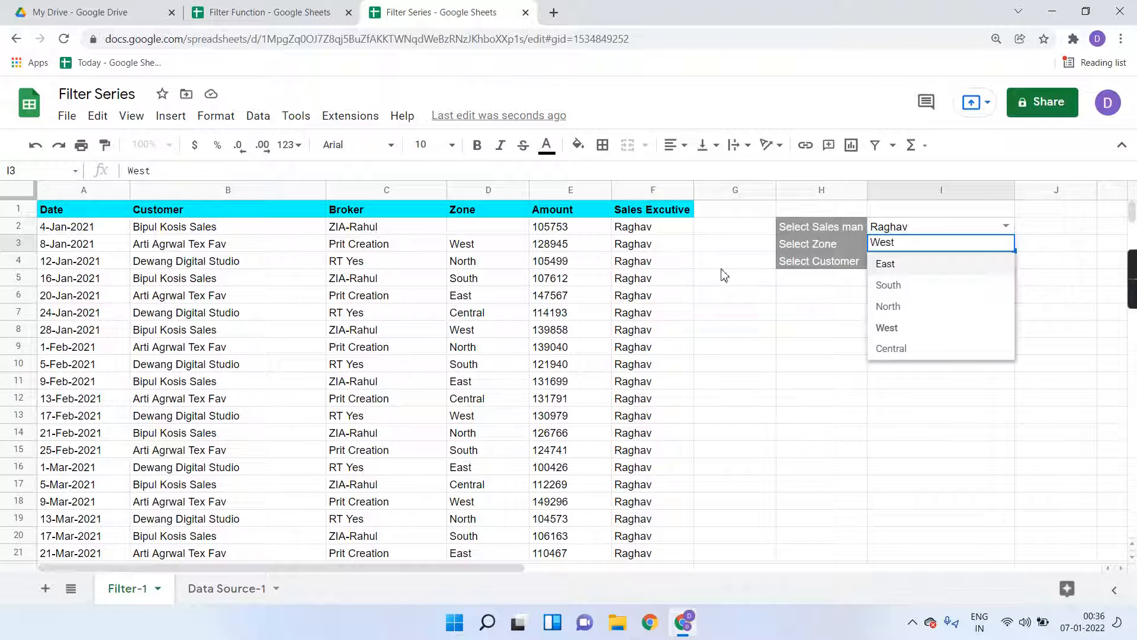
# - Add a second condition to the FILTER formula in A2 on Filter-1, 'Data Source-1'!D:D=I3, so records also match the selected zone
pyautogui.click(54, 231)
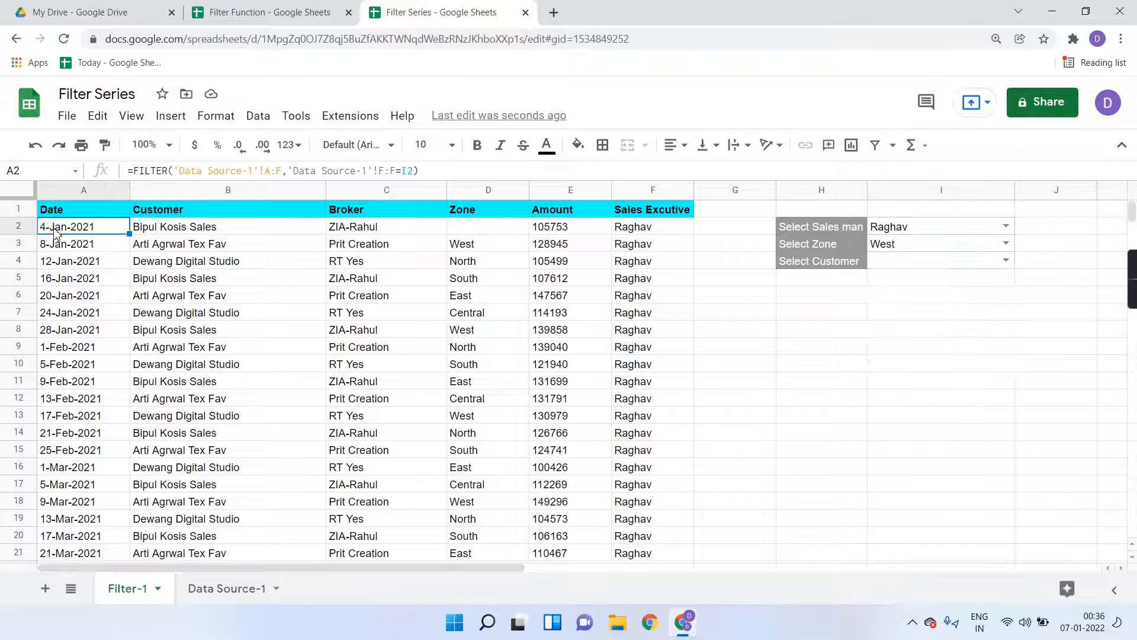
pyautogui.click(484, 161)
pyautogui.press('BackSpace')
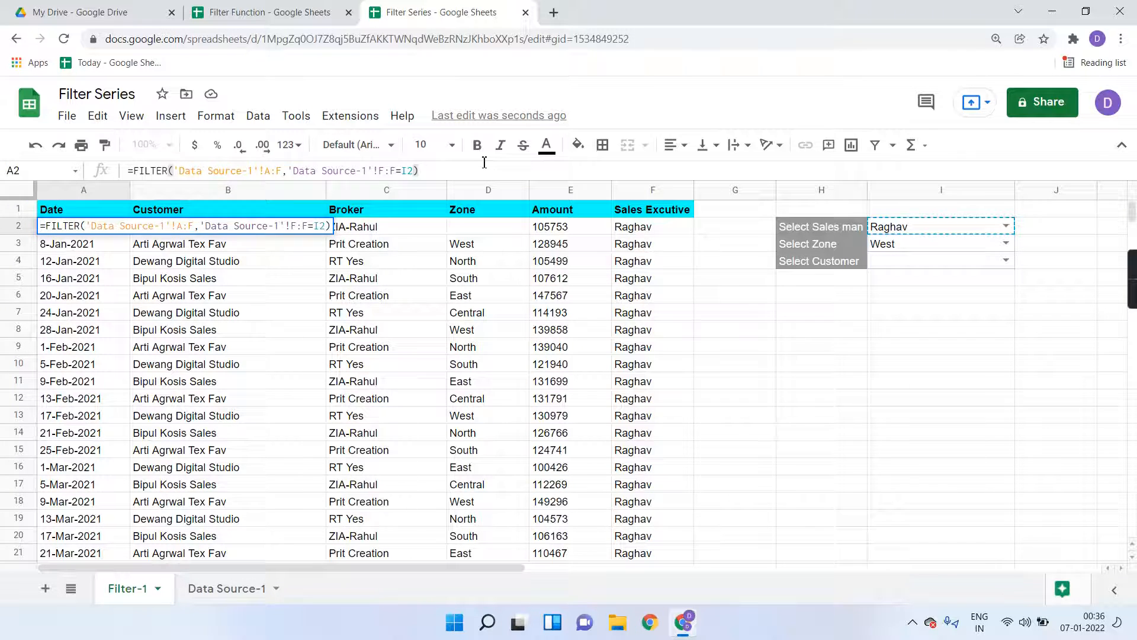
pyautogui.write(',')
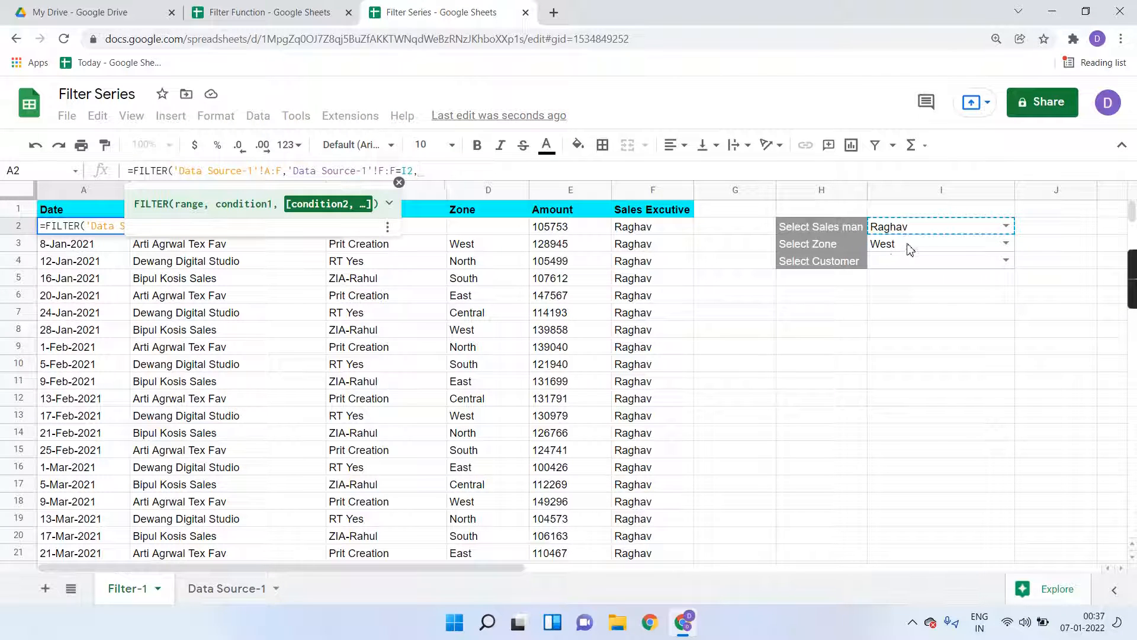
pyautogui.click(216, 591)
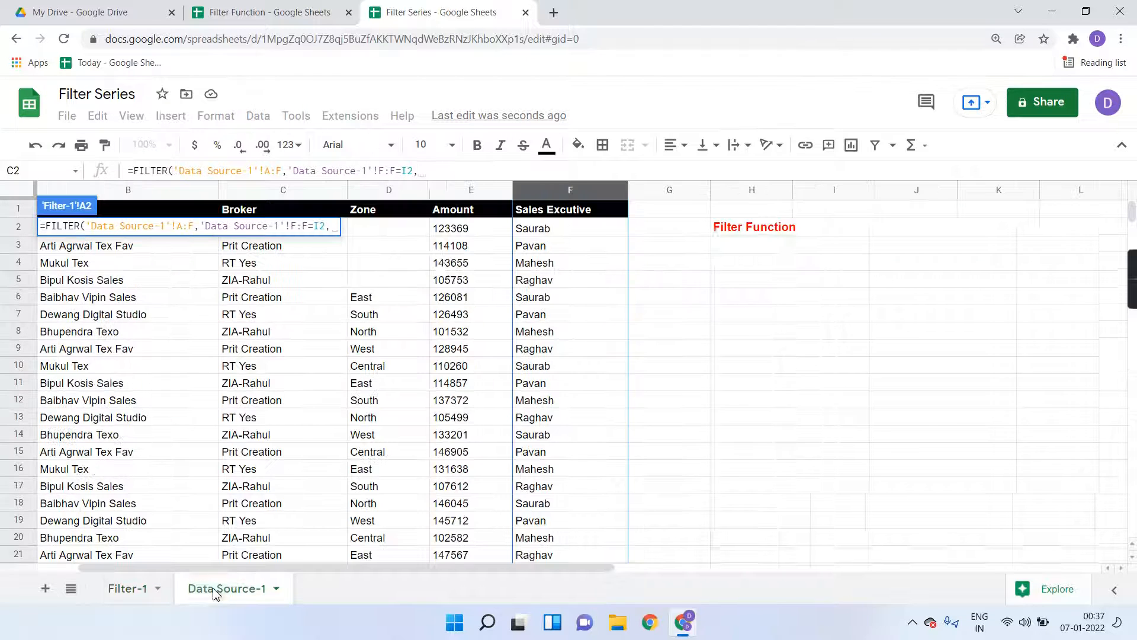
pyautogui.click(389, 194)
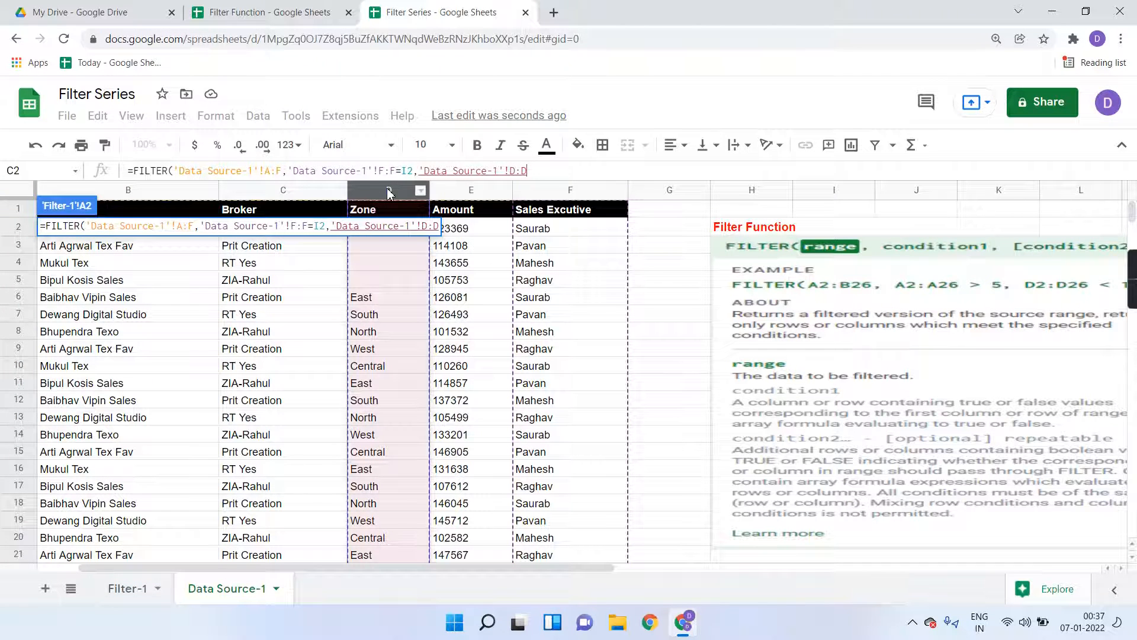
pyautogui.write('=')
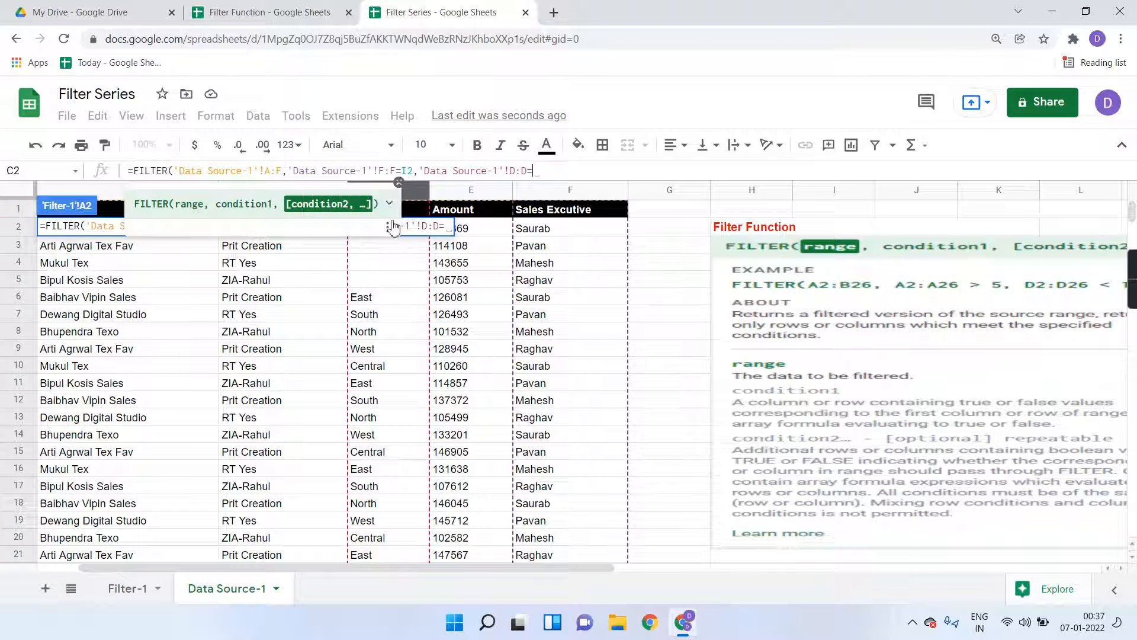
pyautogui.click(126, 588)
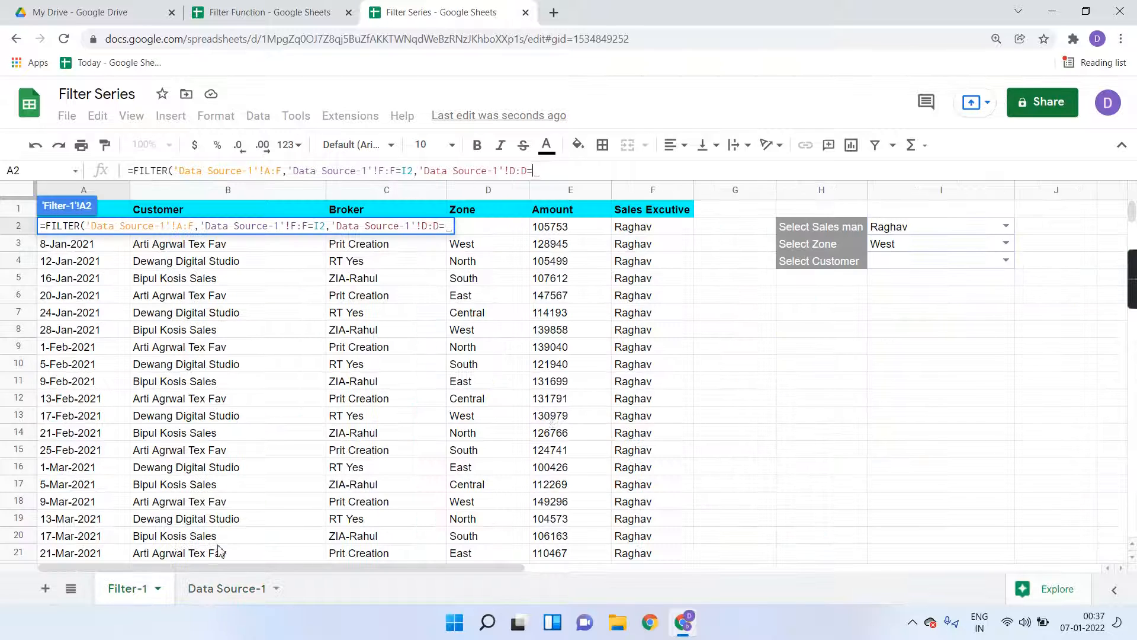
pyautogui.click(896, 250)
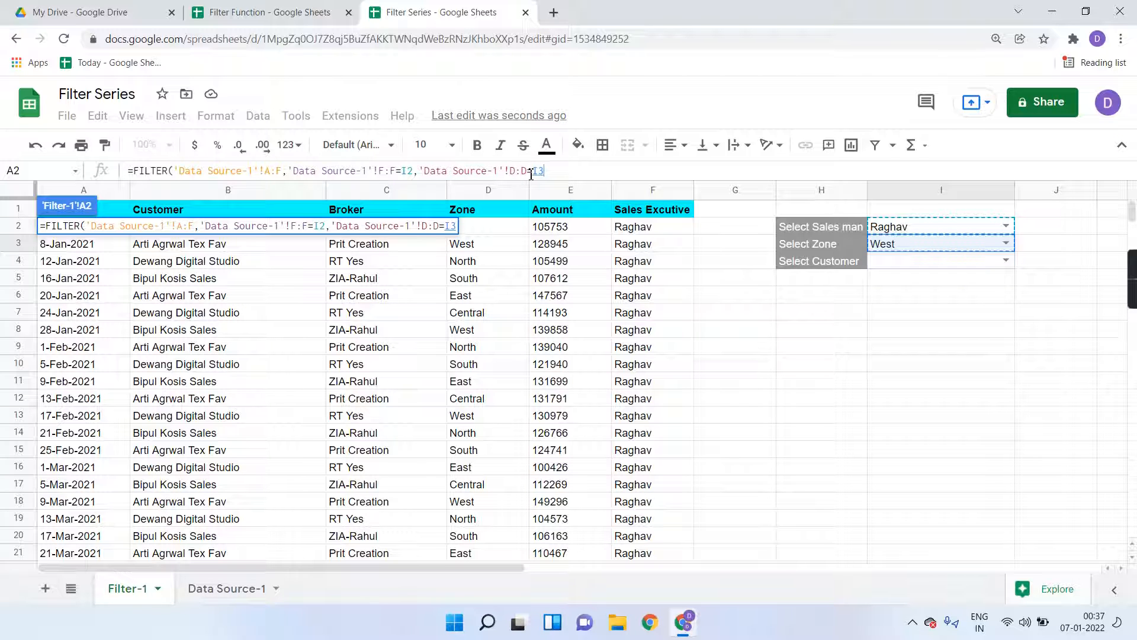
pyautogui.press('Return')
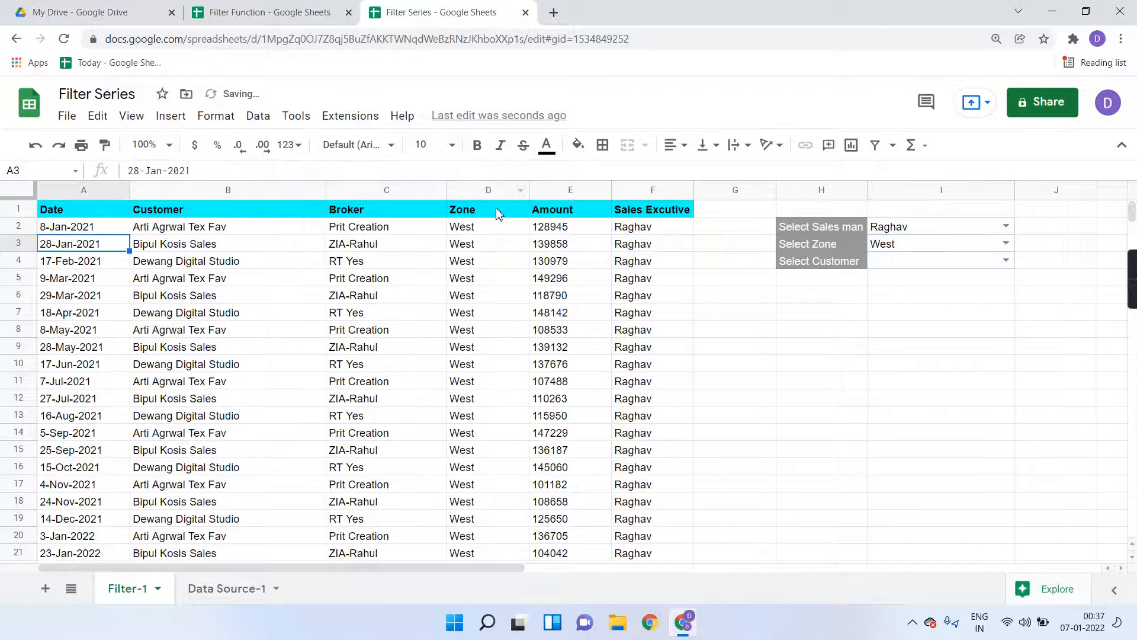
# - Look through the filtered West records, switch the Select Zone cell I3 to South and check the resulting rows
pyautogui.scroll(-5, 520, 367)
pyautogui.scroll(5, 520, 368)
pyautogui.click(1006, 244)
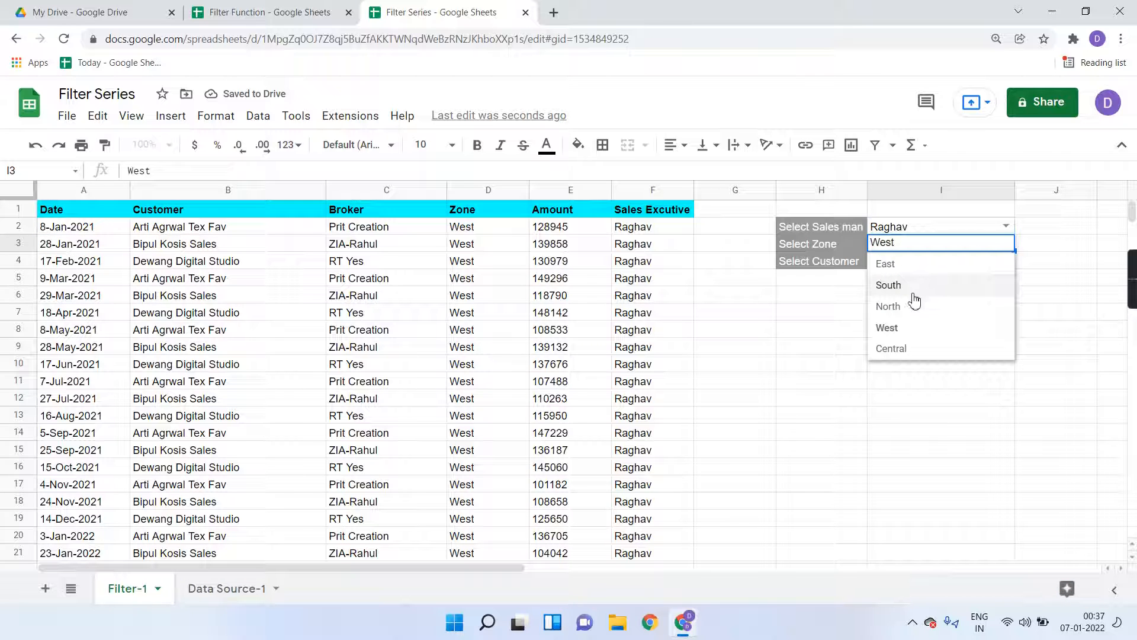
pyautogui.click(888, 285)
pyautogui.scroll(-4, 470, 398)
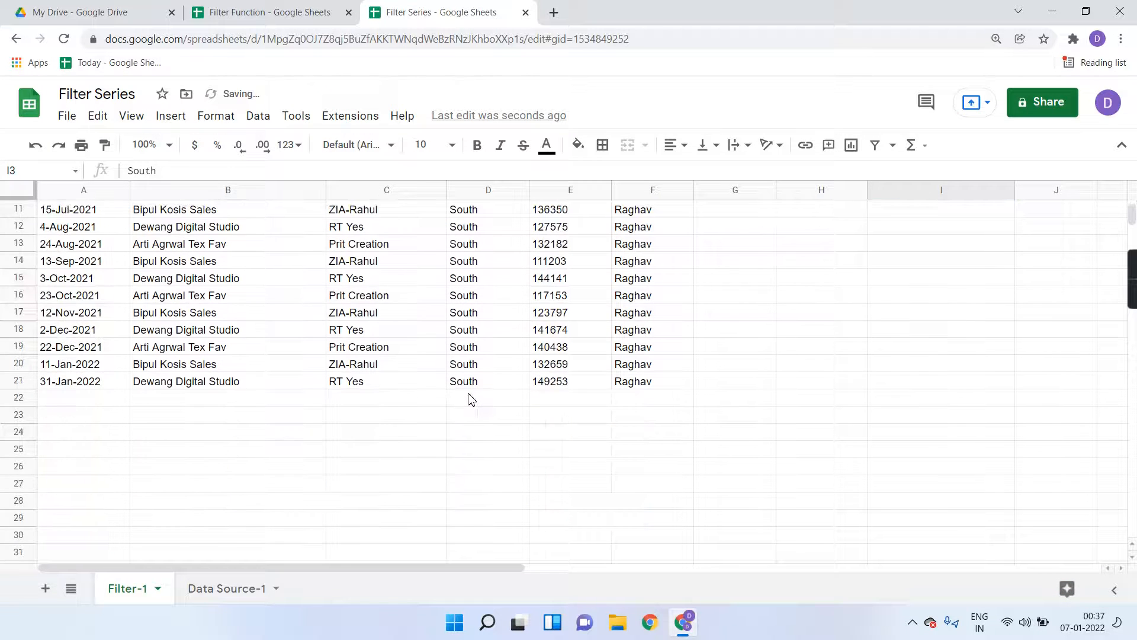
pyautogui.scroll(4, 470, 398)
# - Set the Select Zone cell I3 to Central and check the filtered records
pyautogui.click(1006, 244)
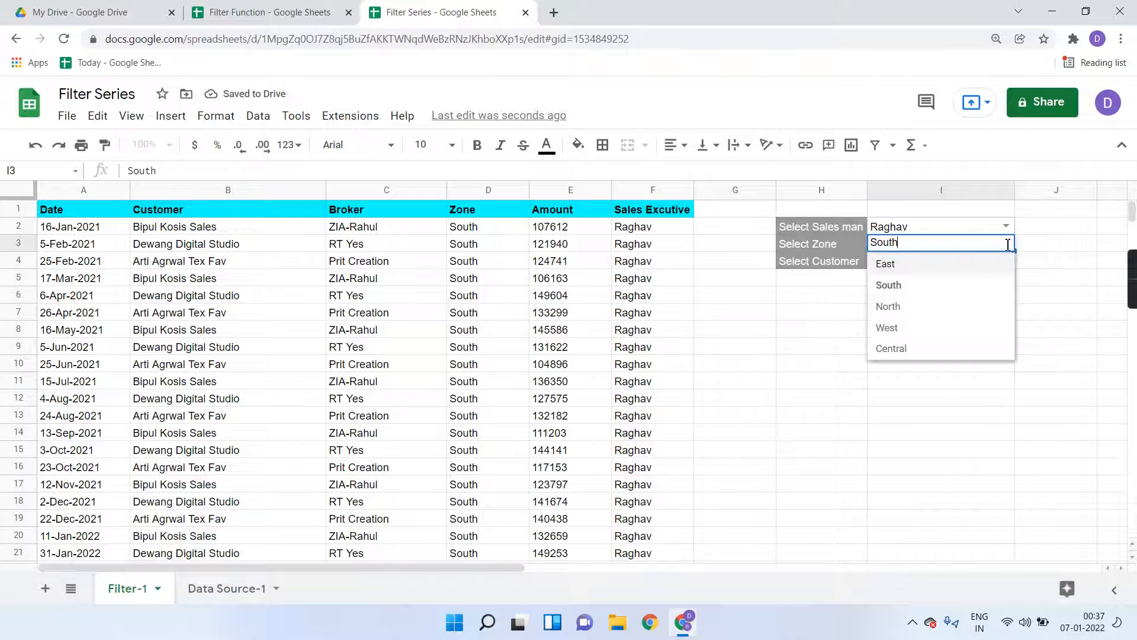
pyautogui.click(929, 356)
pyautogui.scroll(-2, 533, 398)
pyautogui.scroll(2, 533, 398)
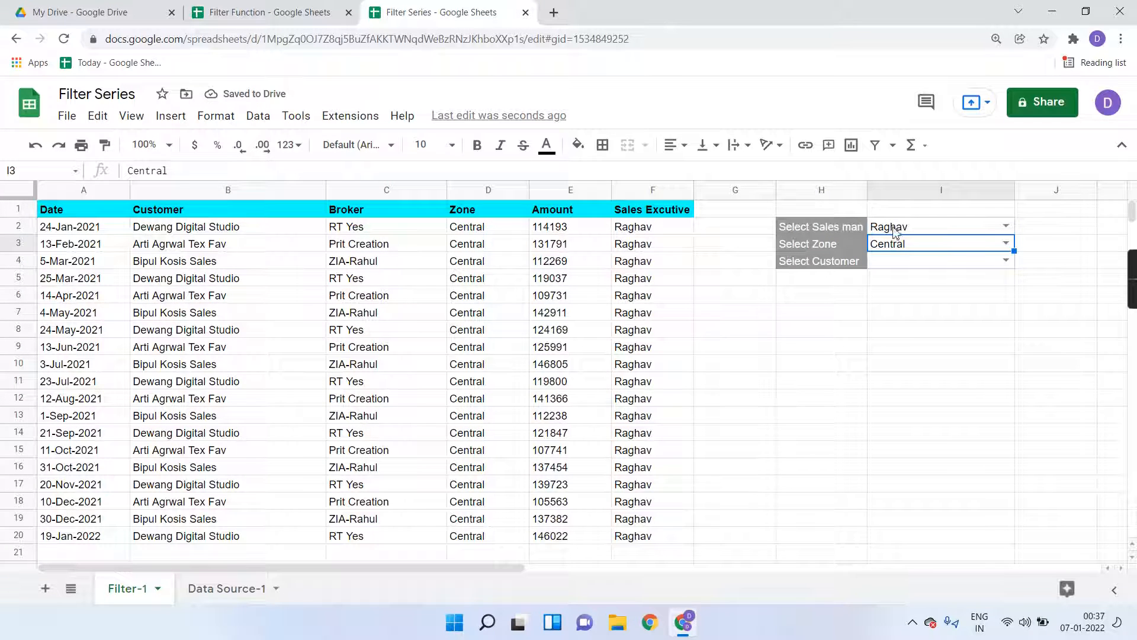
# - Clear the Select Zone cell I3 and compare the filtered output with the blank Zone cells on Data Source-1
pyautogui.press('Delete')
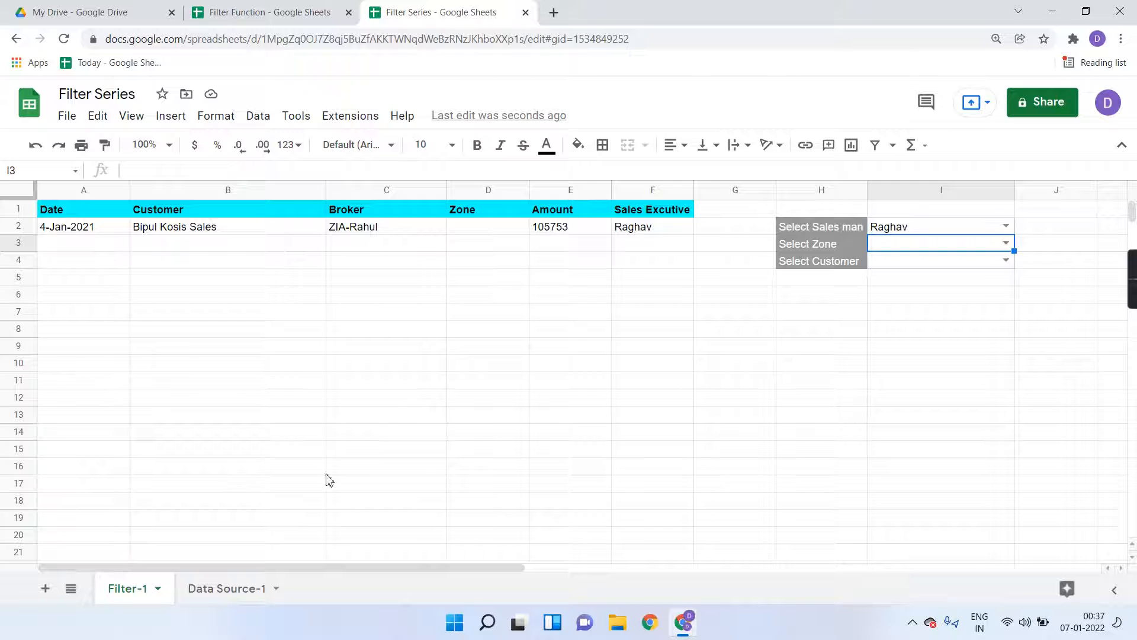
pyautogui.click(247, 588)
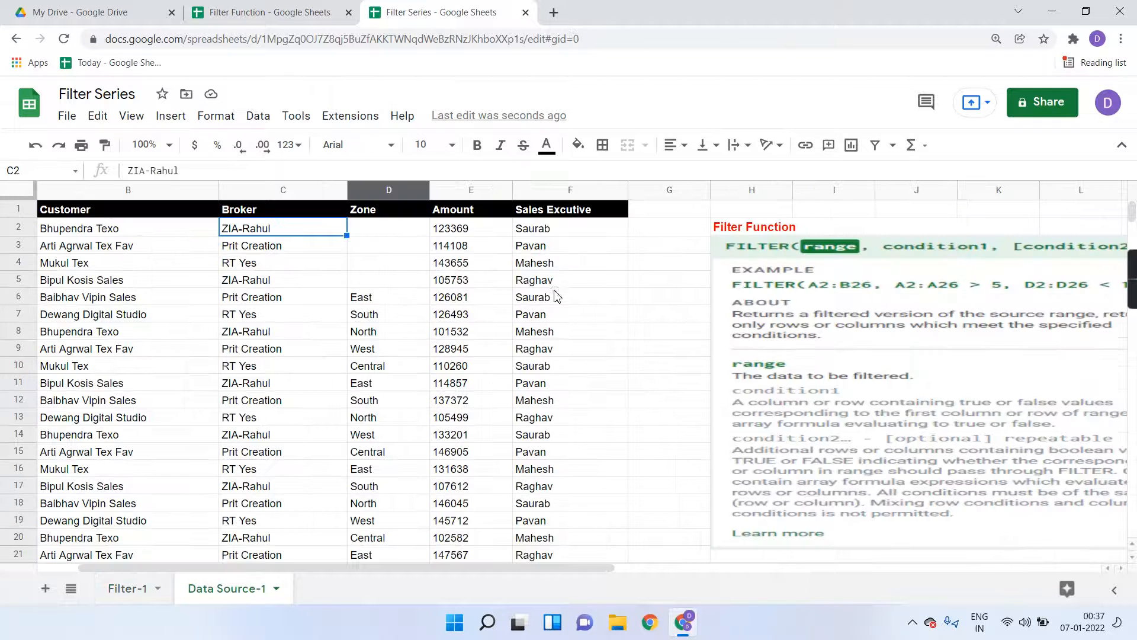
pyautogui.click(543, 229)
pyautogui.click(396, 231)
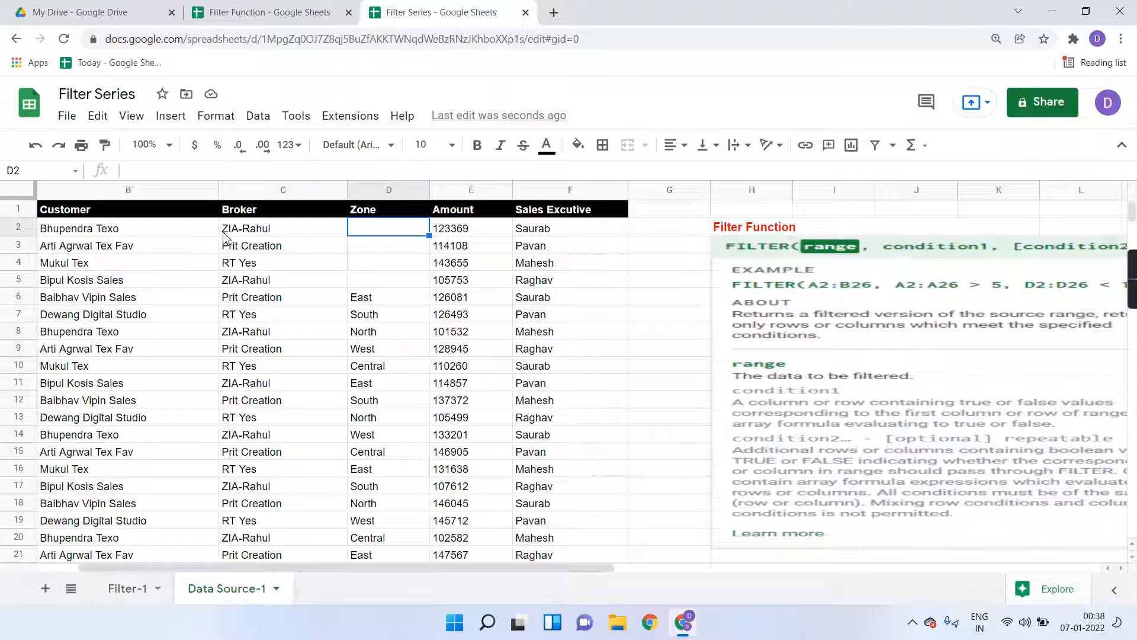
pyautogui.click(126, 588)
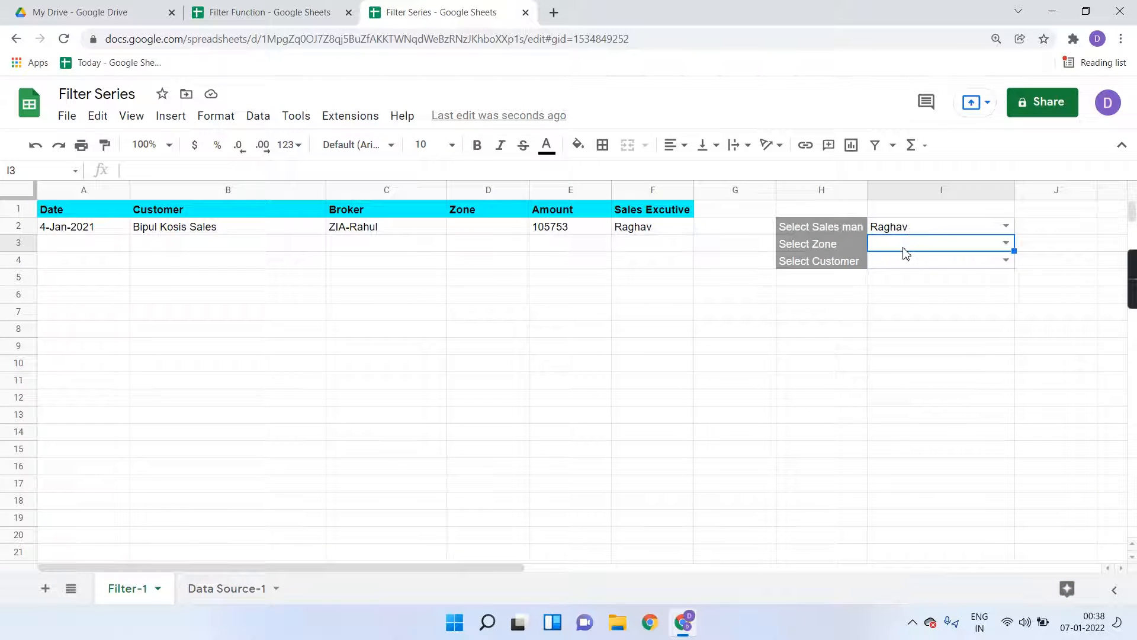
# - Enter SSS as the Zone in D5 on Data Source-1 and check the filter output on Filter-1
pyautogui.click(237, 589)
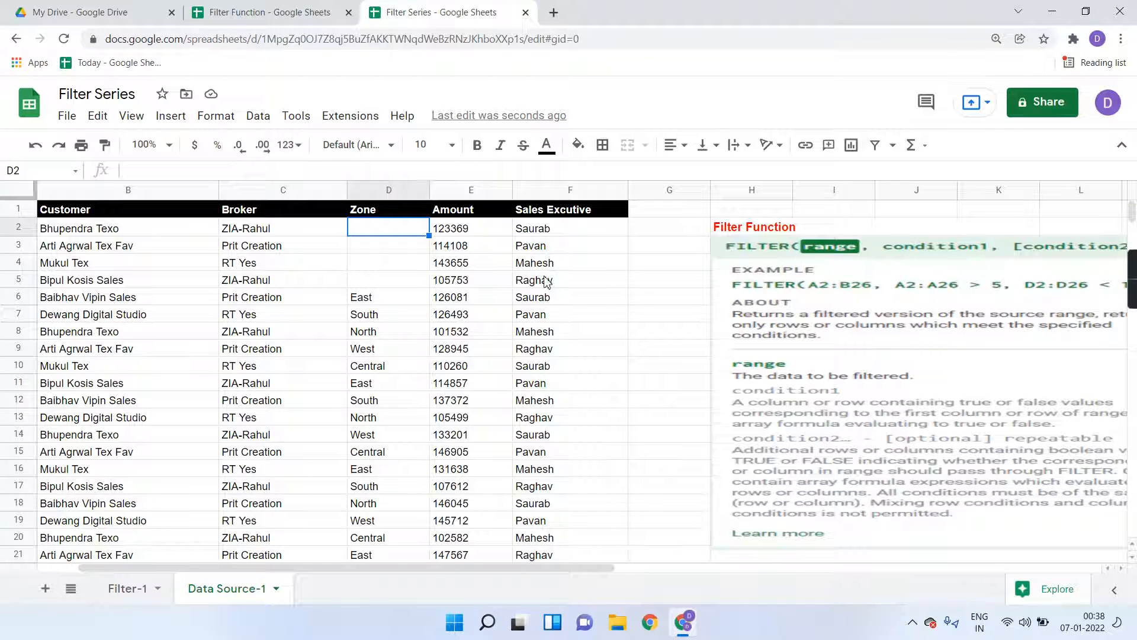
pyautogui.click(546, 282)
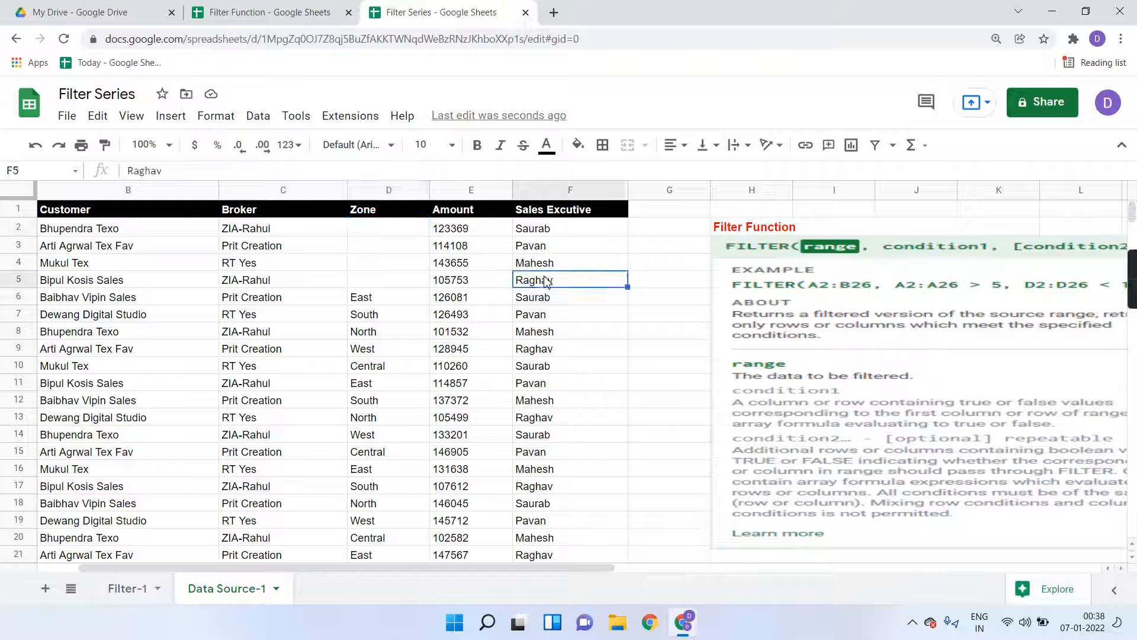
pyautogui.click(379, 283)
pyautogui.write('SSS')
pyautogui.press('Return')
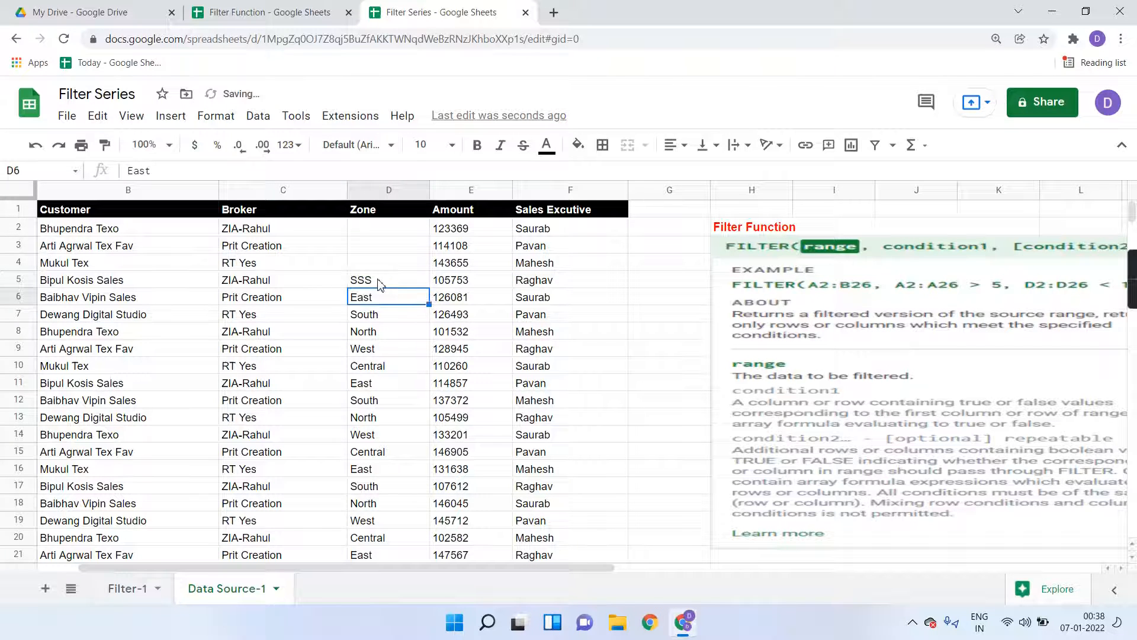
pyautogui.click(140, 589)
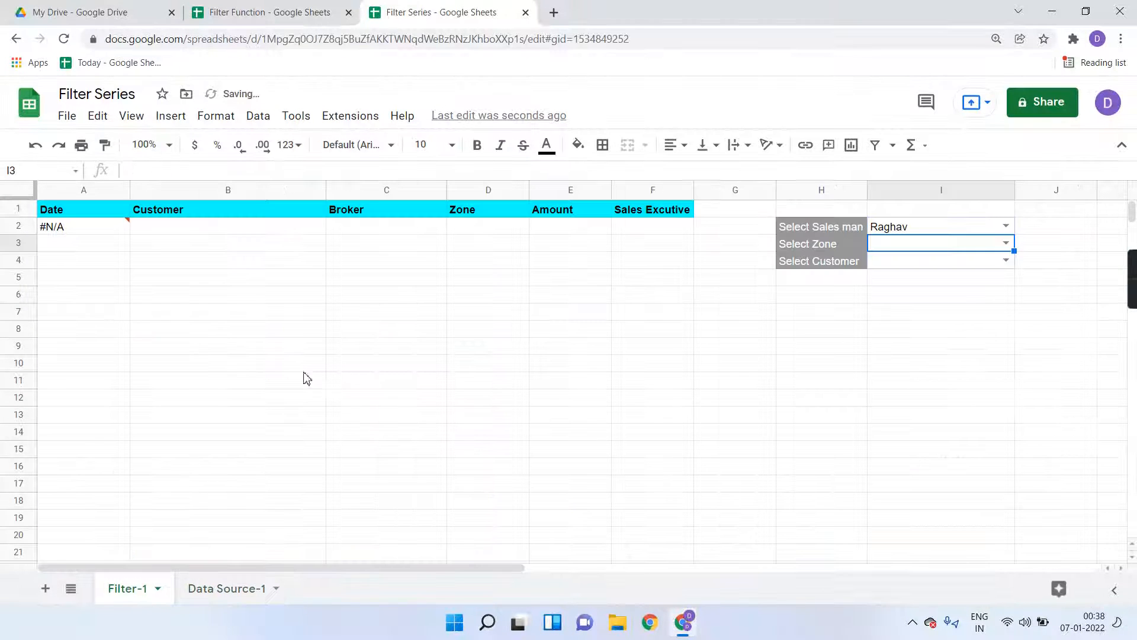
# - Clear the test zone from D5 on Data Source-1 and recheck the filter output on Filter-1
pyautogui.click(215, 597)
pyautogui.click(399, 283)
pyautogui.press('Delete')
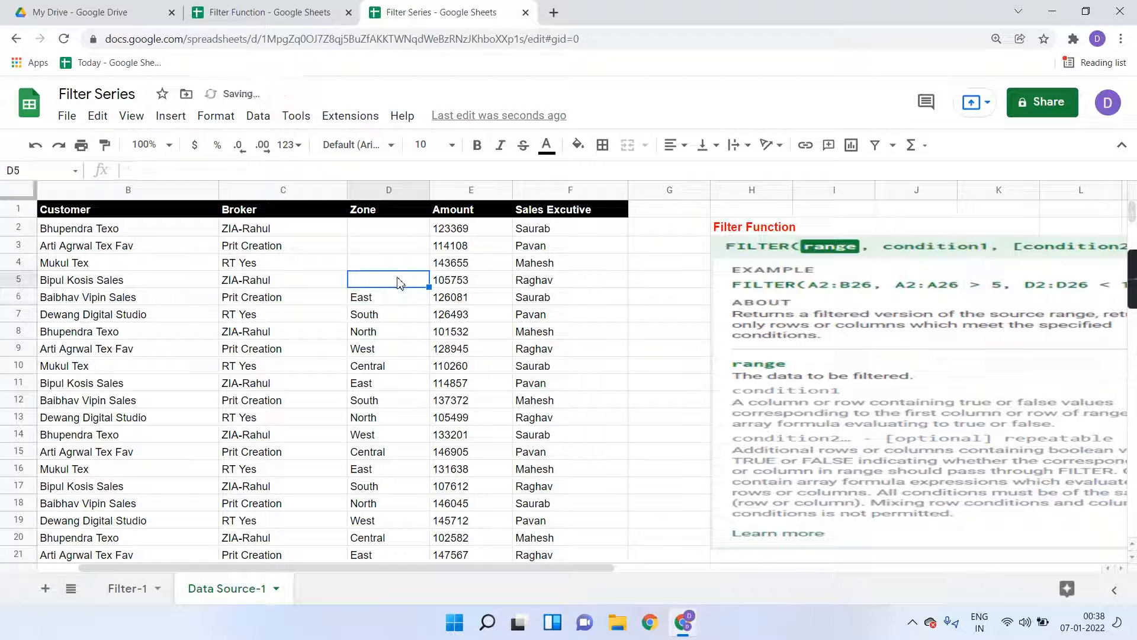
pyautogui.click(143, 587)
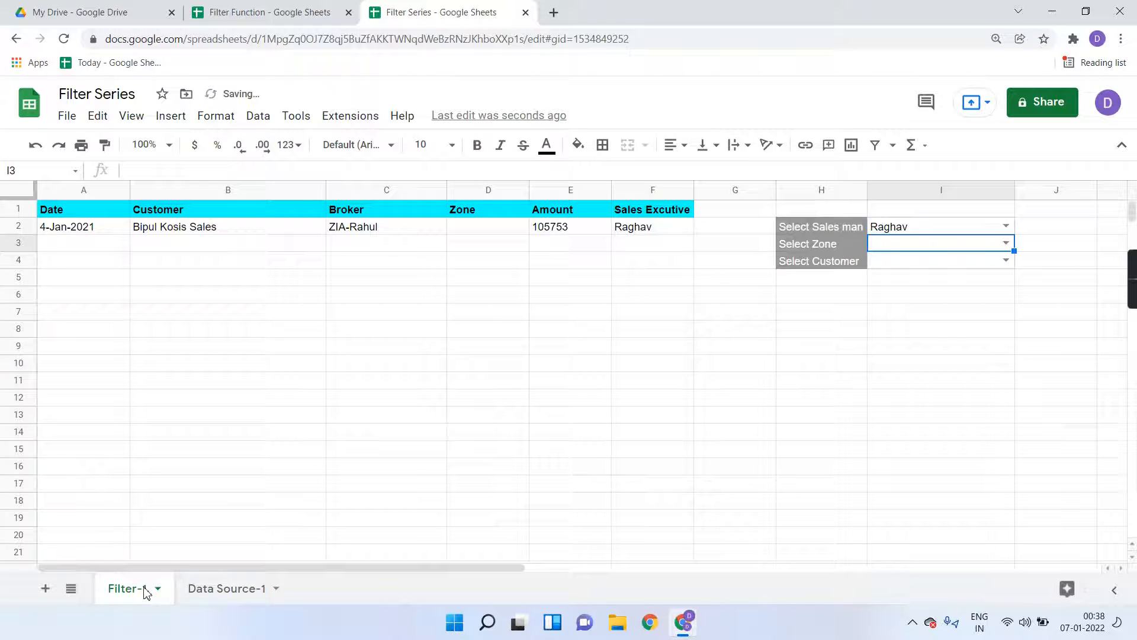
# - Review the two-condition formula in A2 on Filter-1 against the columns of Data Source-1
pyautogui.click(89, 229)
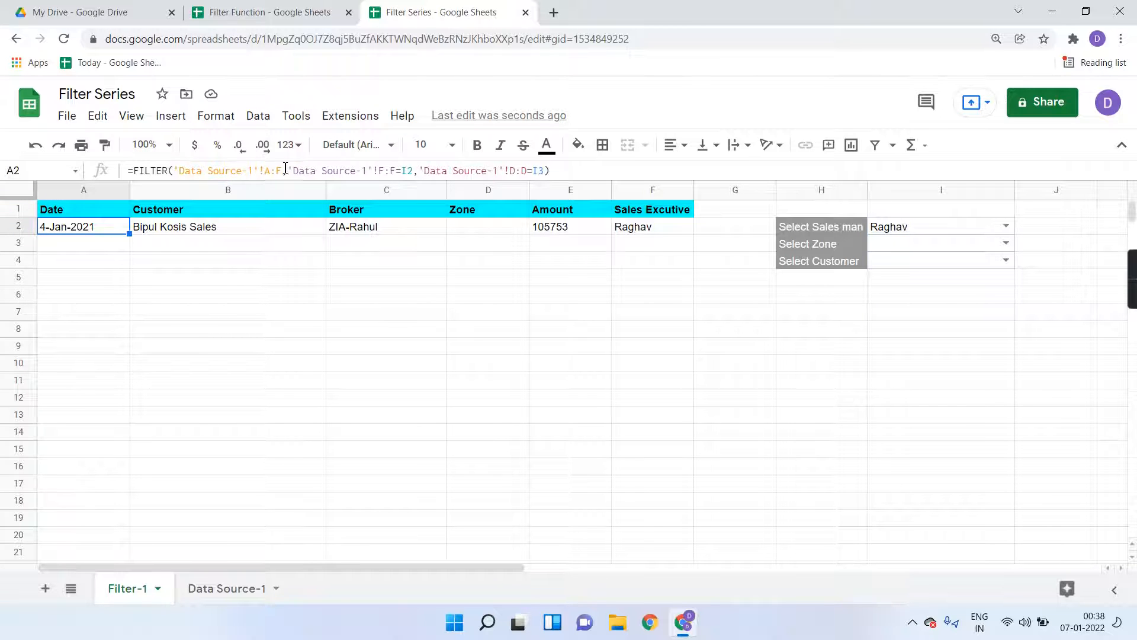
pyautogui.click(231, 588)
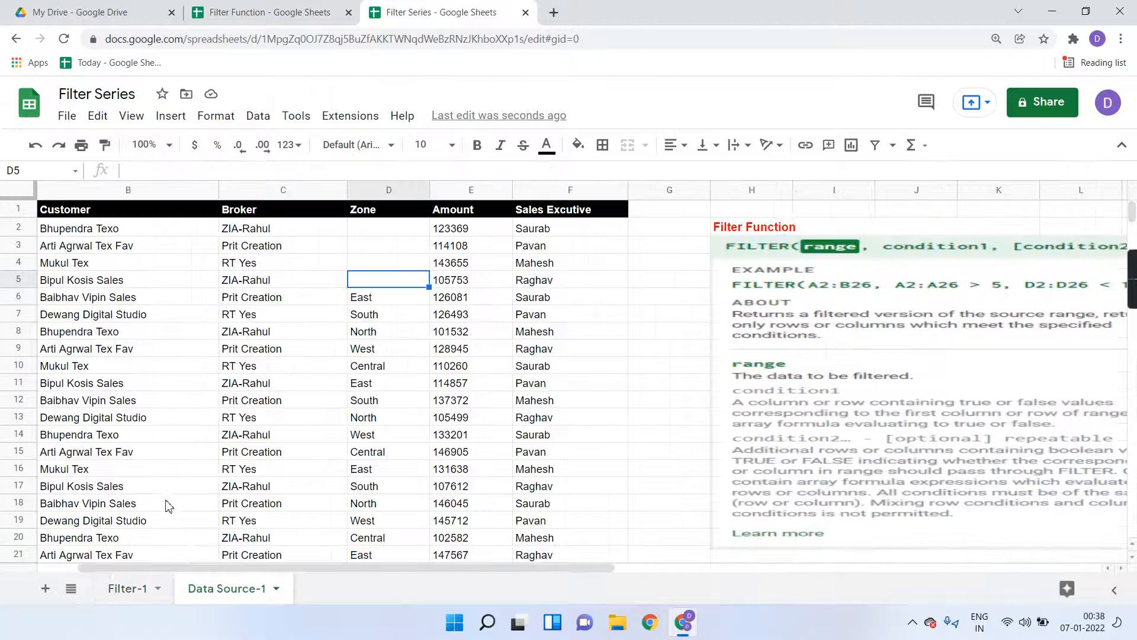
pyautogui.scroll(-2, 184, 313)
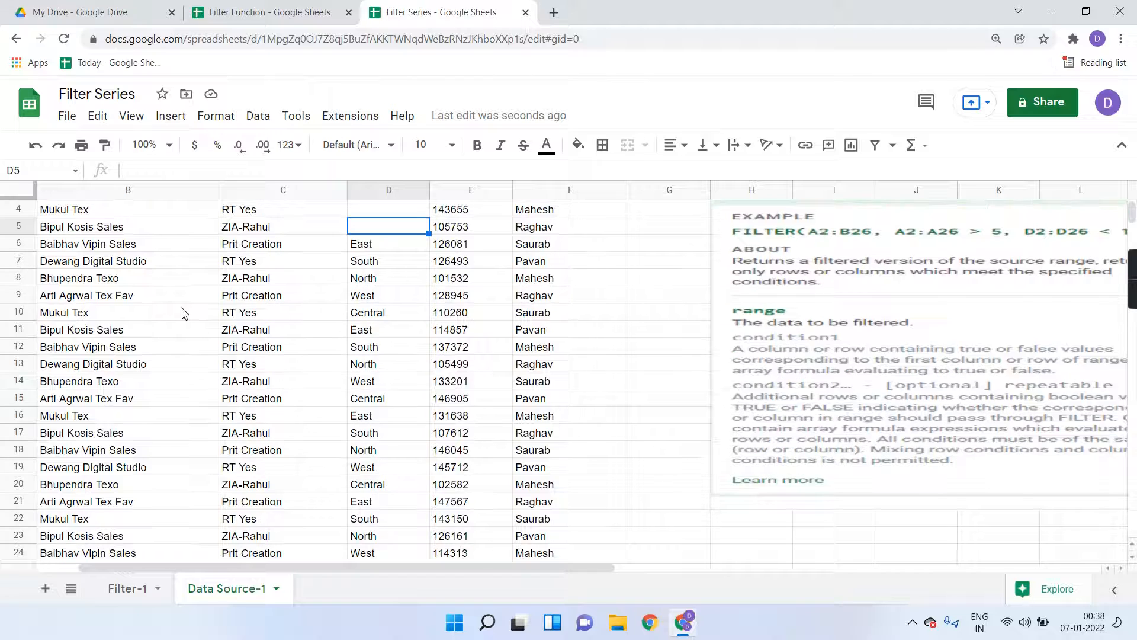
pyautogui.scroll(2, 190, 381)
pyautogui.hscroll(-2, 190, 381)
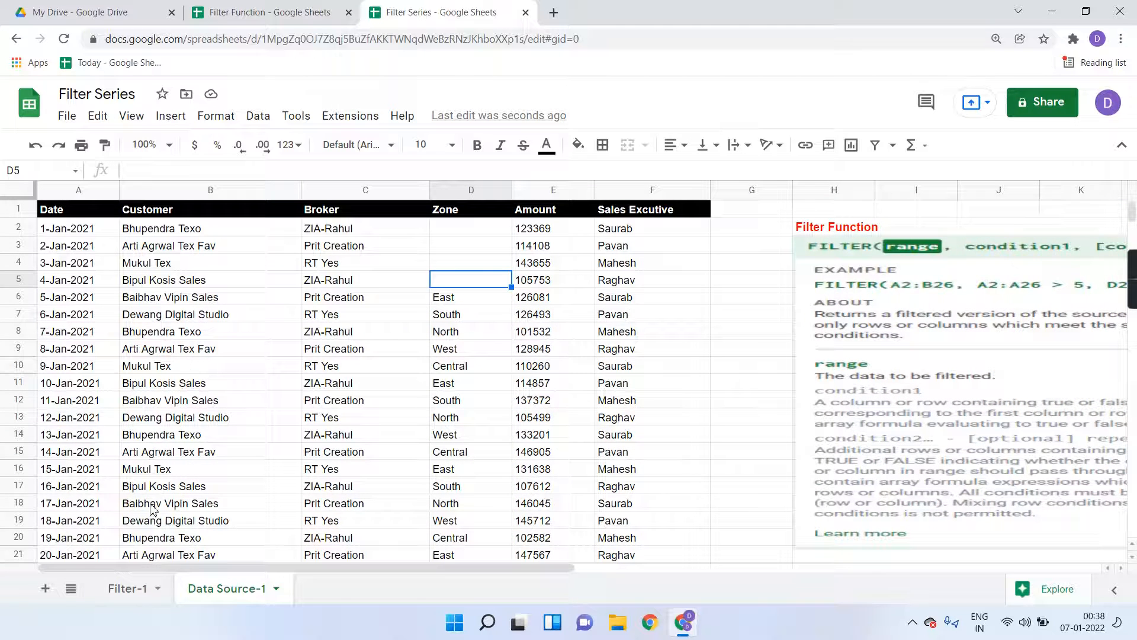
# - Compare the filtered output and formula conditions on Filter-1 with the Zone column and its blank cells on Data Source-1
pyautogui.click(135, 589)
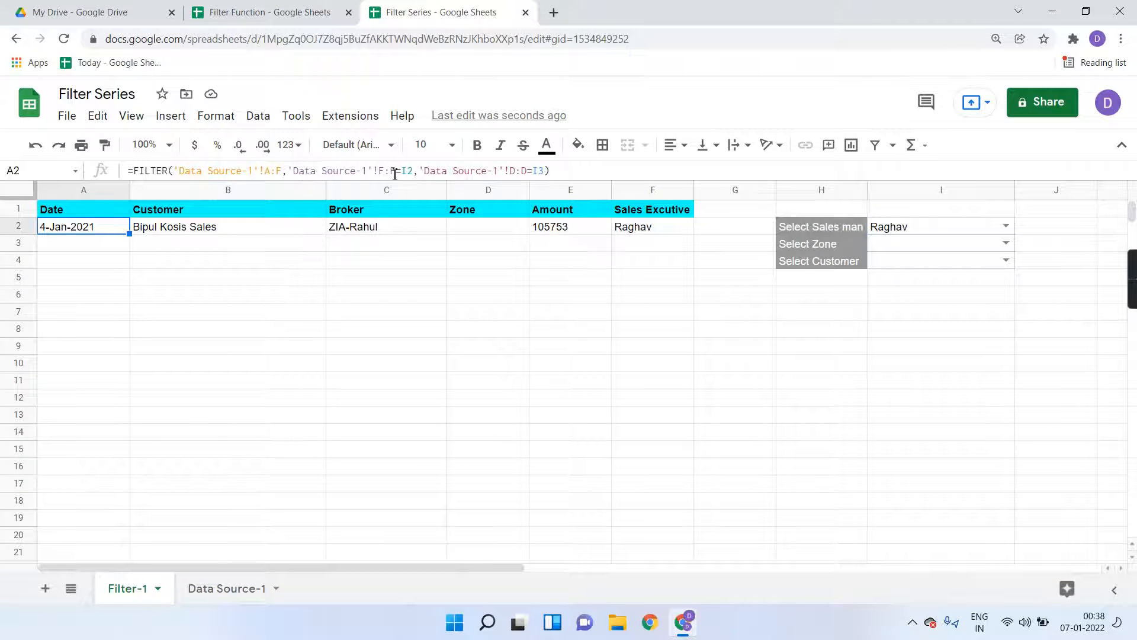
pyautogui.click(225, 588)
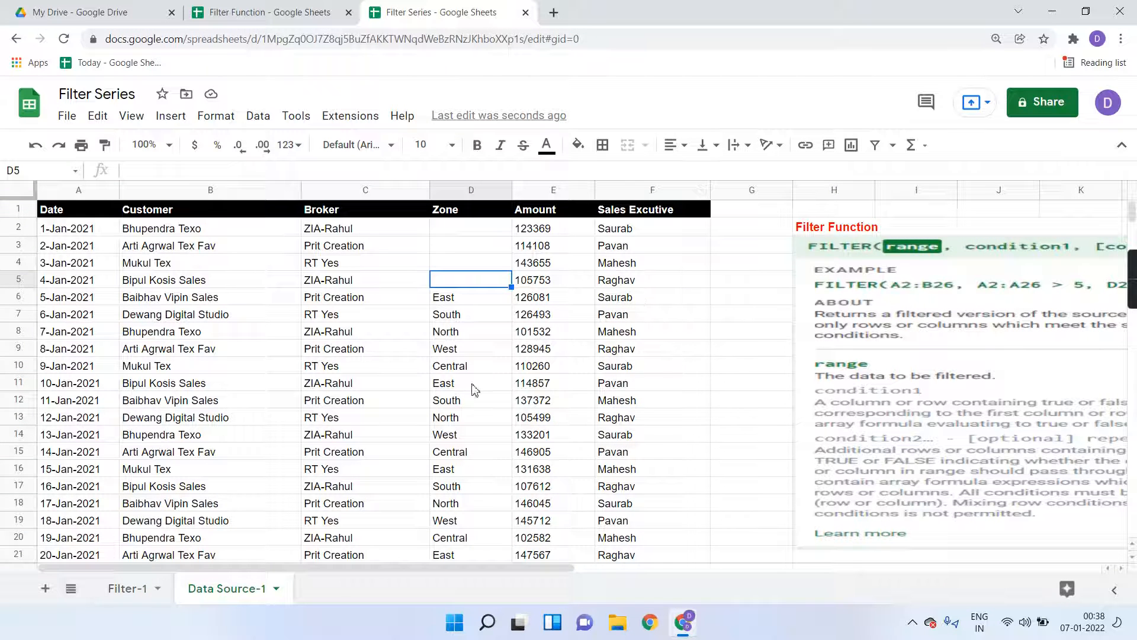
pyautogui.click(146, 588)
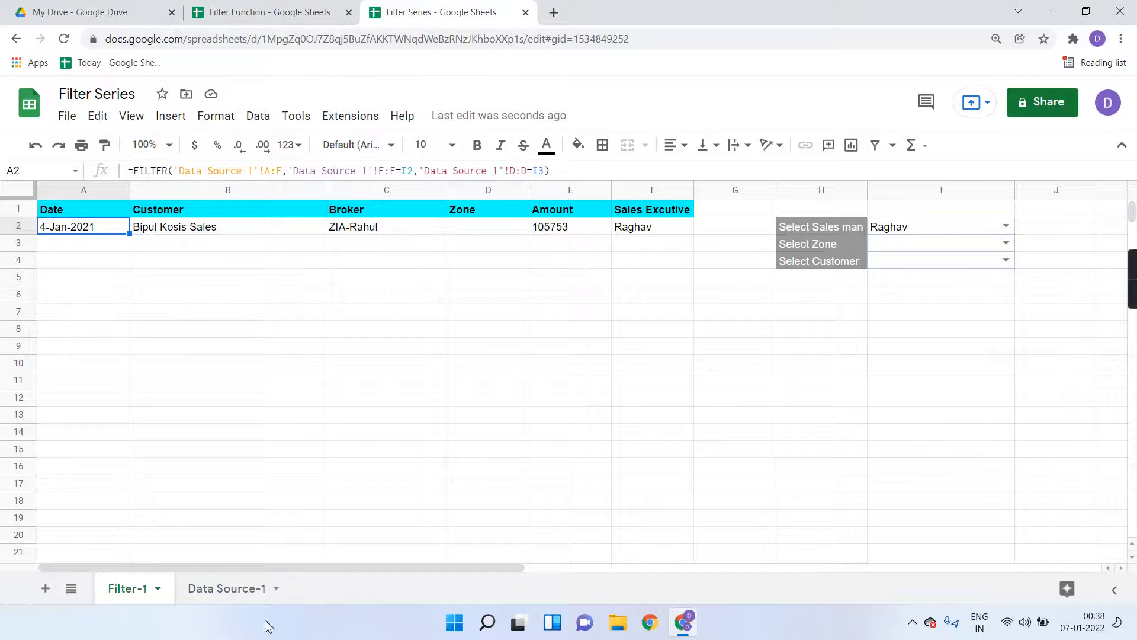
pyautogui.click(244, 587)
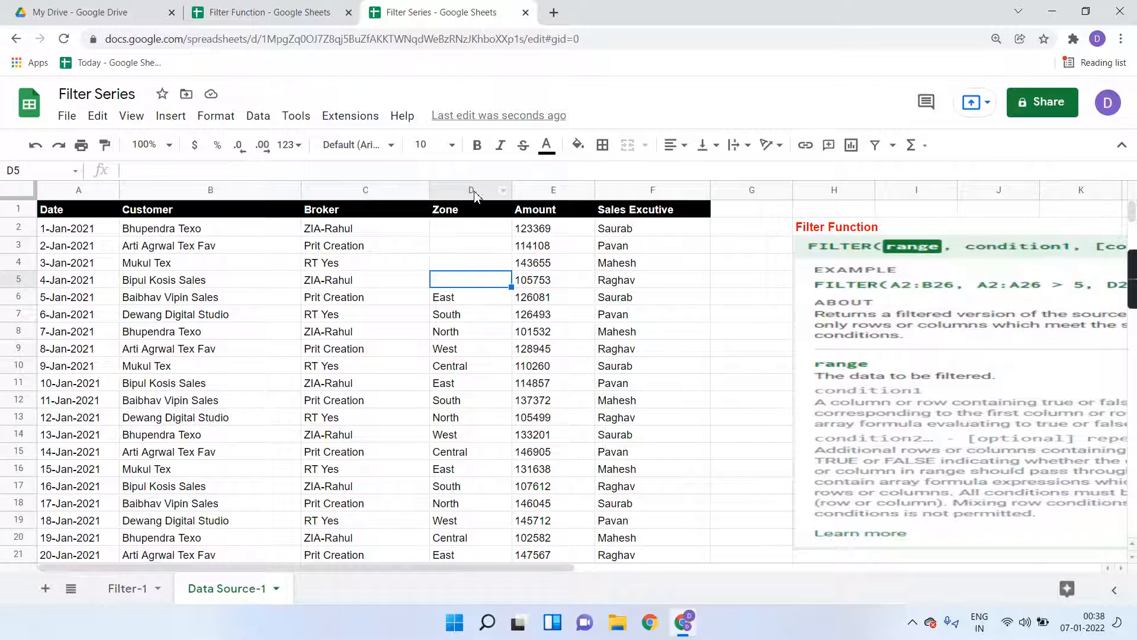
pyautogui.click(136, 596)
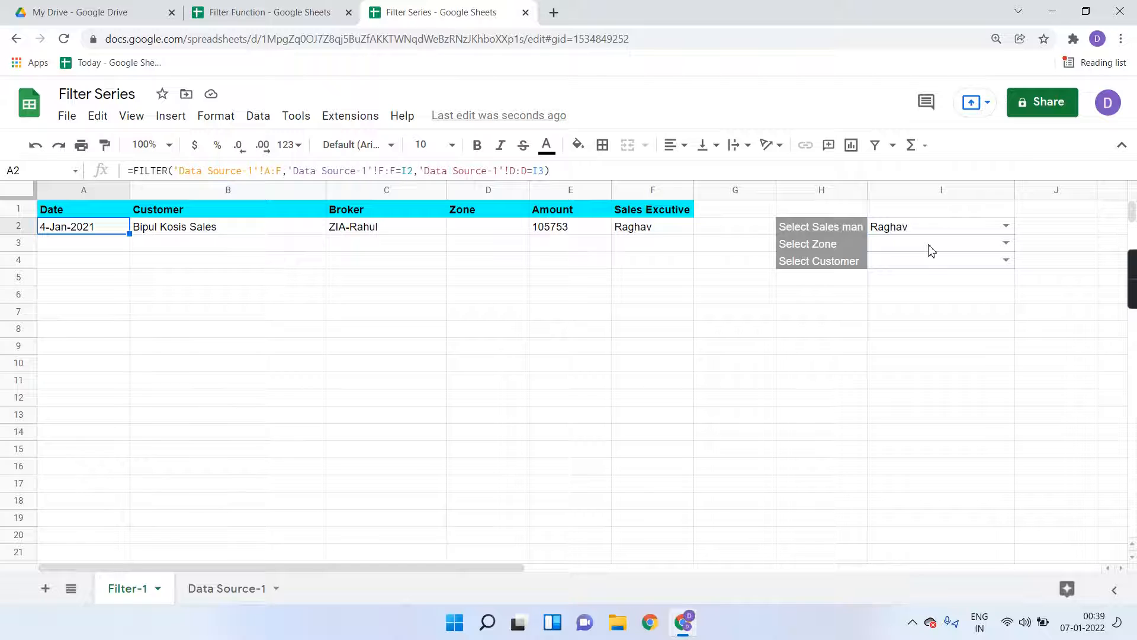
# - Set the Select Zone cell I3 on Filter-1 to North and look through the filtered rows
pyautogui.click(1006, 243)
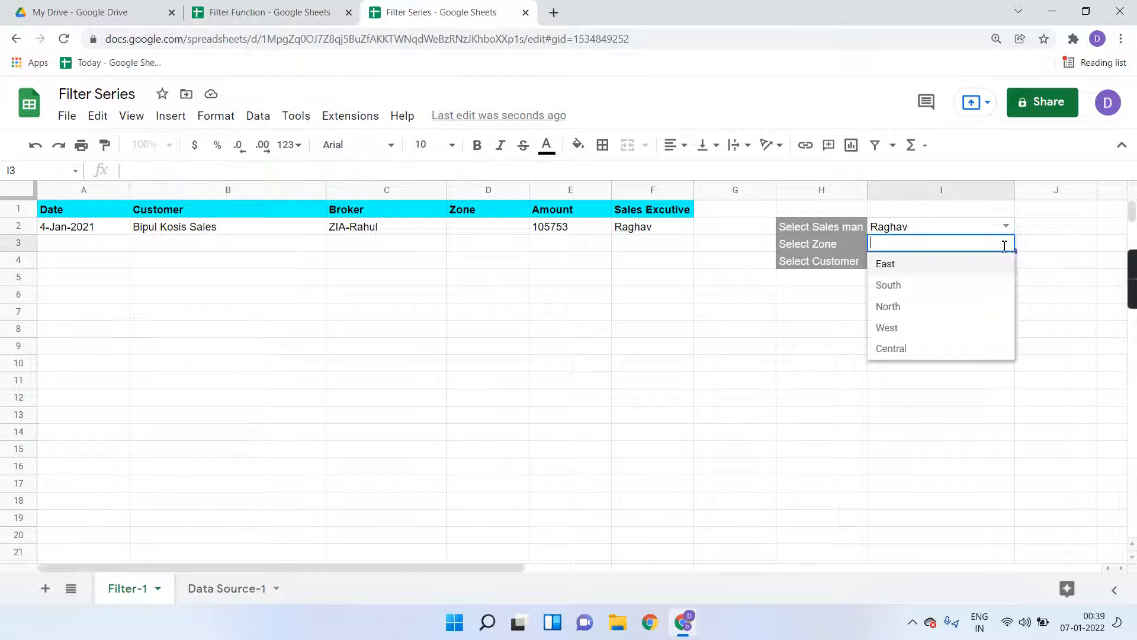
pyautogui.click(922, 319)
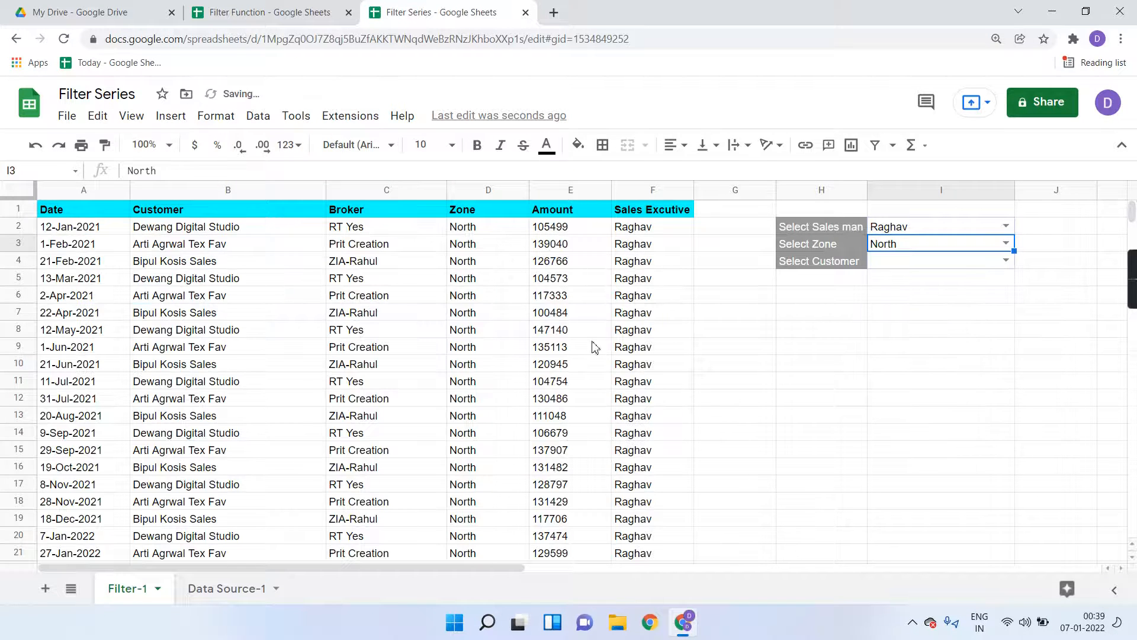
pyautogui.scroll(-10, 561, 358)
pyautogui.scroll(10, 561, 358)
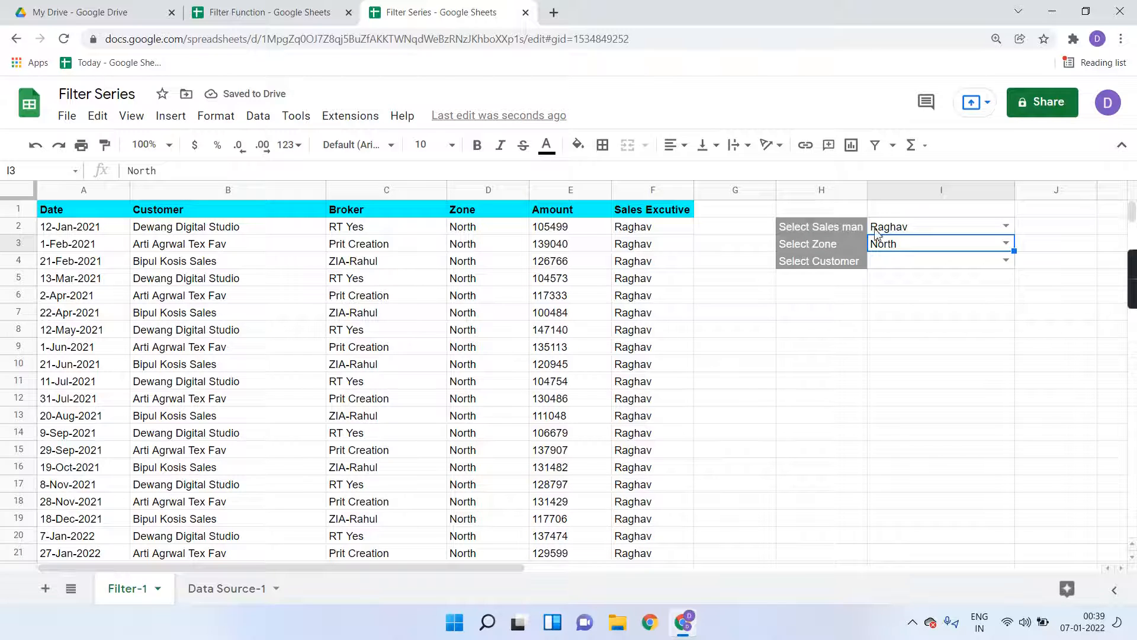
pyautogui.click(886, 230)
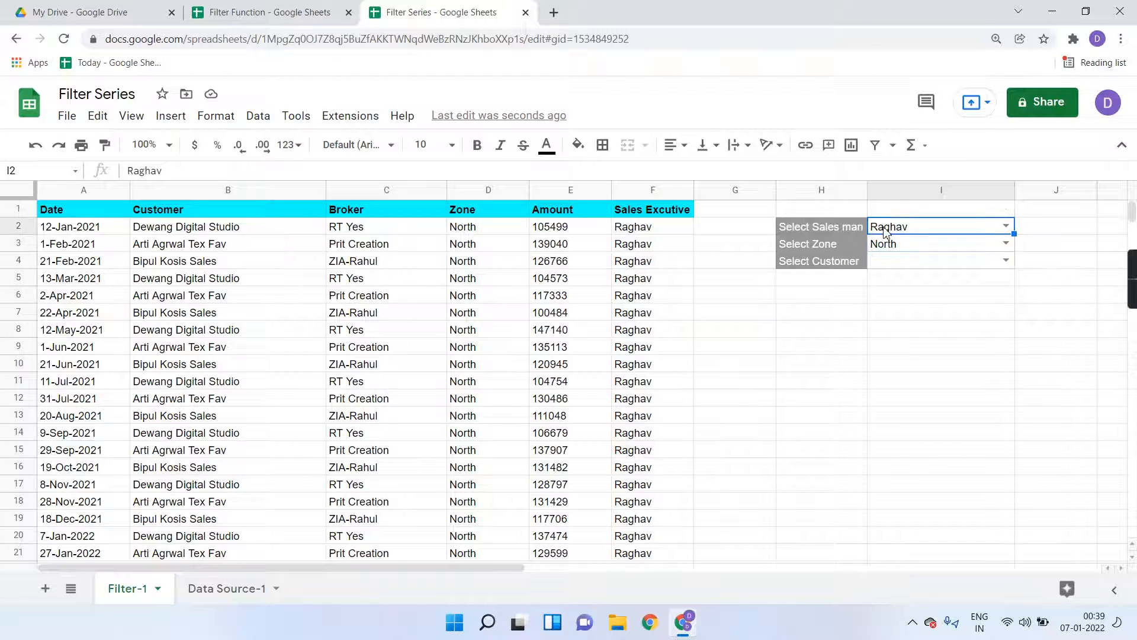
# - Add a third condition to the FILTER formula in A2, matching 'Data Source-1'!B:B to the Select Customer cell I4
pyautogui.click(111, 231)
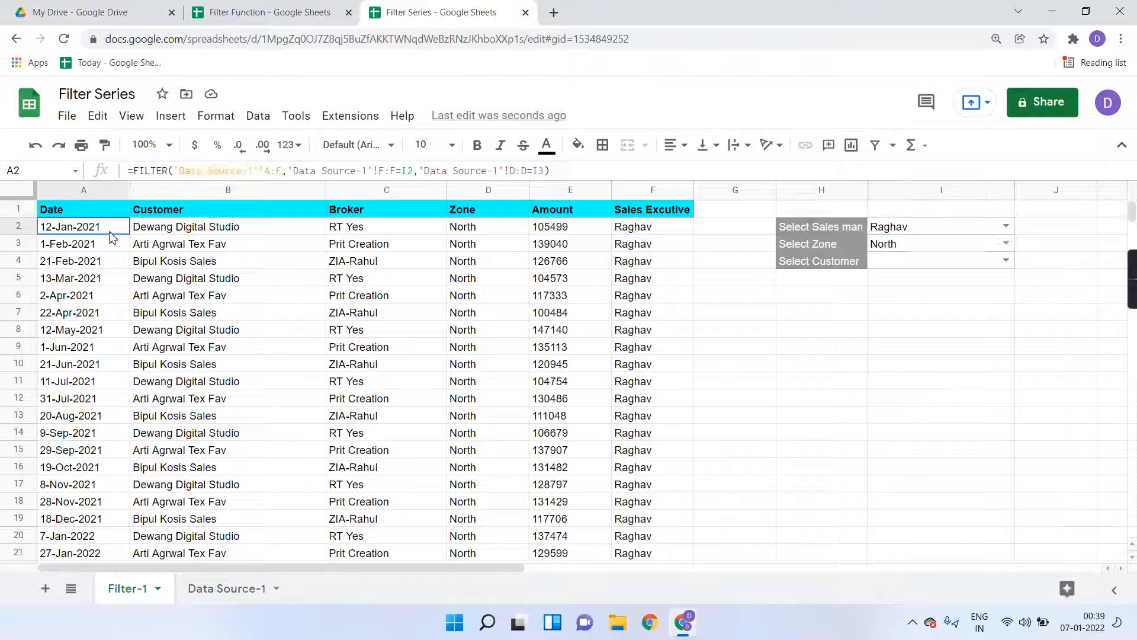
pyautogui.click(604, 167)
pyautogui.press('BackSpace')
pyautogui.write(',')
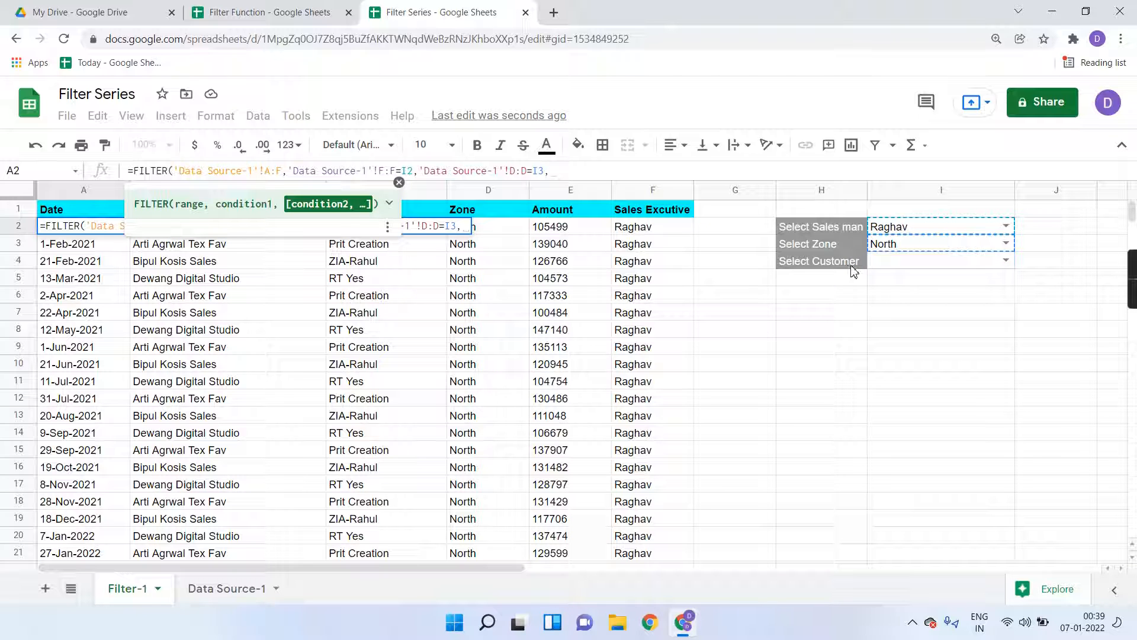
pyautogui.click(239, 588)
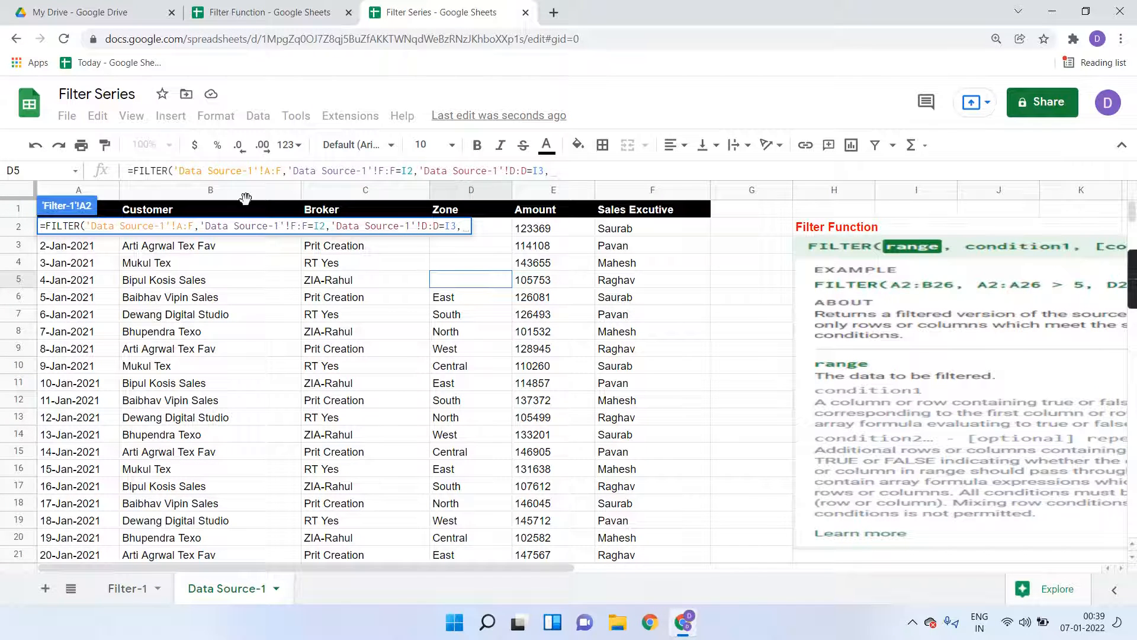
pyautogui.click(240, 191)
pyautogui.write('=')
pyautogui.click(131, 598)
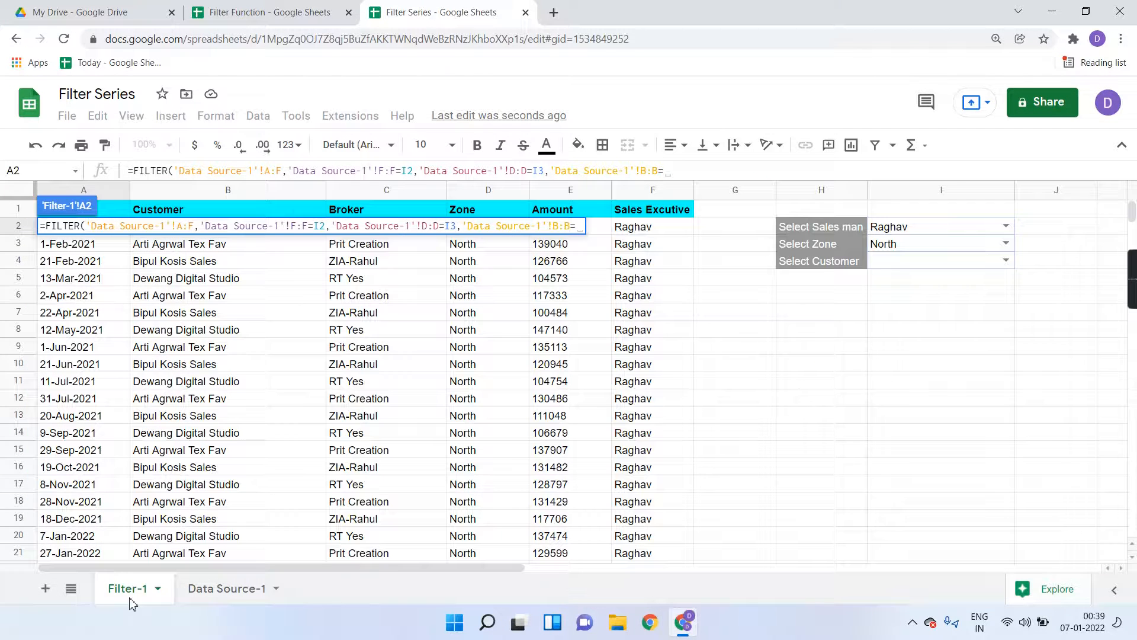
pyautogui.click(948, 267)
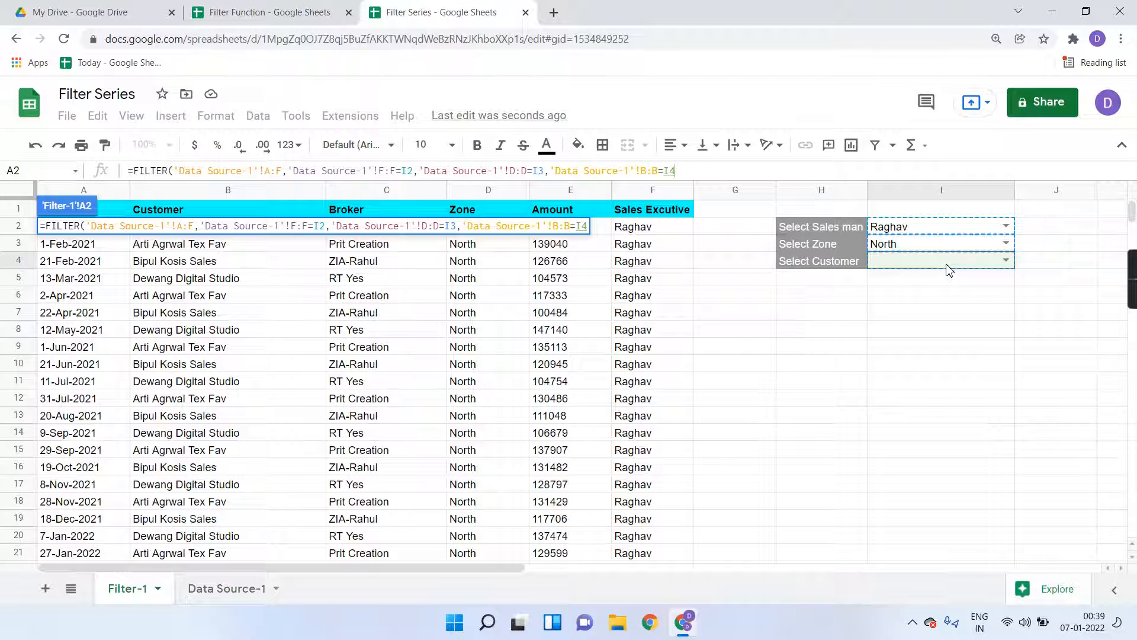
pyautogui.hotkey('ctrl', '-')
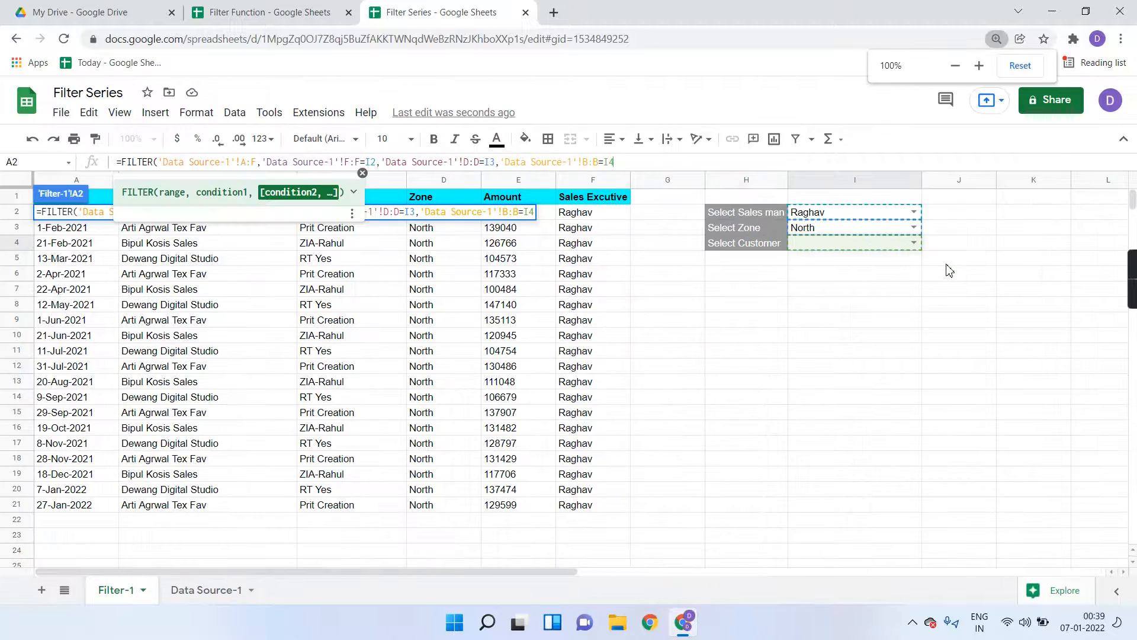
pyautogui.press('Return')
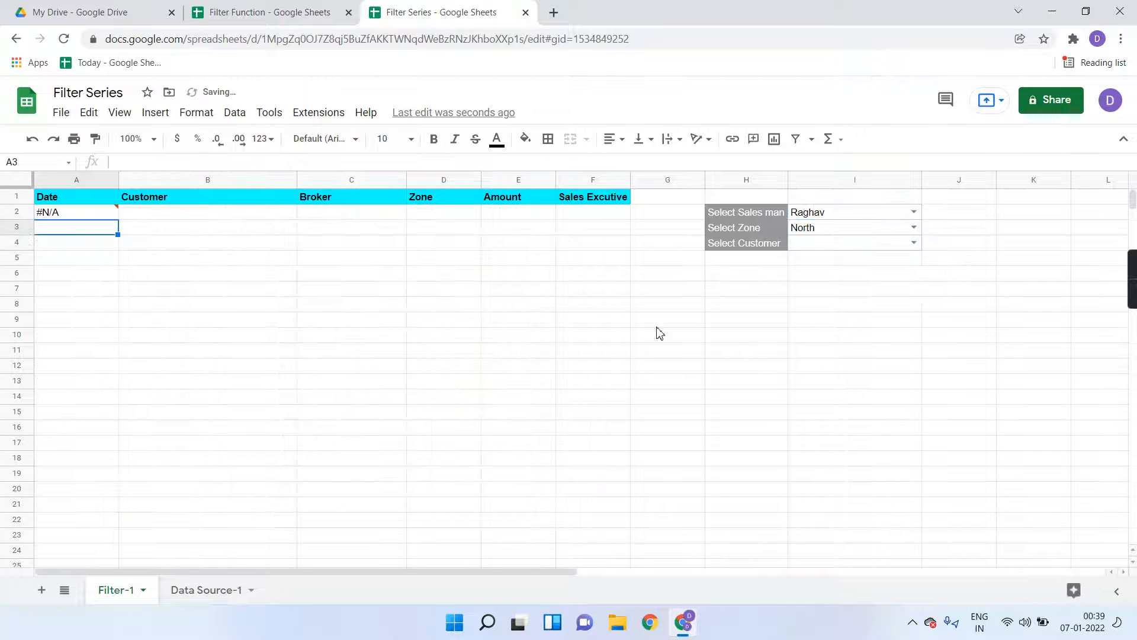
# - Set the Select Customer cell I4 to the second customer in its list
pyautogui.hotkey('ctrl', '+')
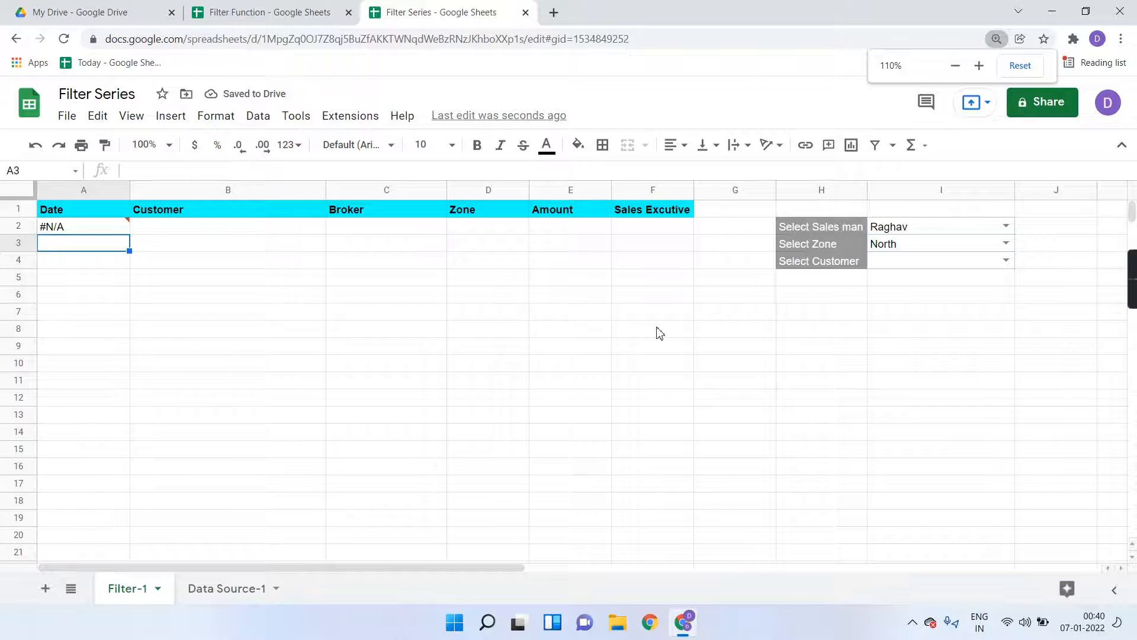
pyautogui.click(1006, 260)
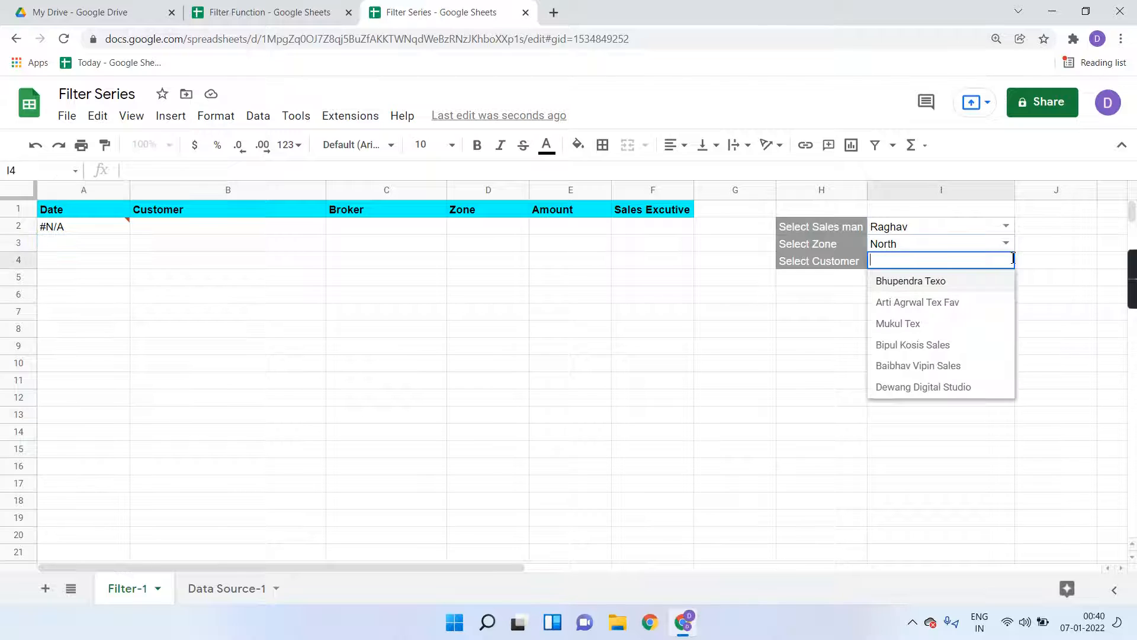
pyautogui.click(957, 302)
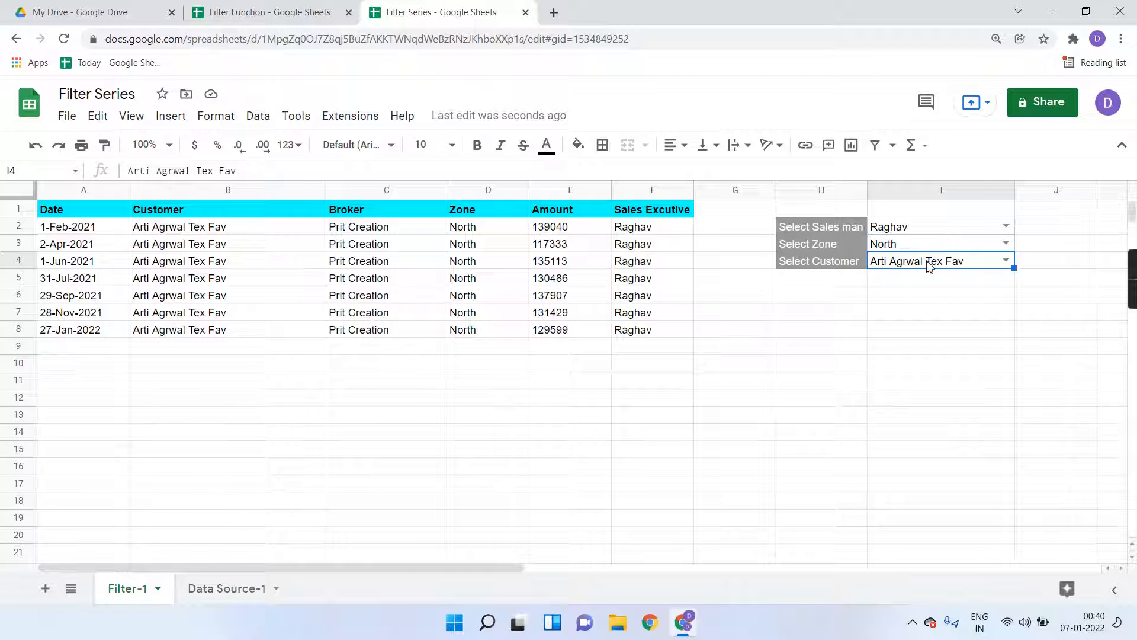
# - Review the three-condition formula in A2 and examine the dates and amounts of the customer's filtered records
pyautogui.click(70, 228)
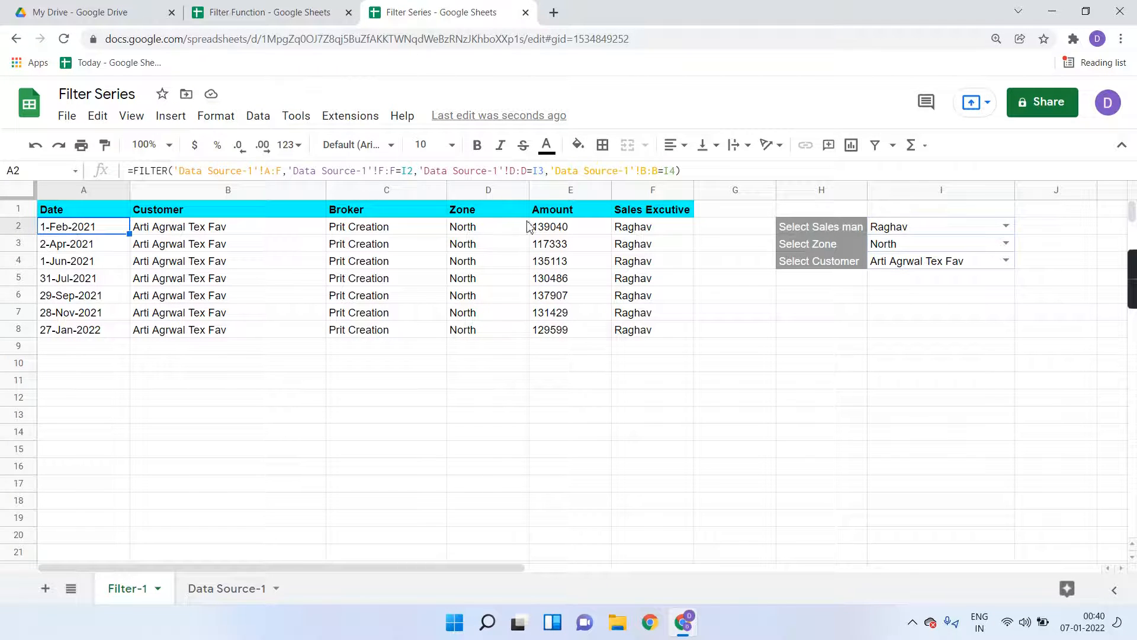
pyautogui.click(553, 230)
pyautogui.click(74, 249)
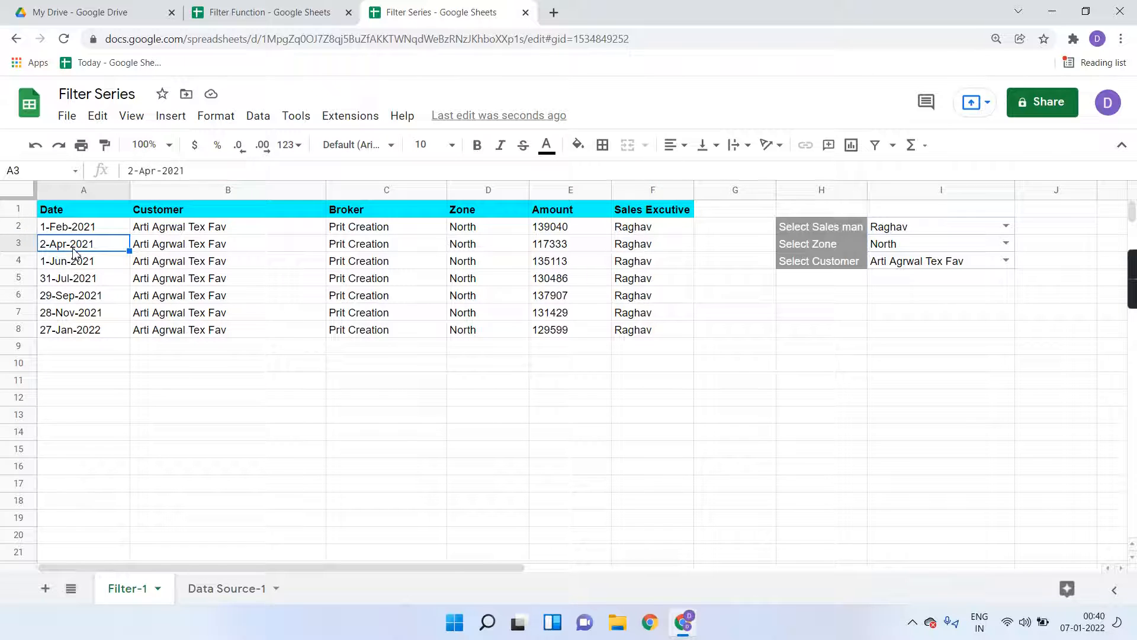
pyautogui.click(572, 232)
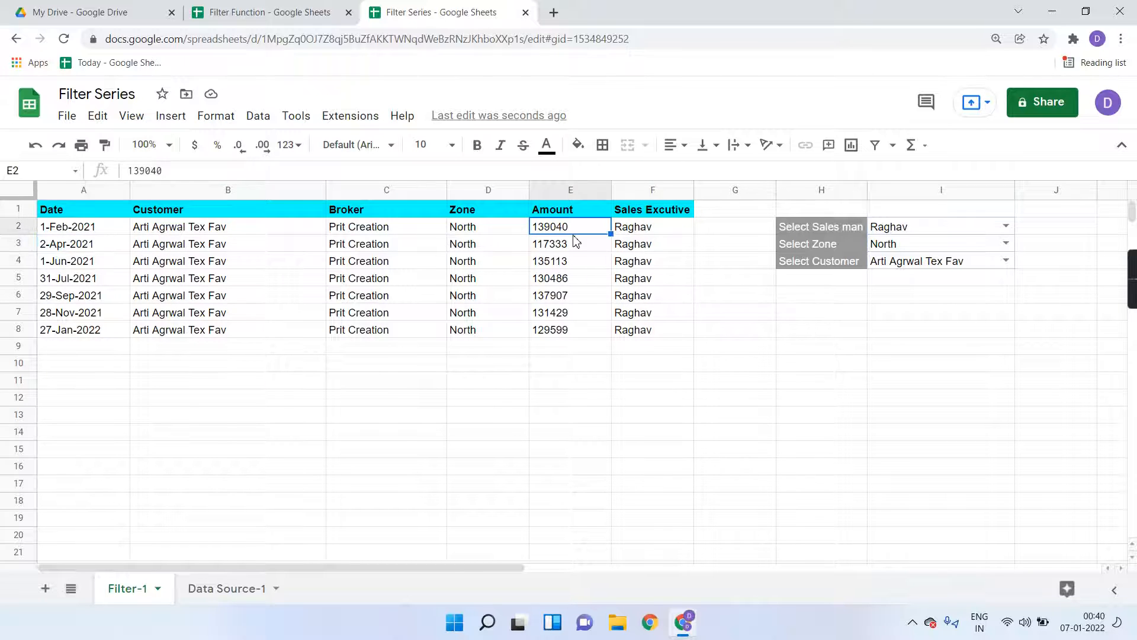
pyautogui.click(51, 262)
pyautogui.click(557, 263)
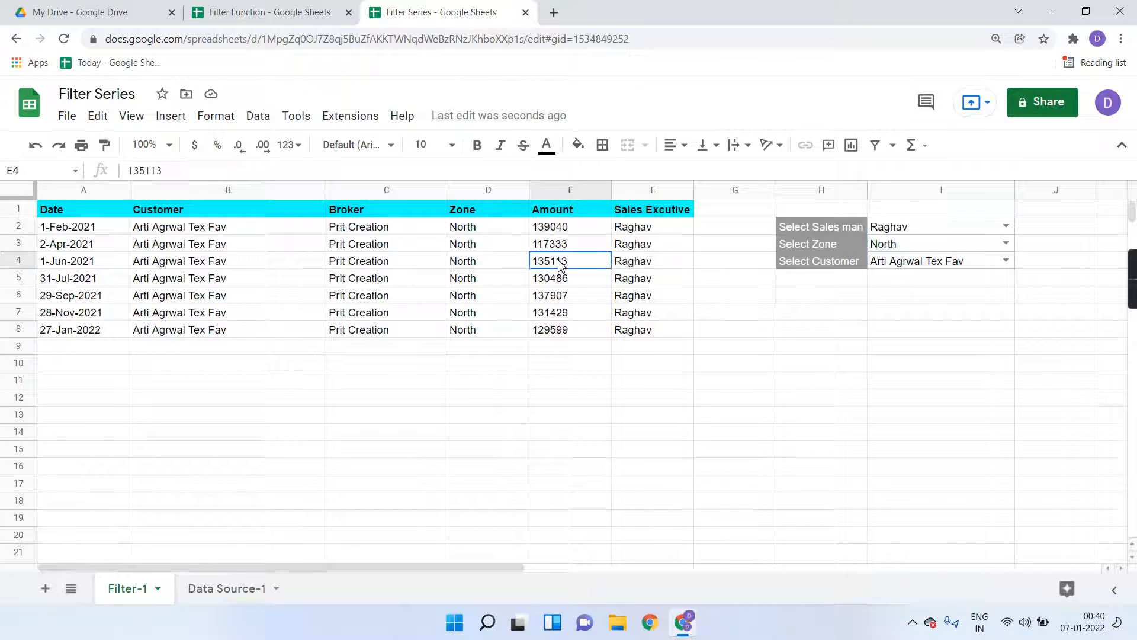
pyautogui.click(99, 285)
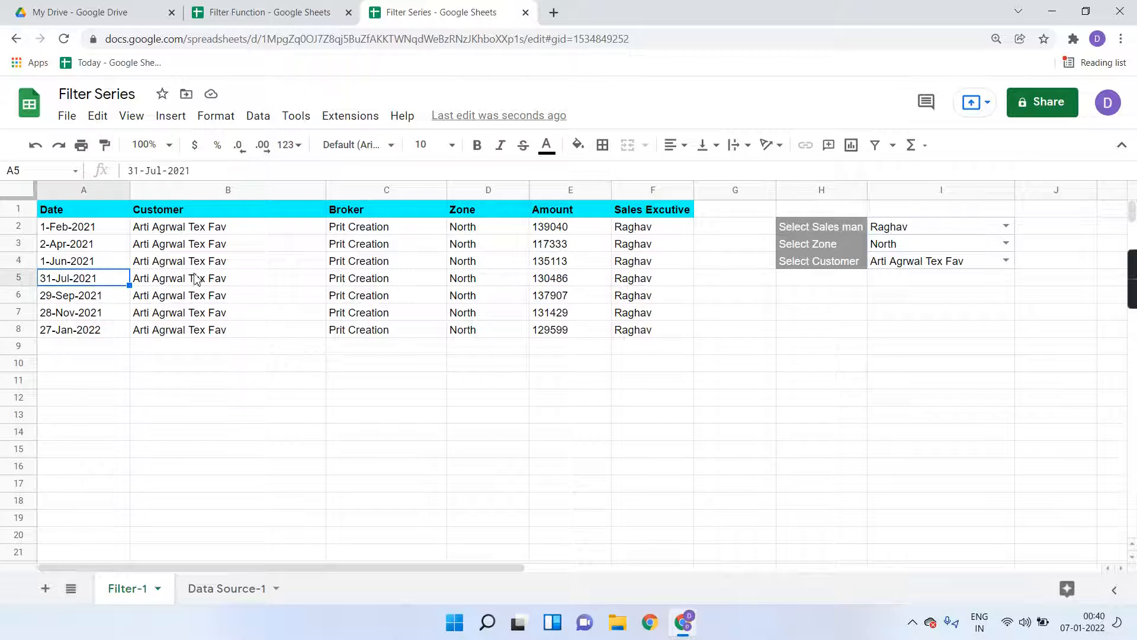
pyautogui.click(570, 284)
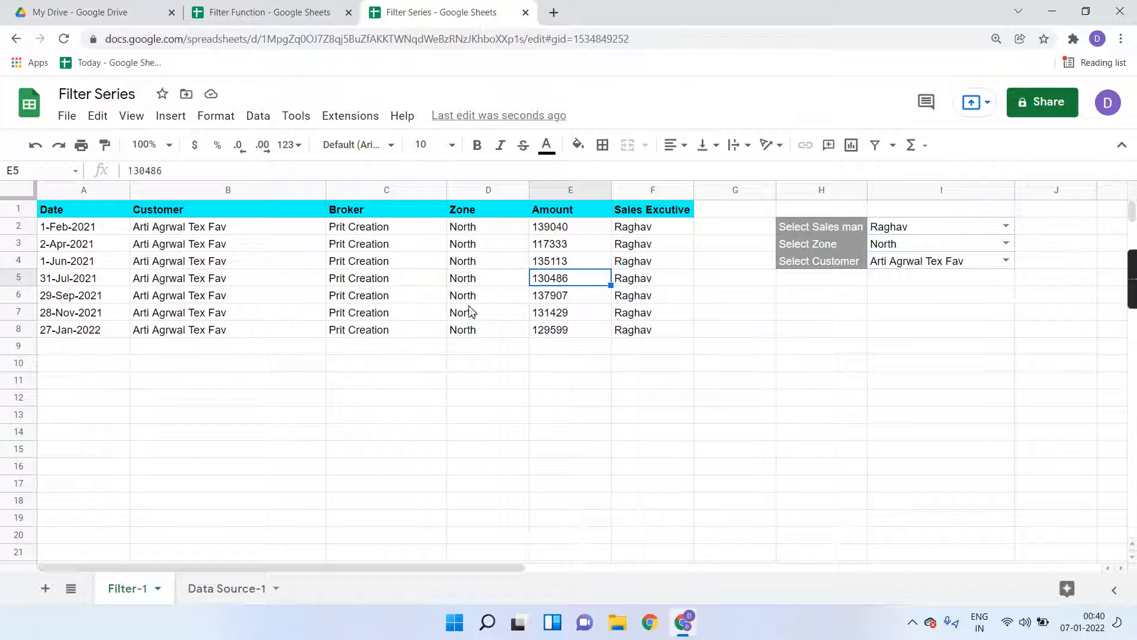
# - Change Select Customer in I4 to the fifth listed customer and Select Sales man in I2 to the third listed sales man
pyautogui.click(1005, 260)
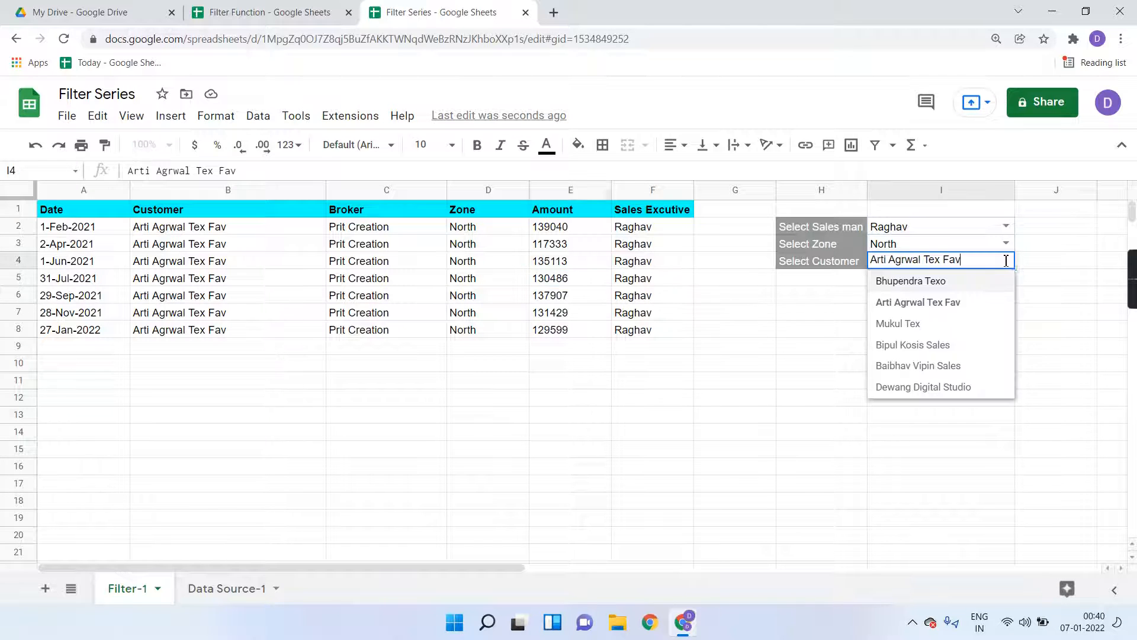
pyautogui.click(948, 367)
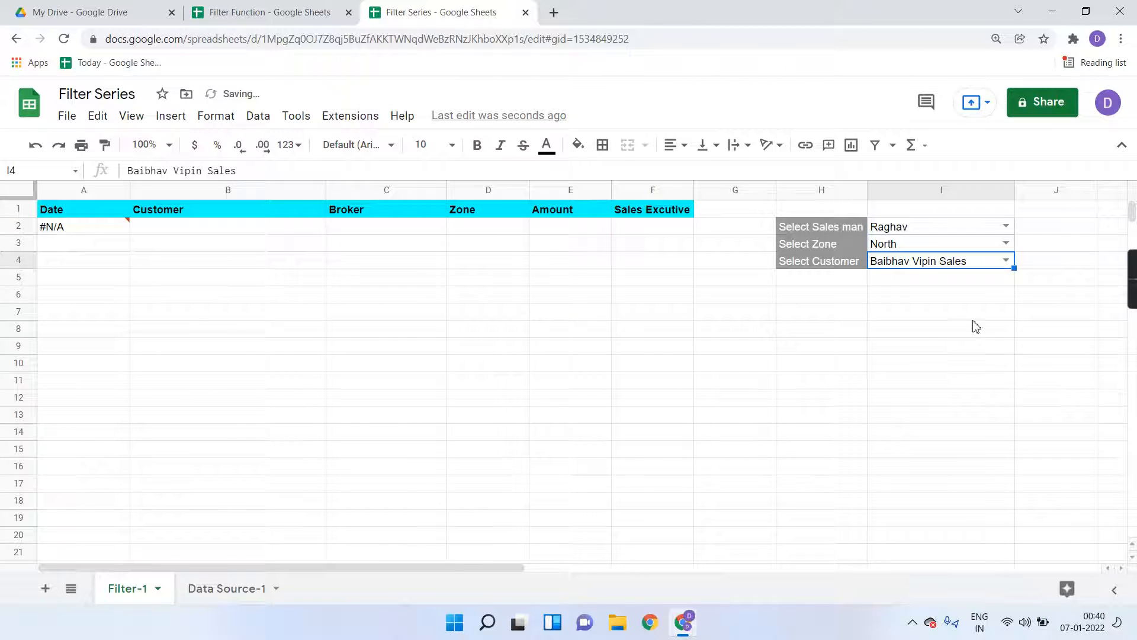
pyautogui.click(1007, 226)
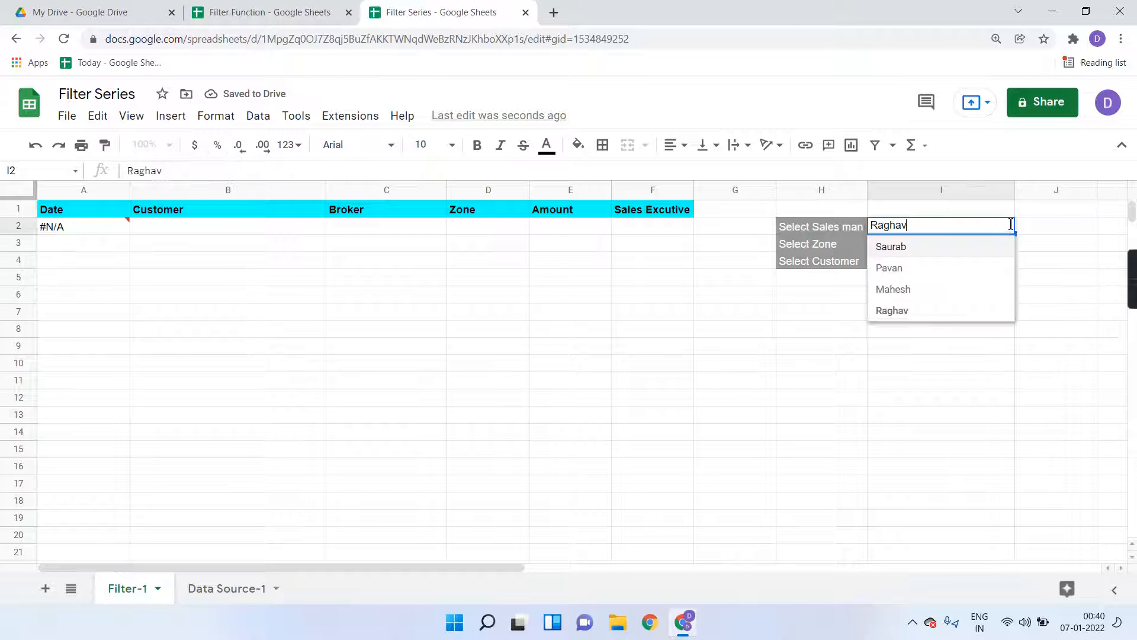
pyautogui.click(967, 267)
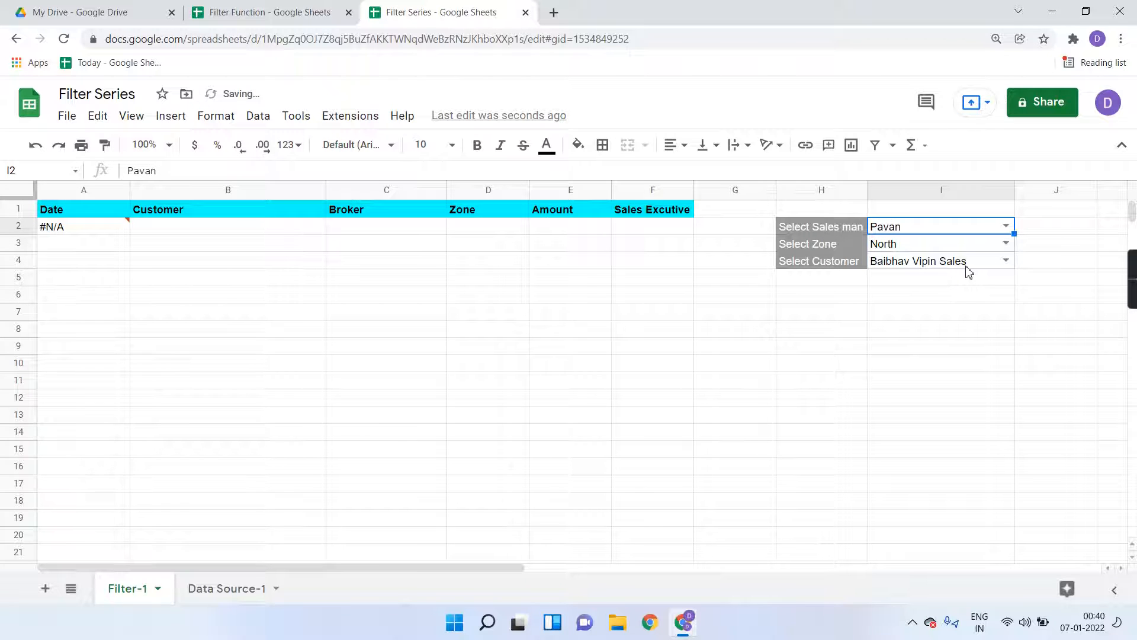
pyautogui.click(1005, 225)
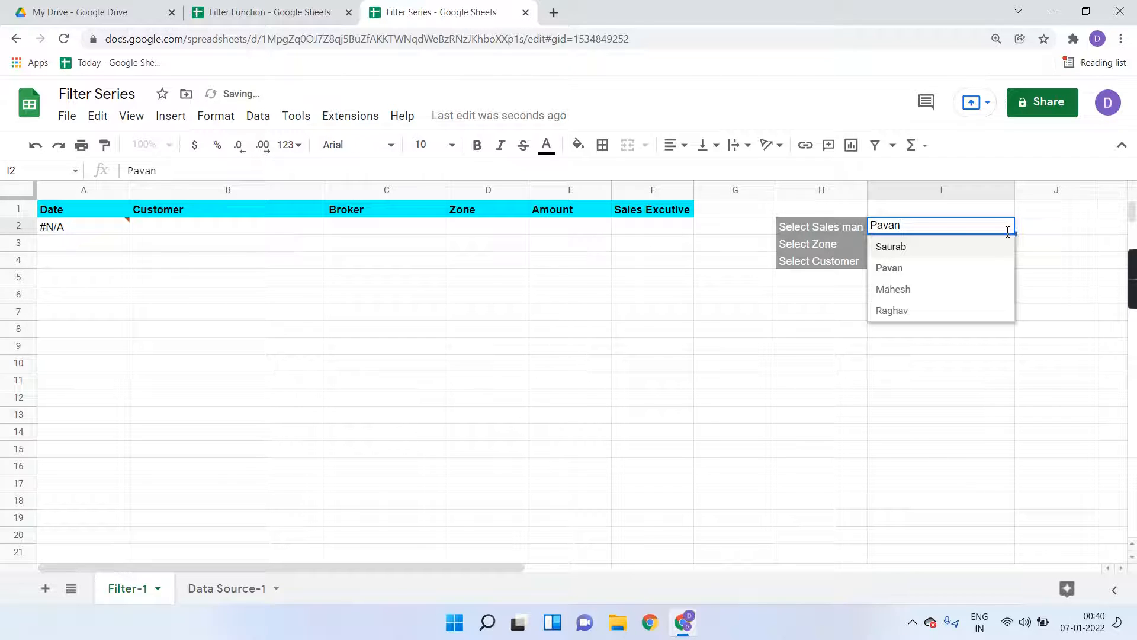
pyautogui.click(975, 290)
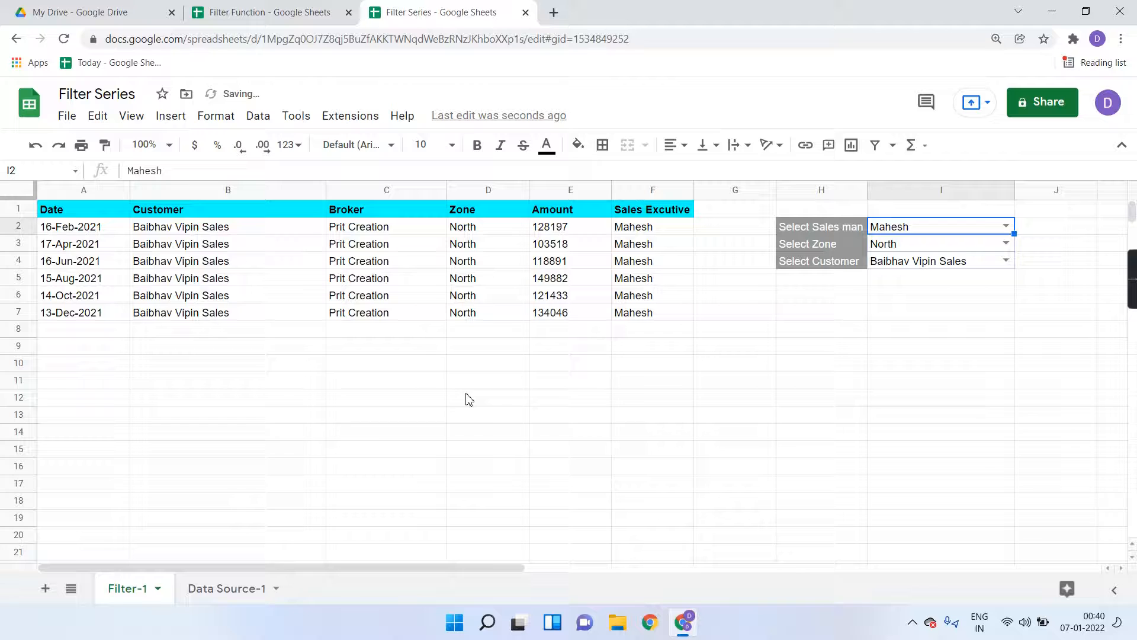
# - Review the source records and the FILTER function syntax reference on Data Source-1 against the filtered output on Filter-1
pyautogui.click(231, 586)
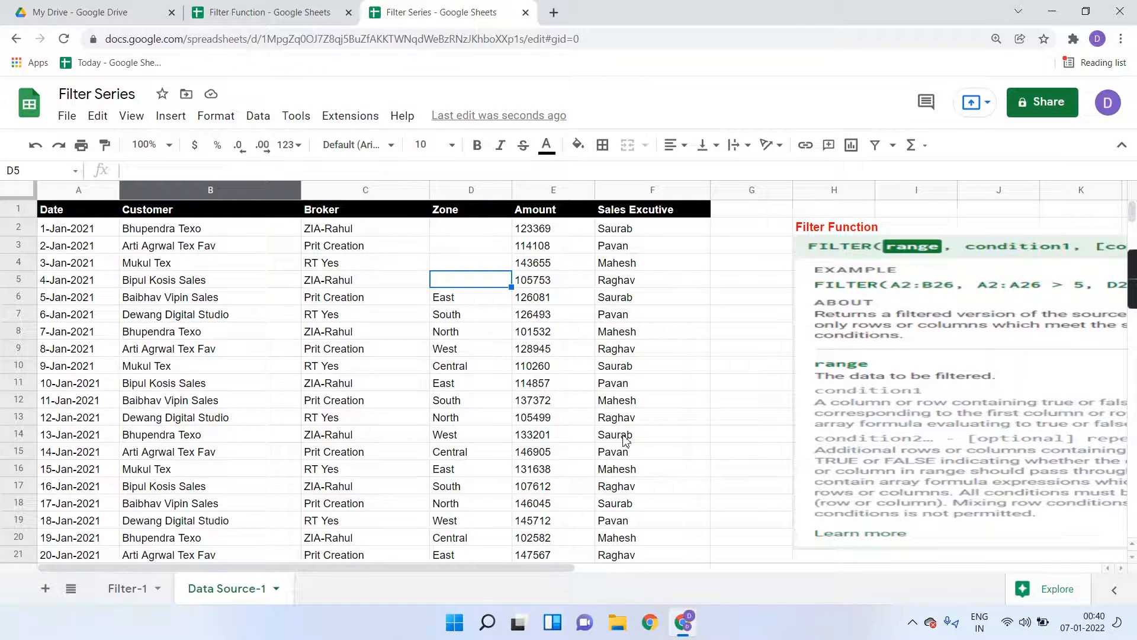
pyautogui.hscroll(3, 651, 441)
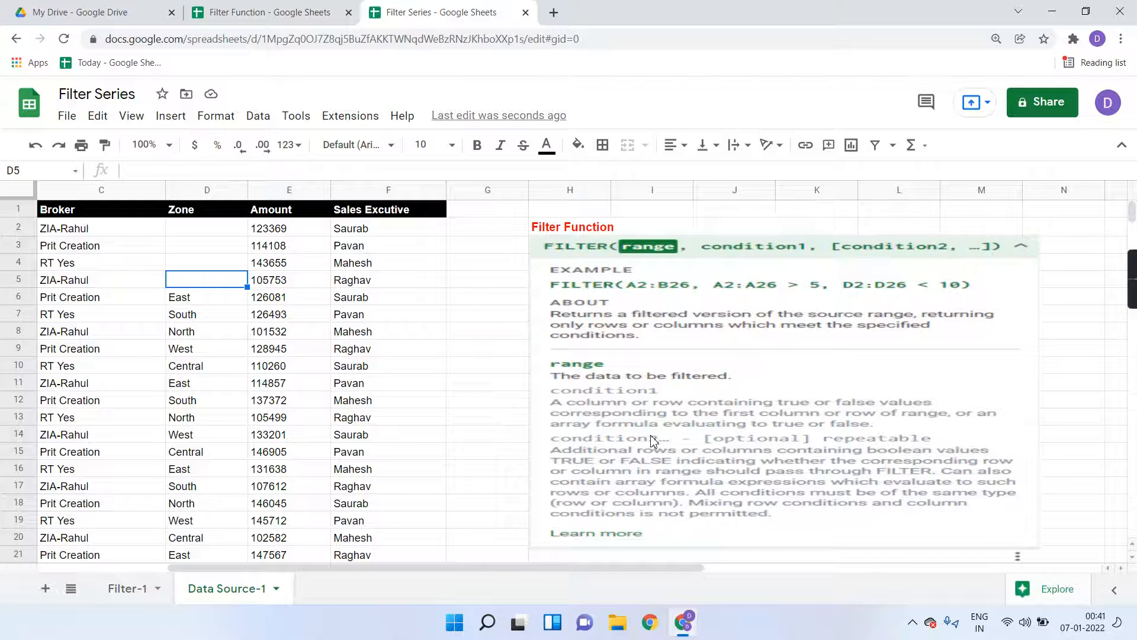
pyautogui.hscroll(-3, 654, 441)
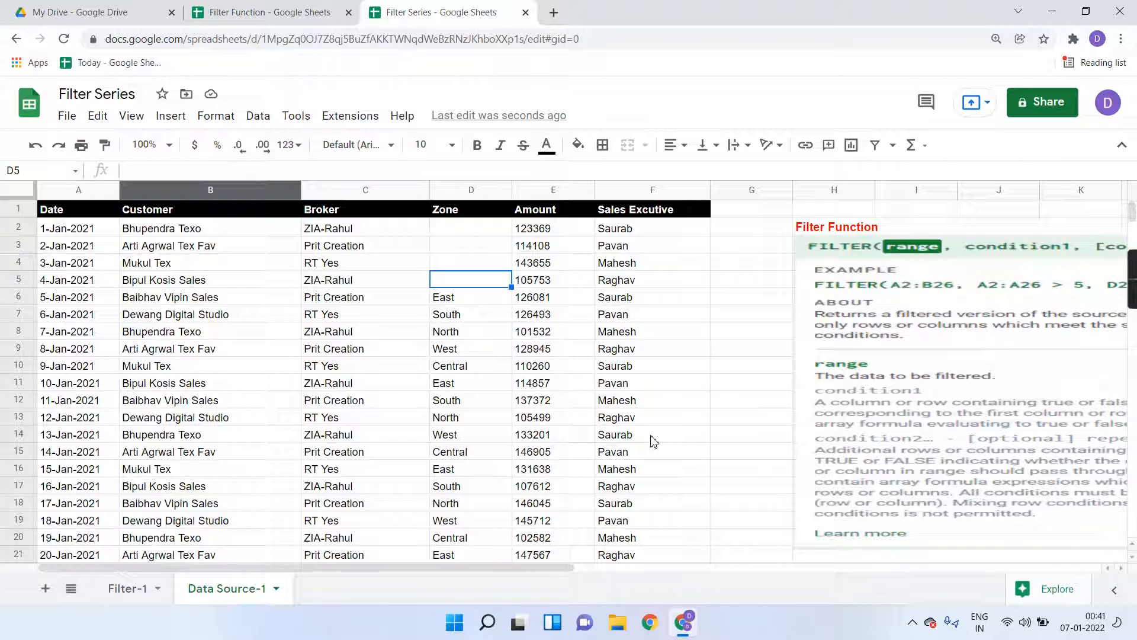
pyautogui.click(127, 588)
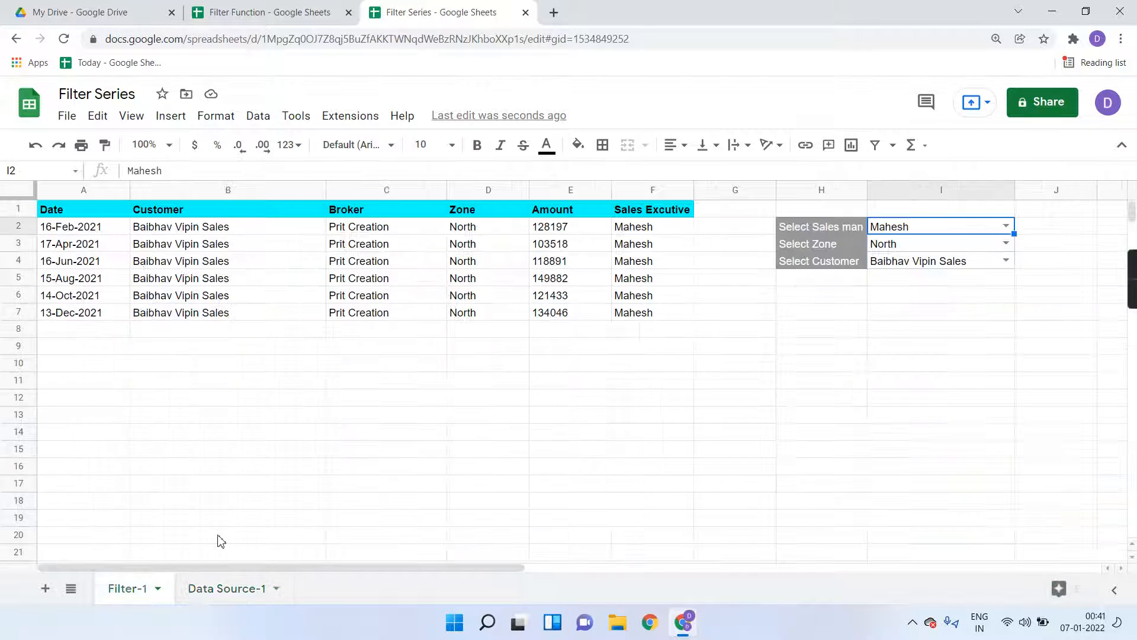
pyautogui.click(205, 589)
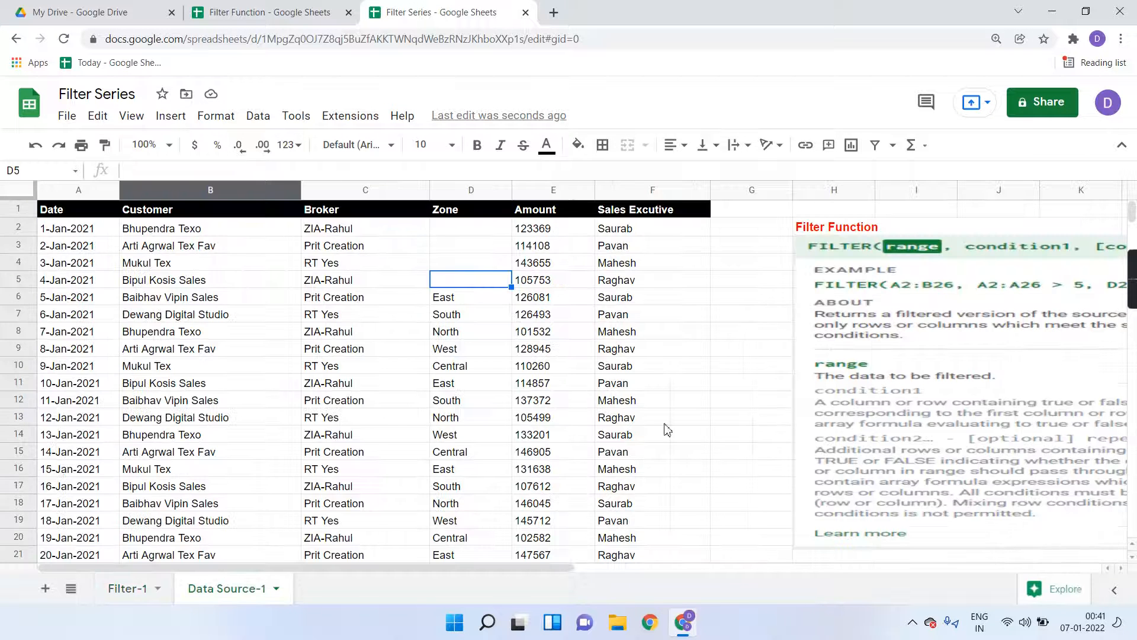
pyautogui.hscroll(4, 766, 419)
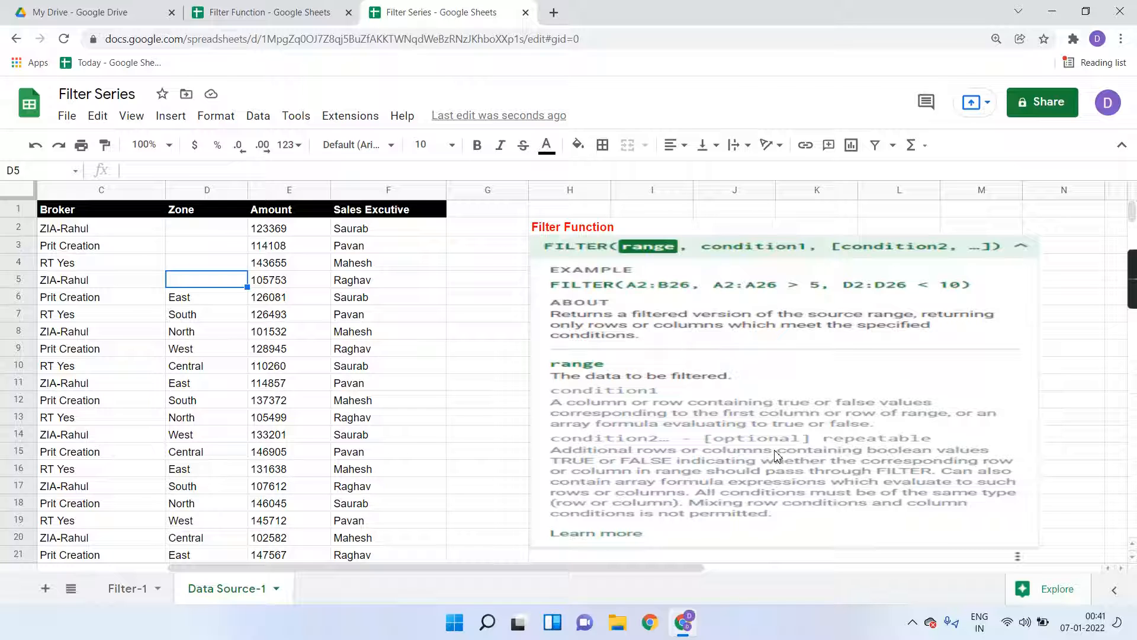
pyautogui.hscroll(-2, 490, 442)
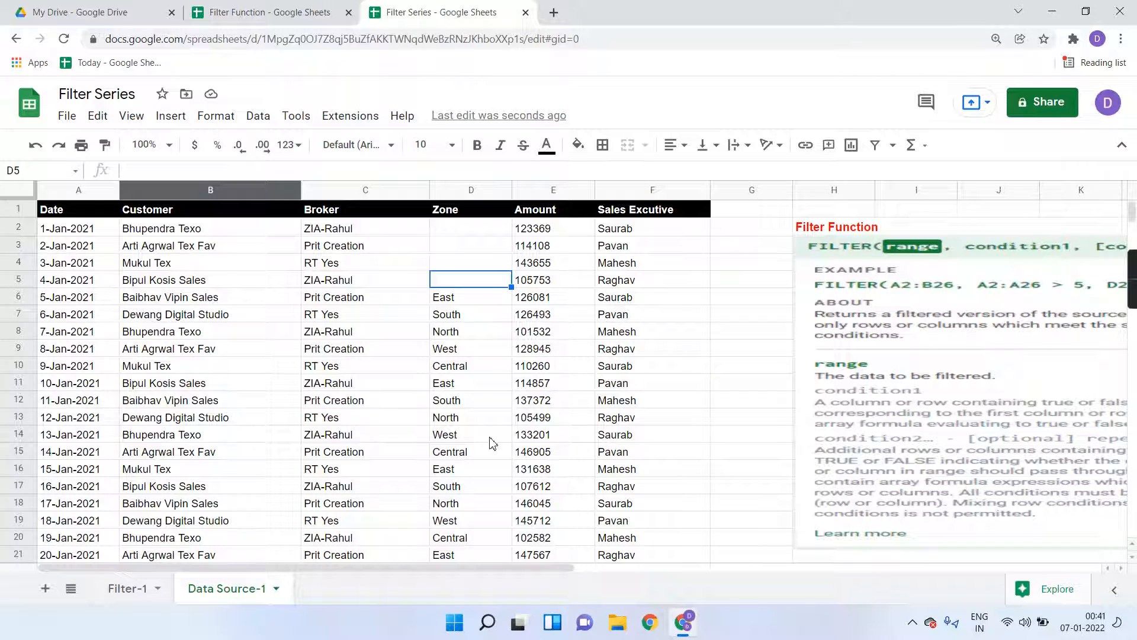